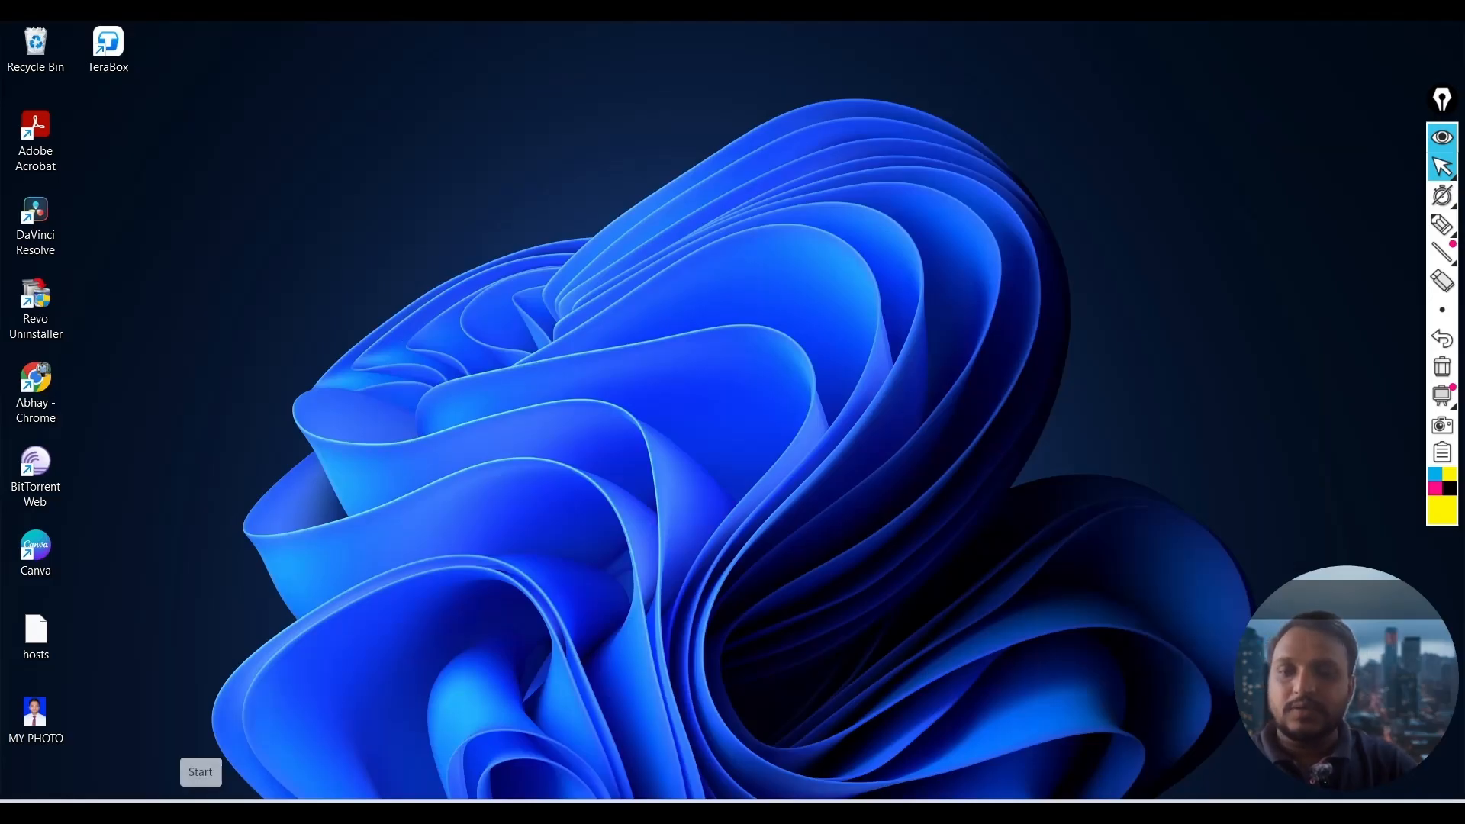
Launch the SAP Logon application from the pinned programs.
key(super)
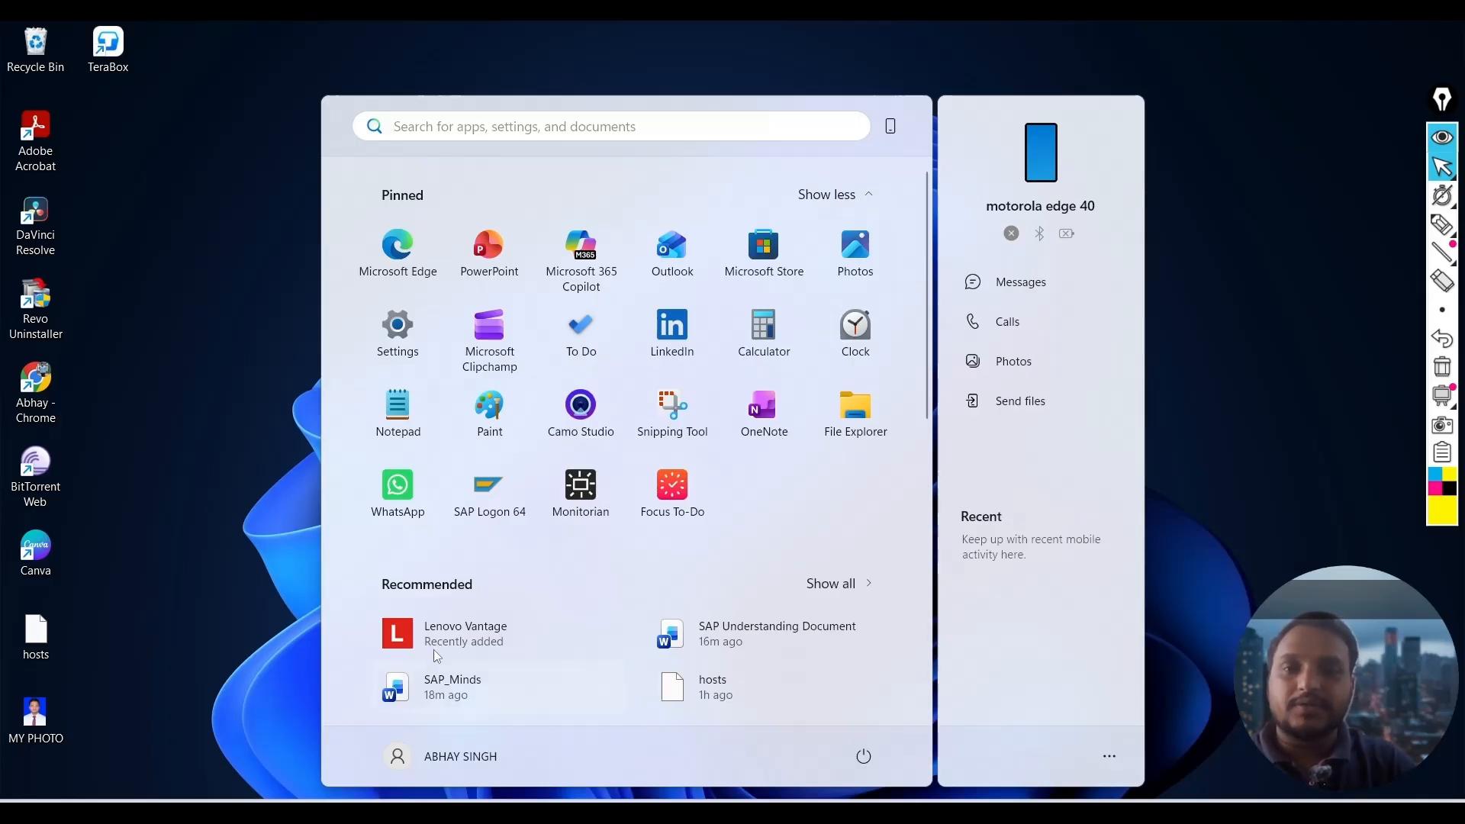
click(506, 503)
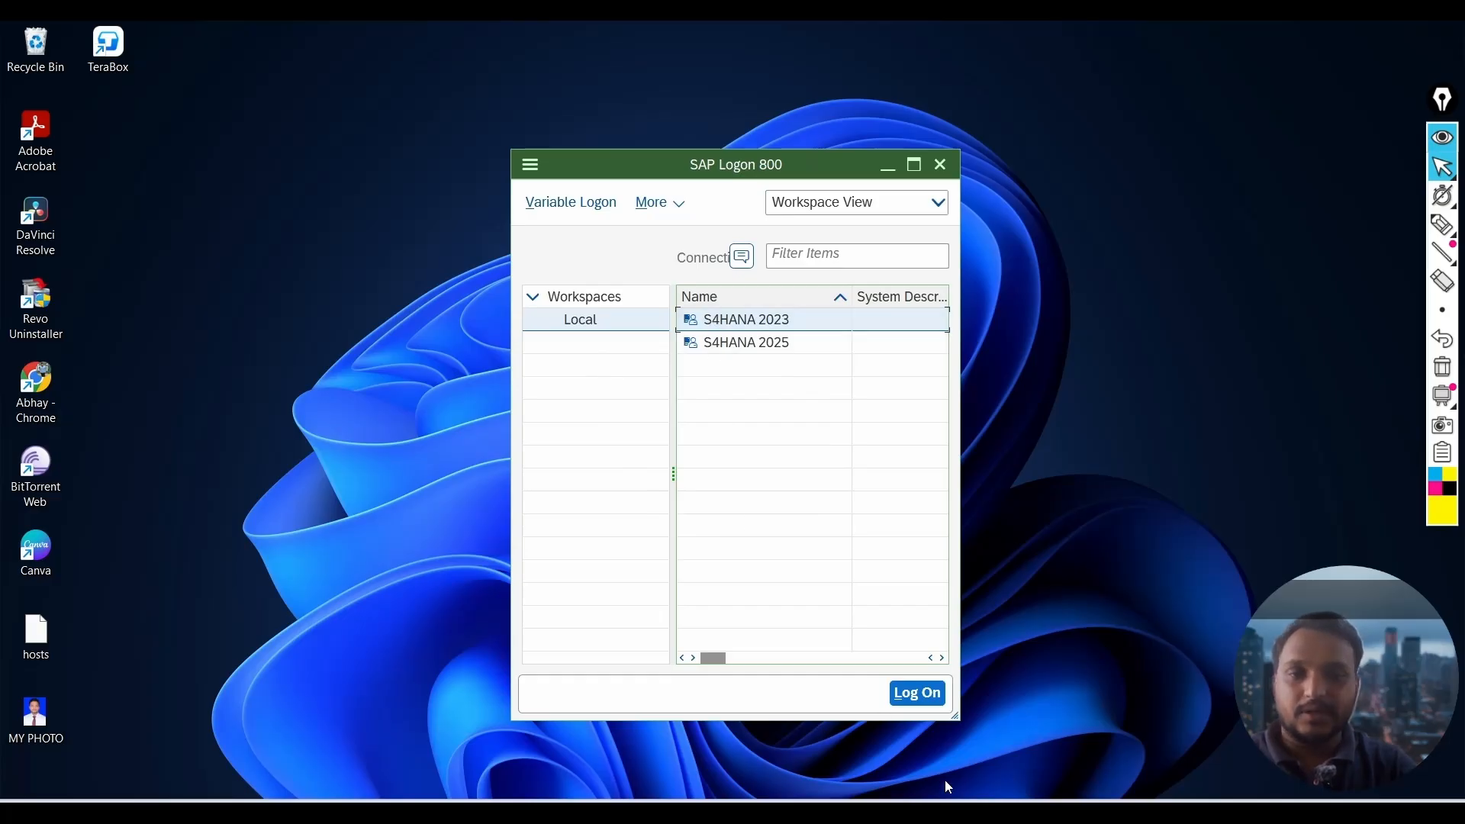
Switch to the SAP_Minds Word document and examine the SAP GUI notes on the Software Download Center and S-user ID access.
key(alt+Tab)
scroll(836, 549, down, 5)
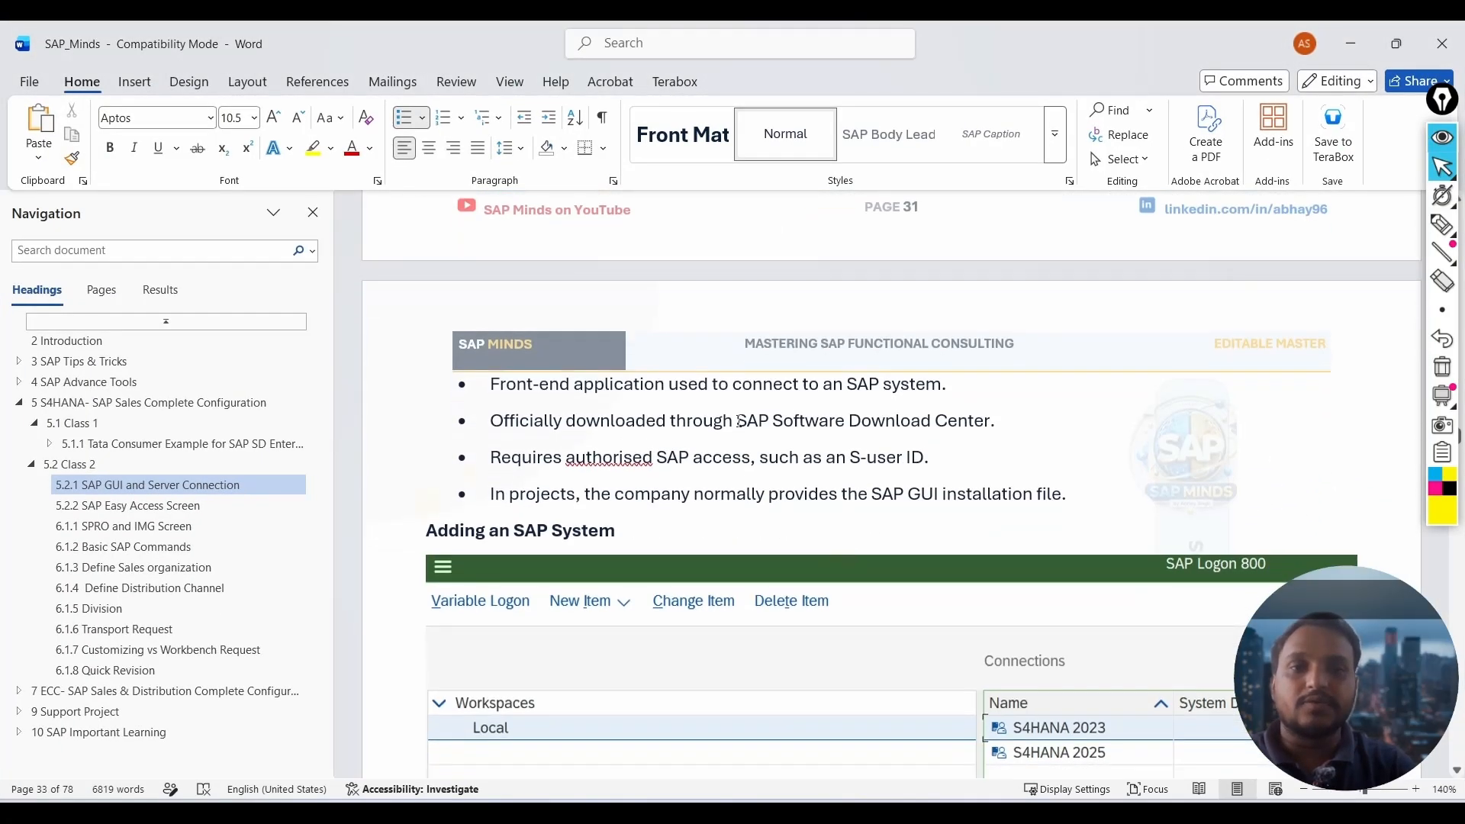
drag(738, 420, 991, 421)
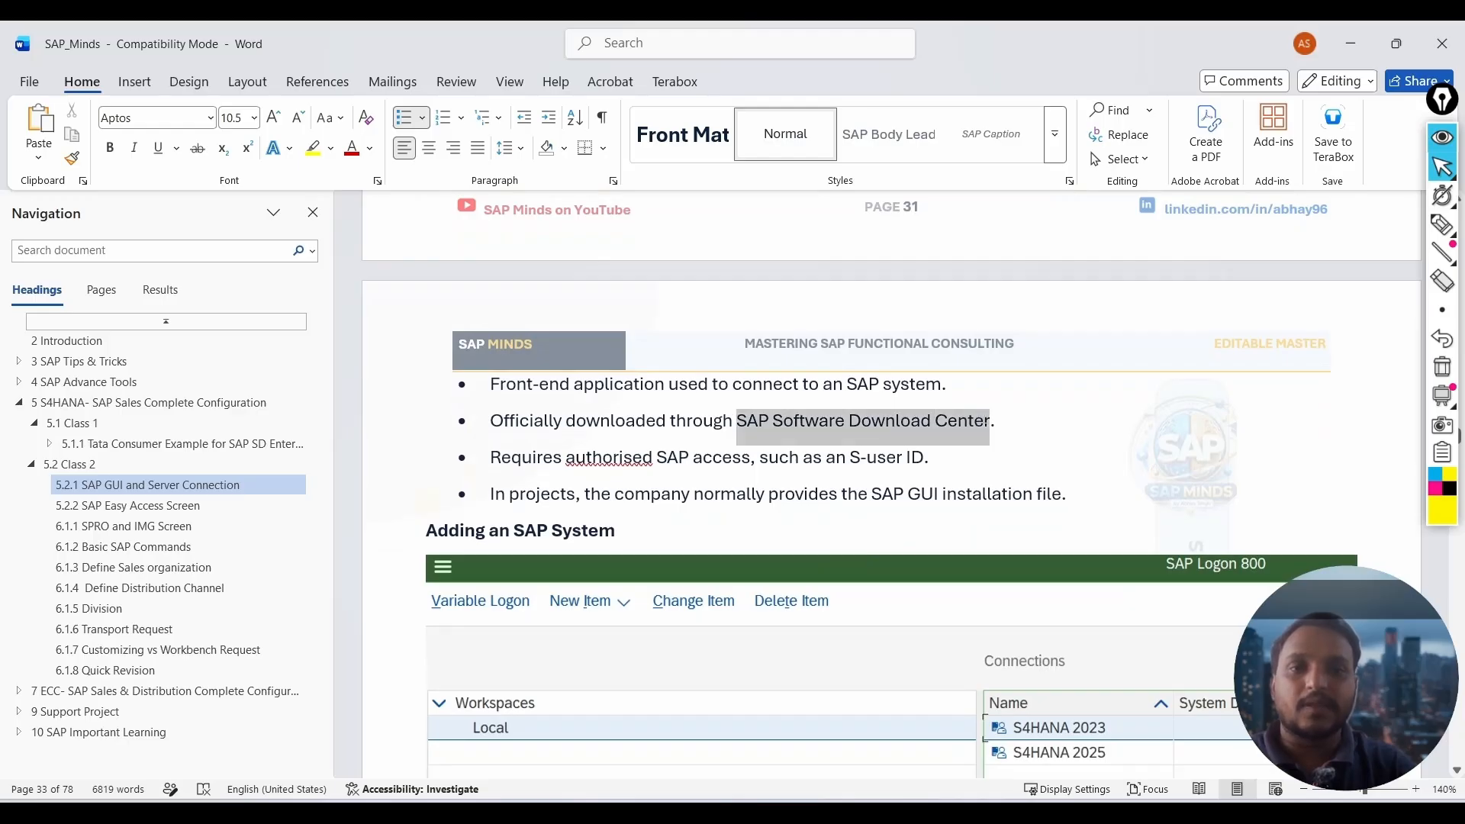
click(968, 476)
drag(850, 458, 923, 458)
click(872, 519)
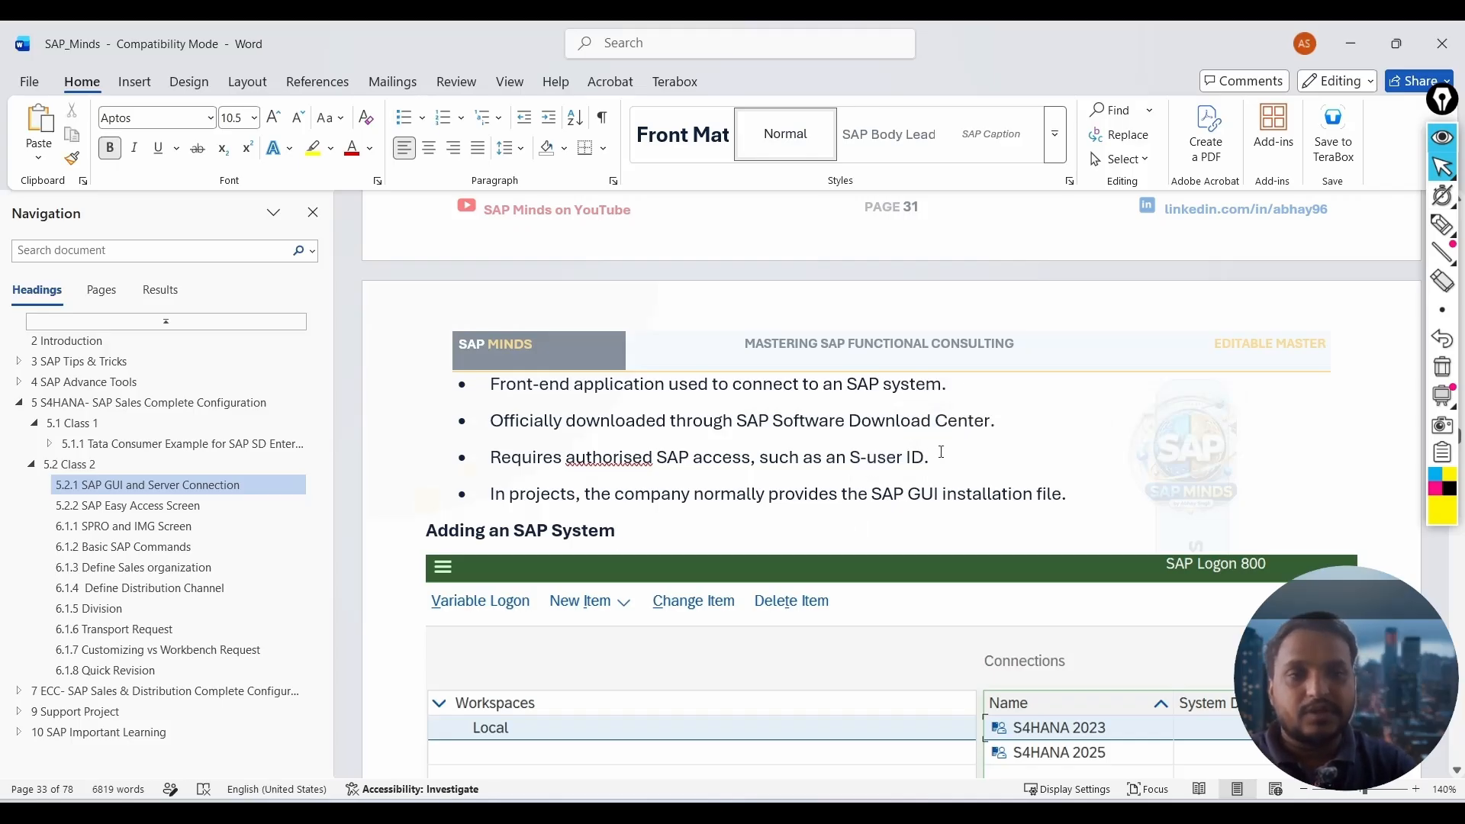
click(941, 452)
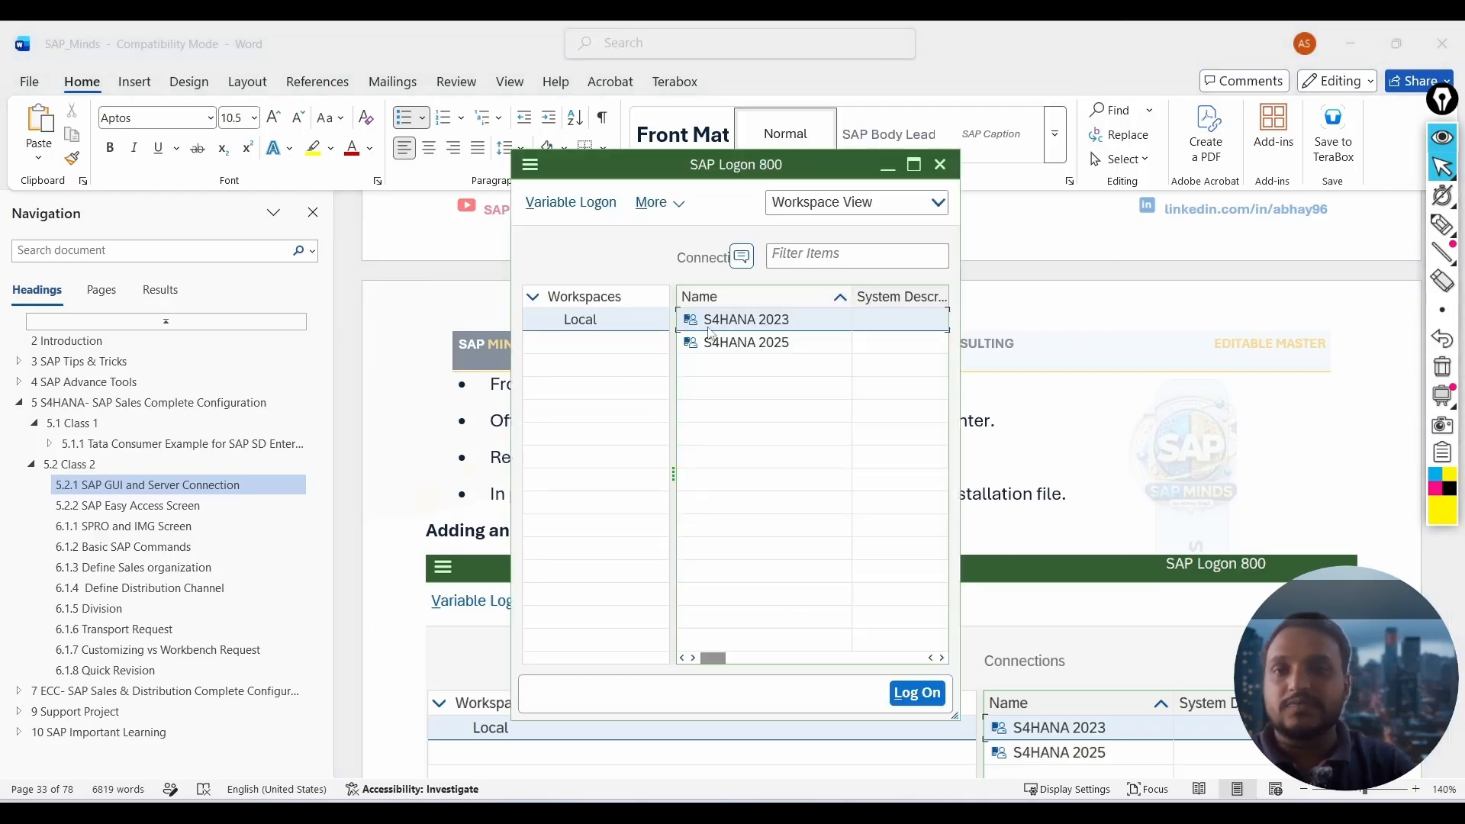
Review the Adding an SAP System section in the Word document, including its New System Connection example.
key(alt+Tab)
scroll(824, 517, down, 7)
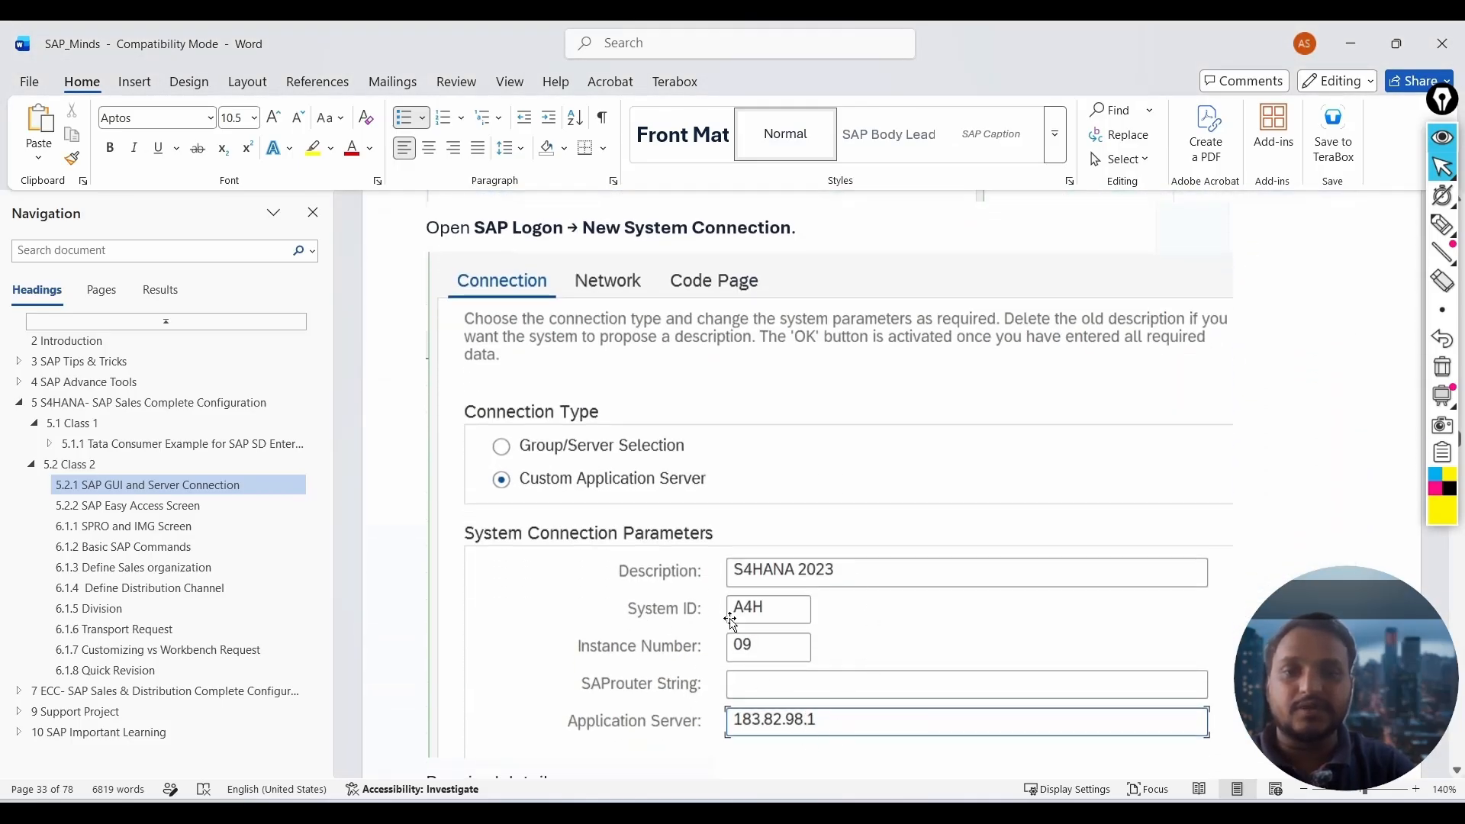
scroll(779, 593, up, 3)
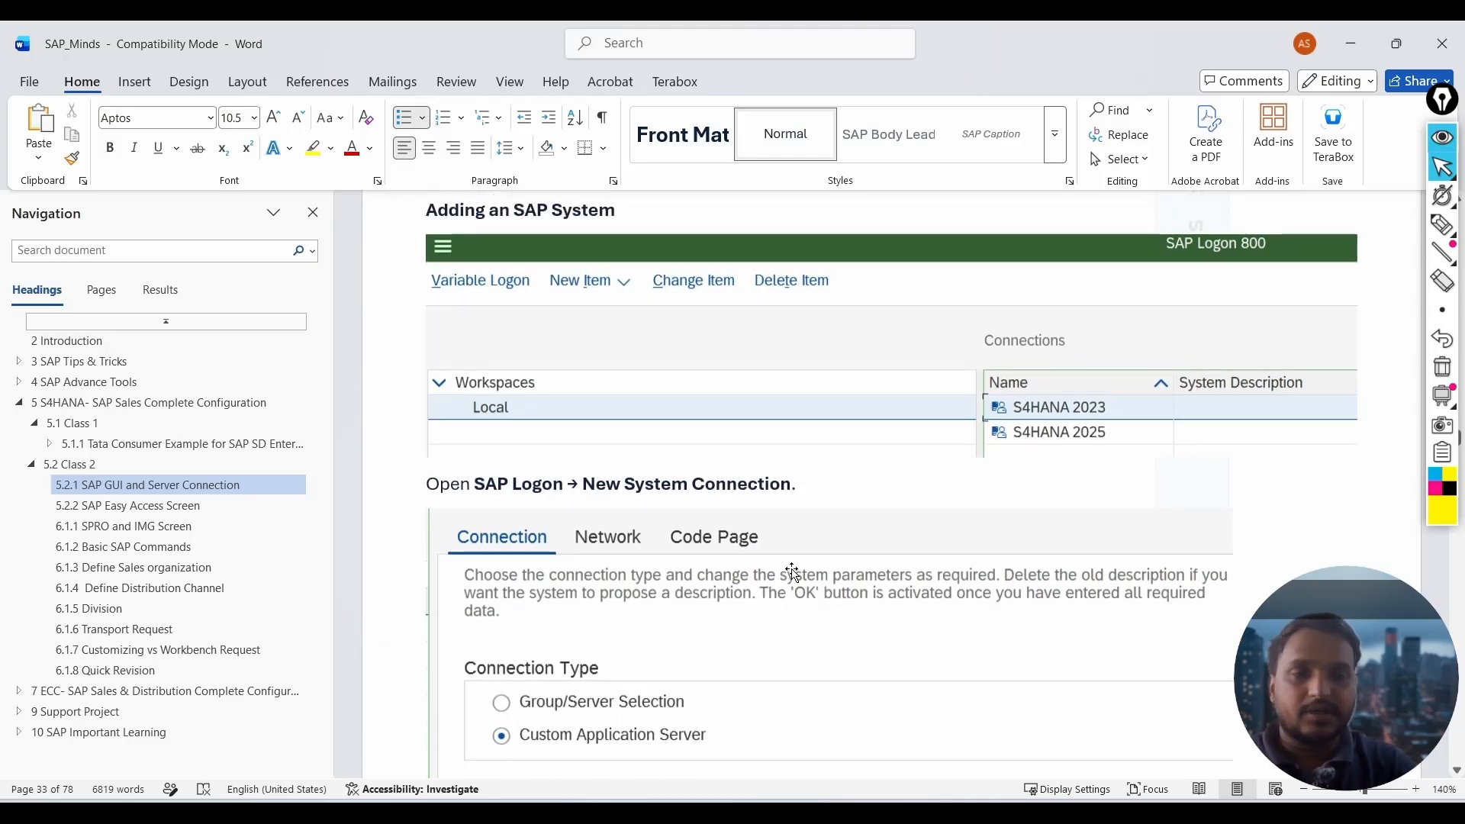
scroll(791, 573, down, 1)
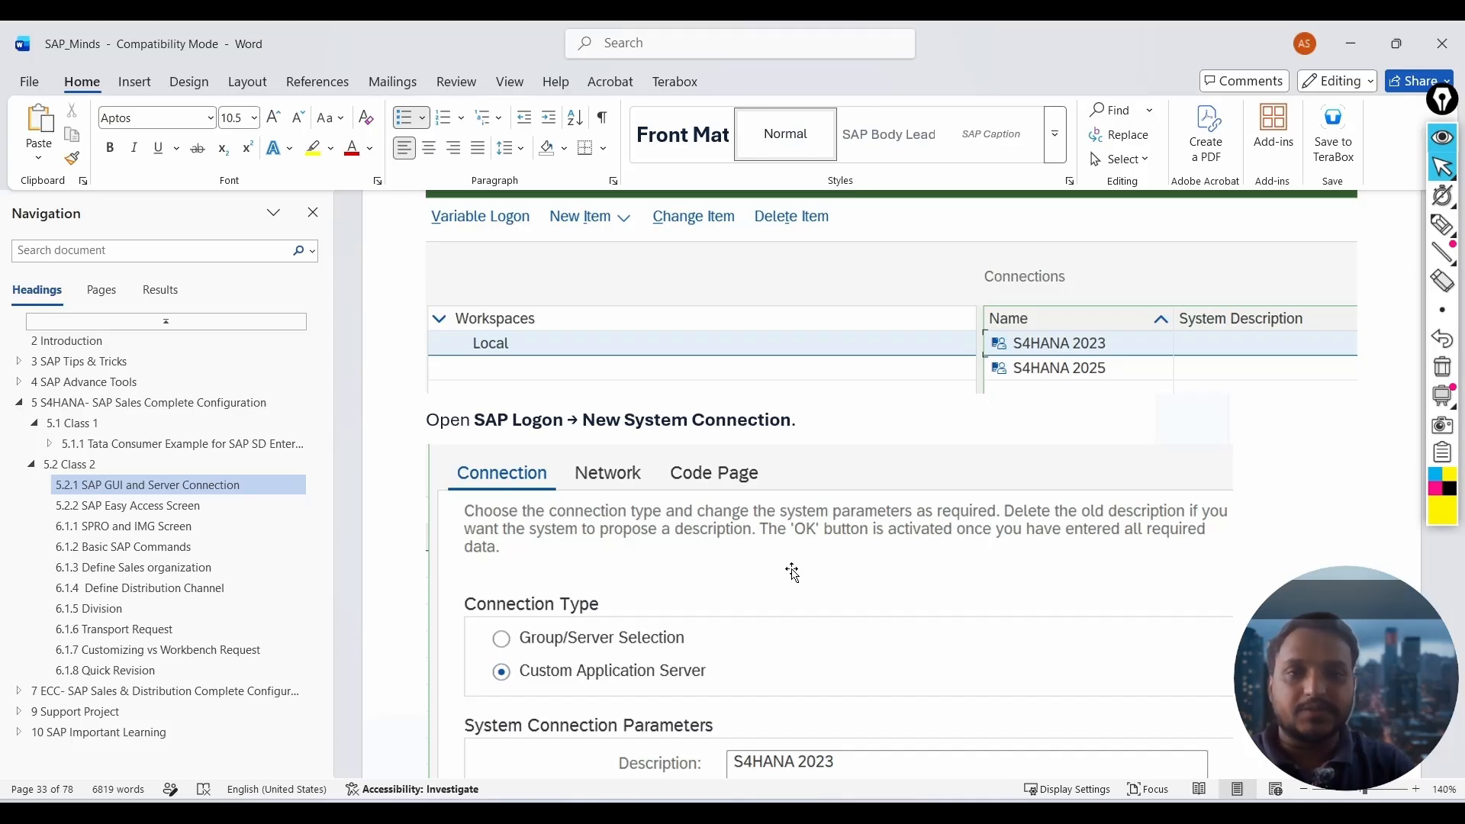
scroll(792, 572, down, 6)
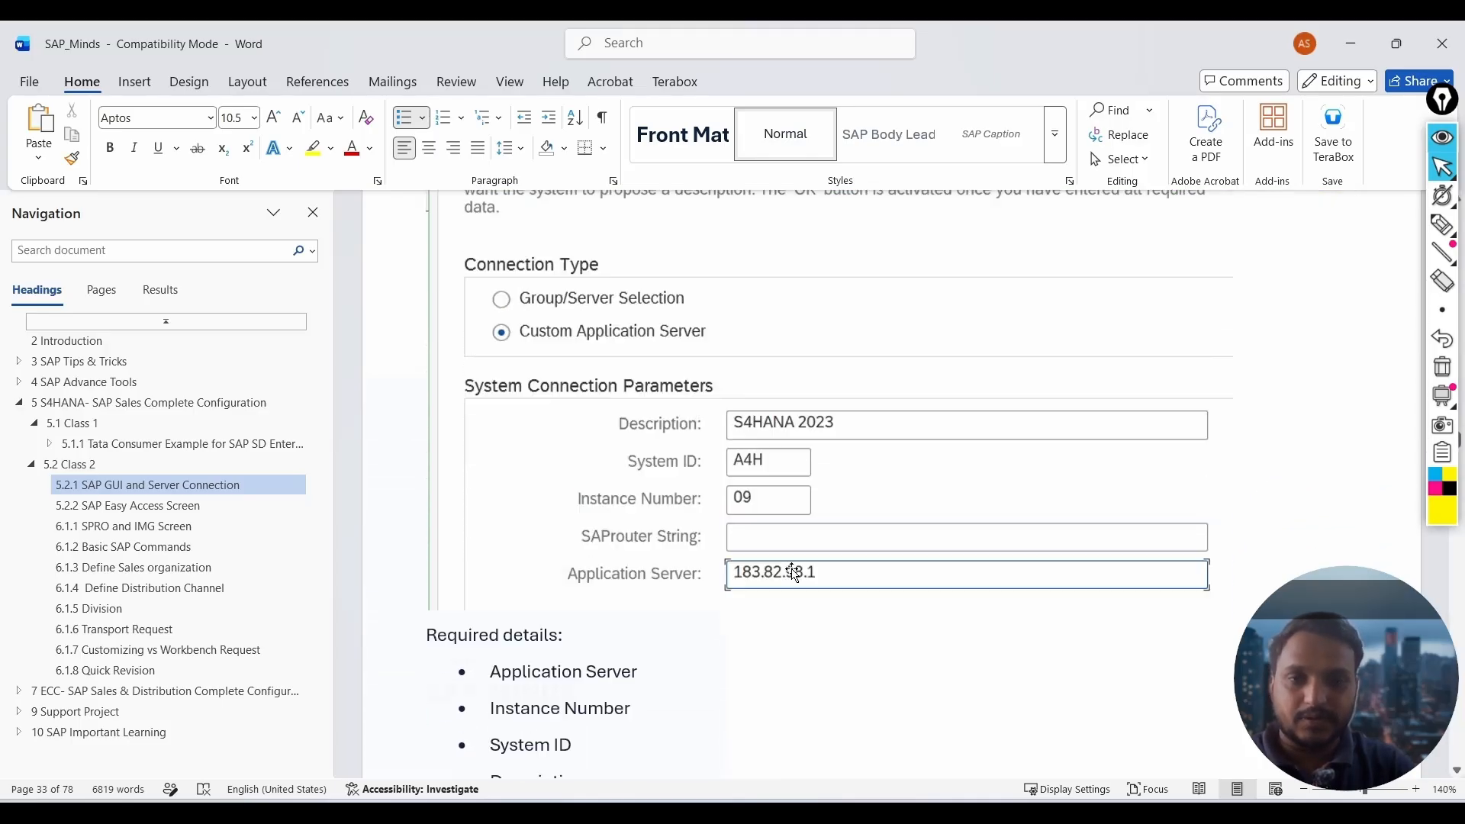
scroll(792, 572, up, 6)
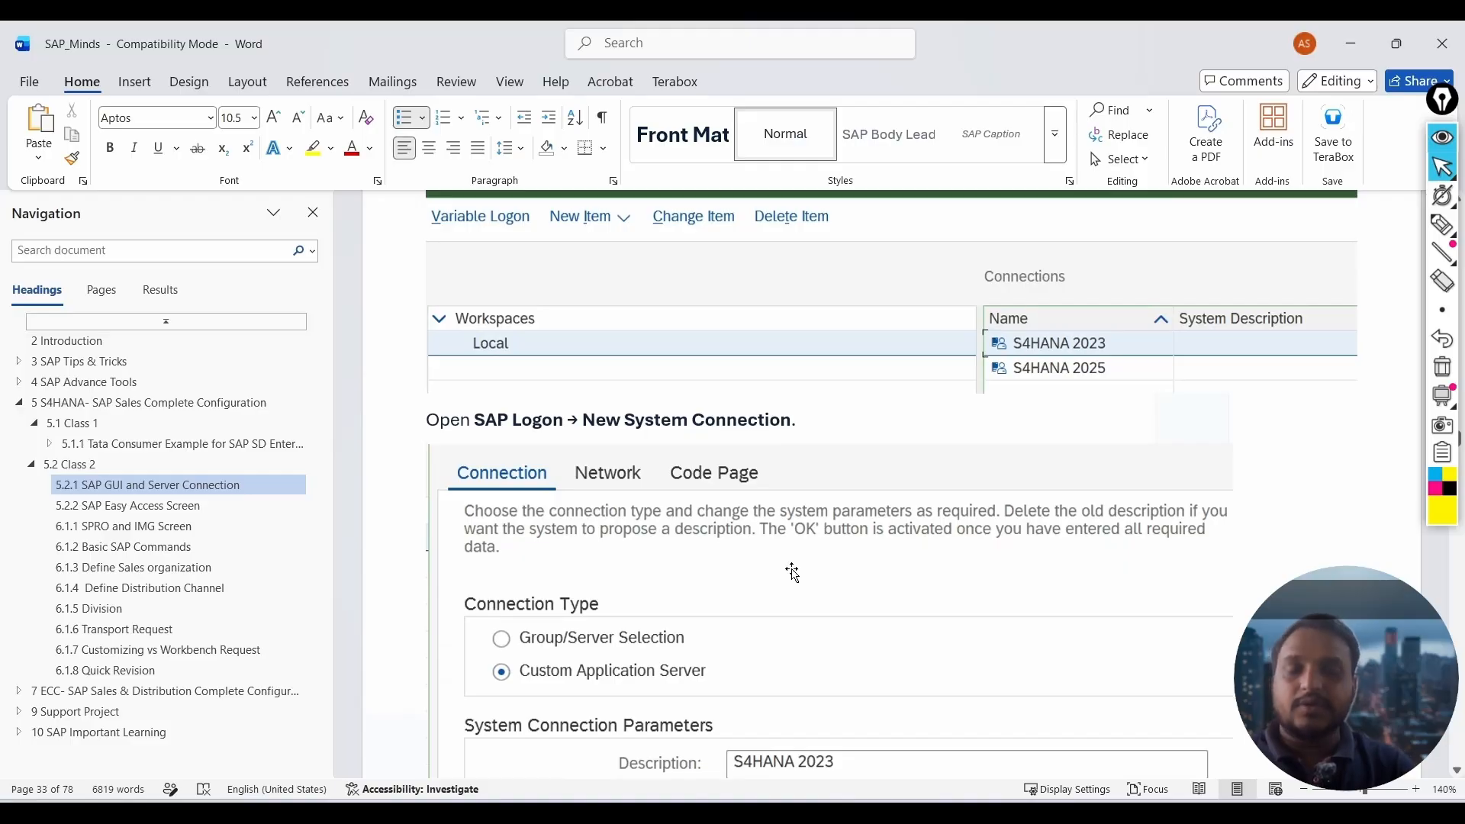
scroll(792, 572, up, 1)
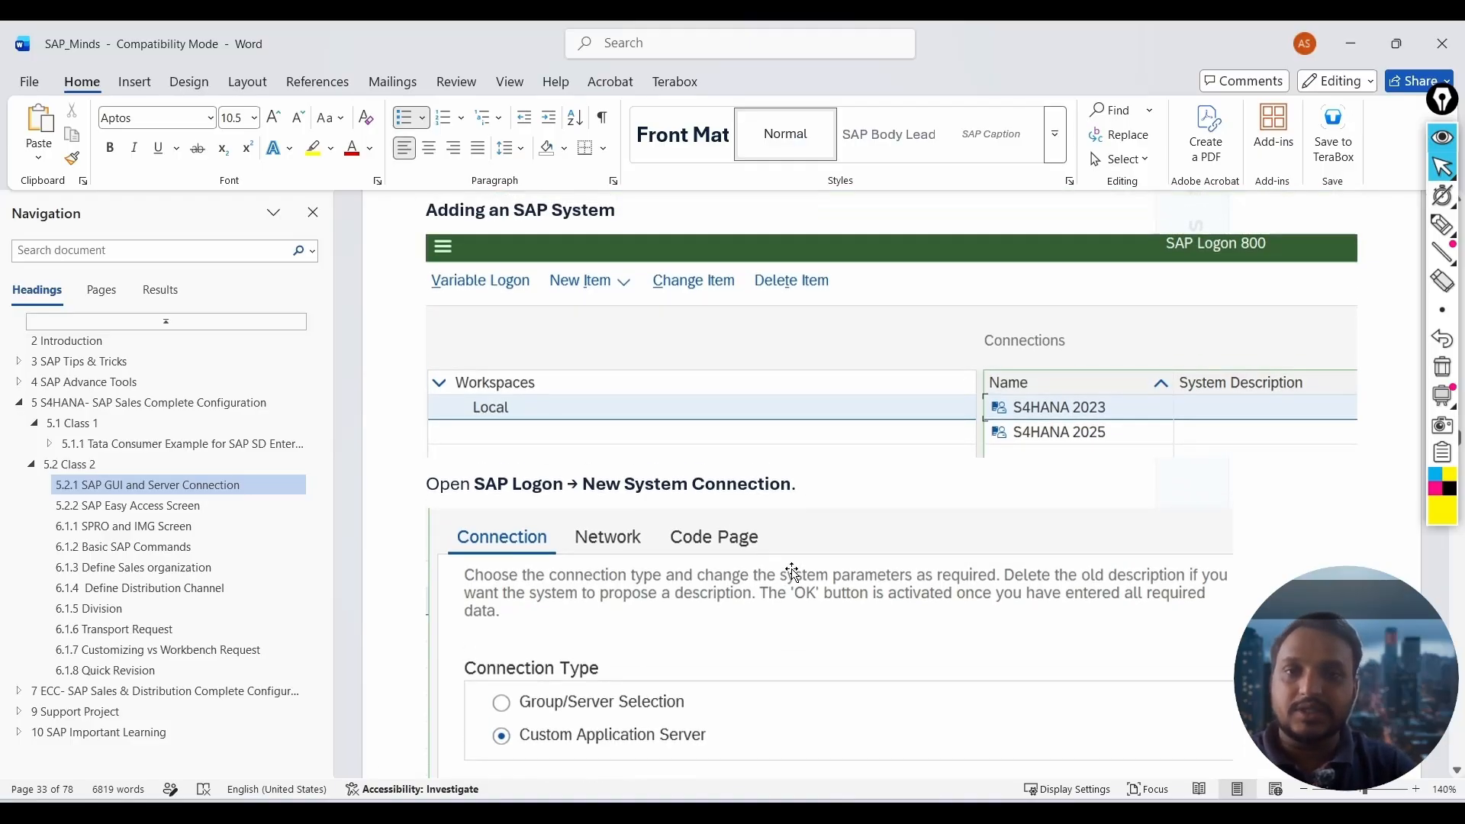
Switch to SAP Logon, maximize it, and open the parameters page for a new User Specified System connection.
key(alt+Tab)
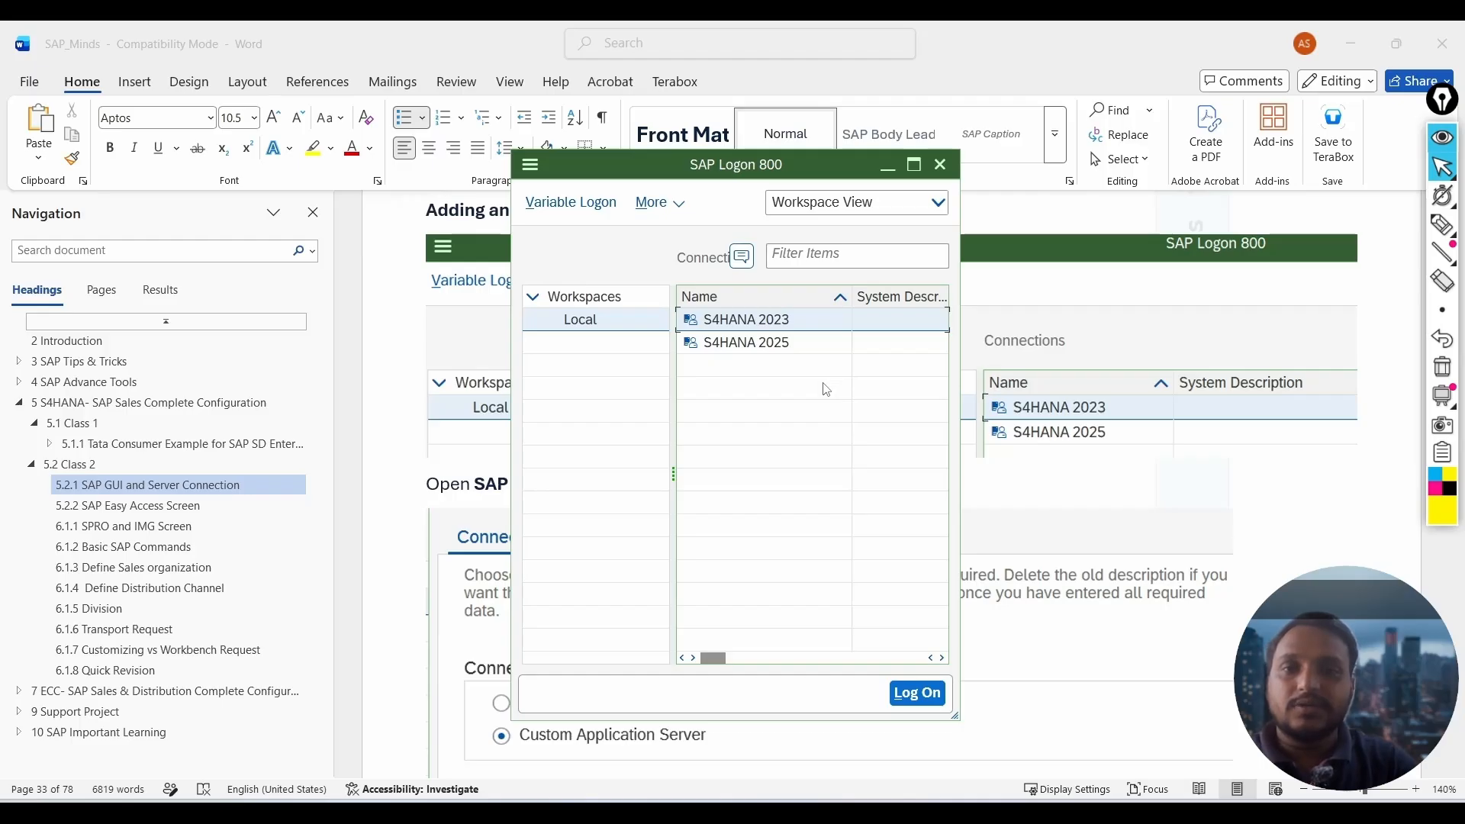
click(913, 164)
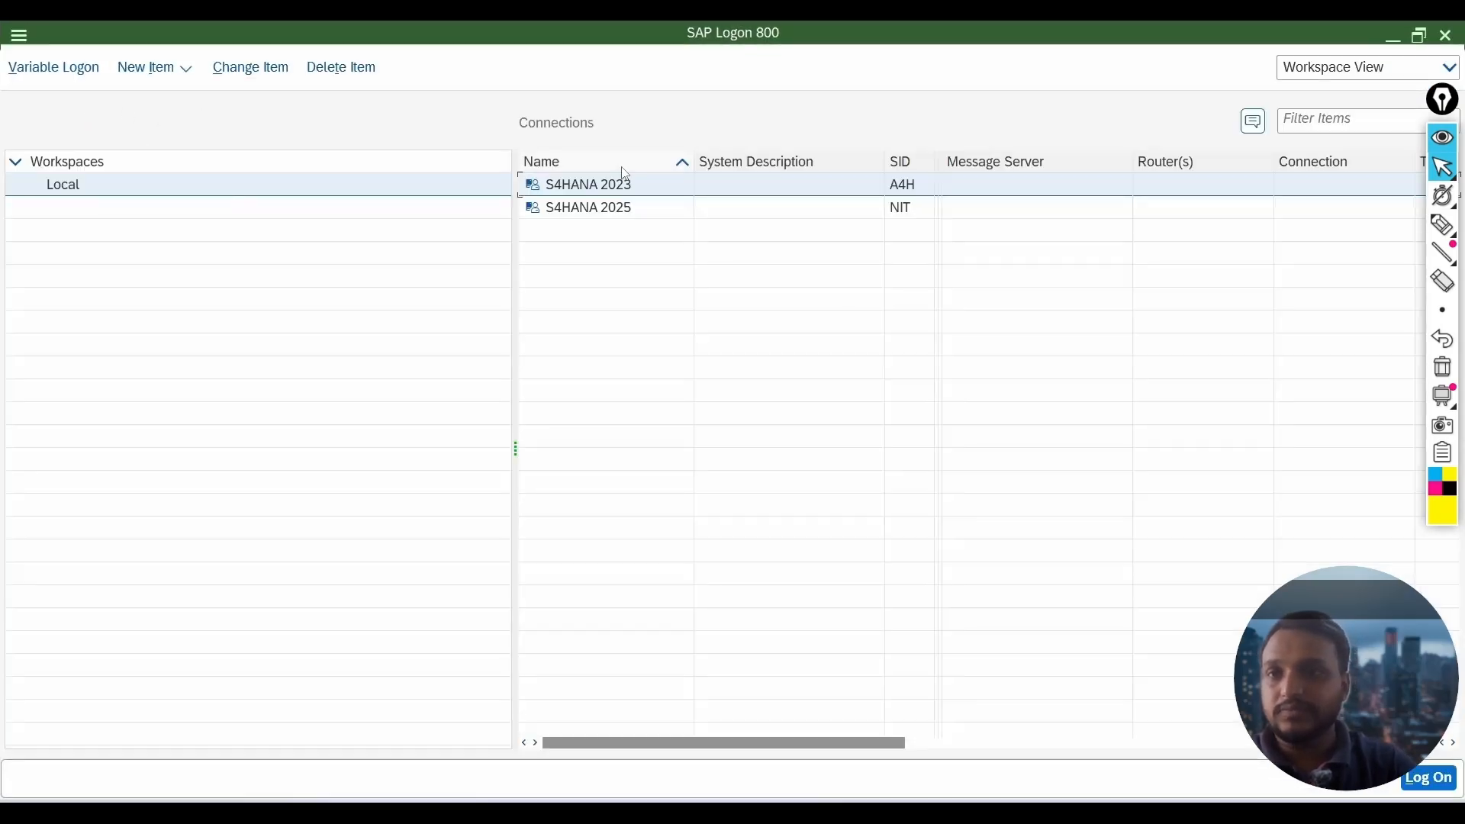
click(144, 70)
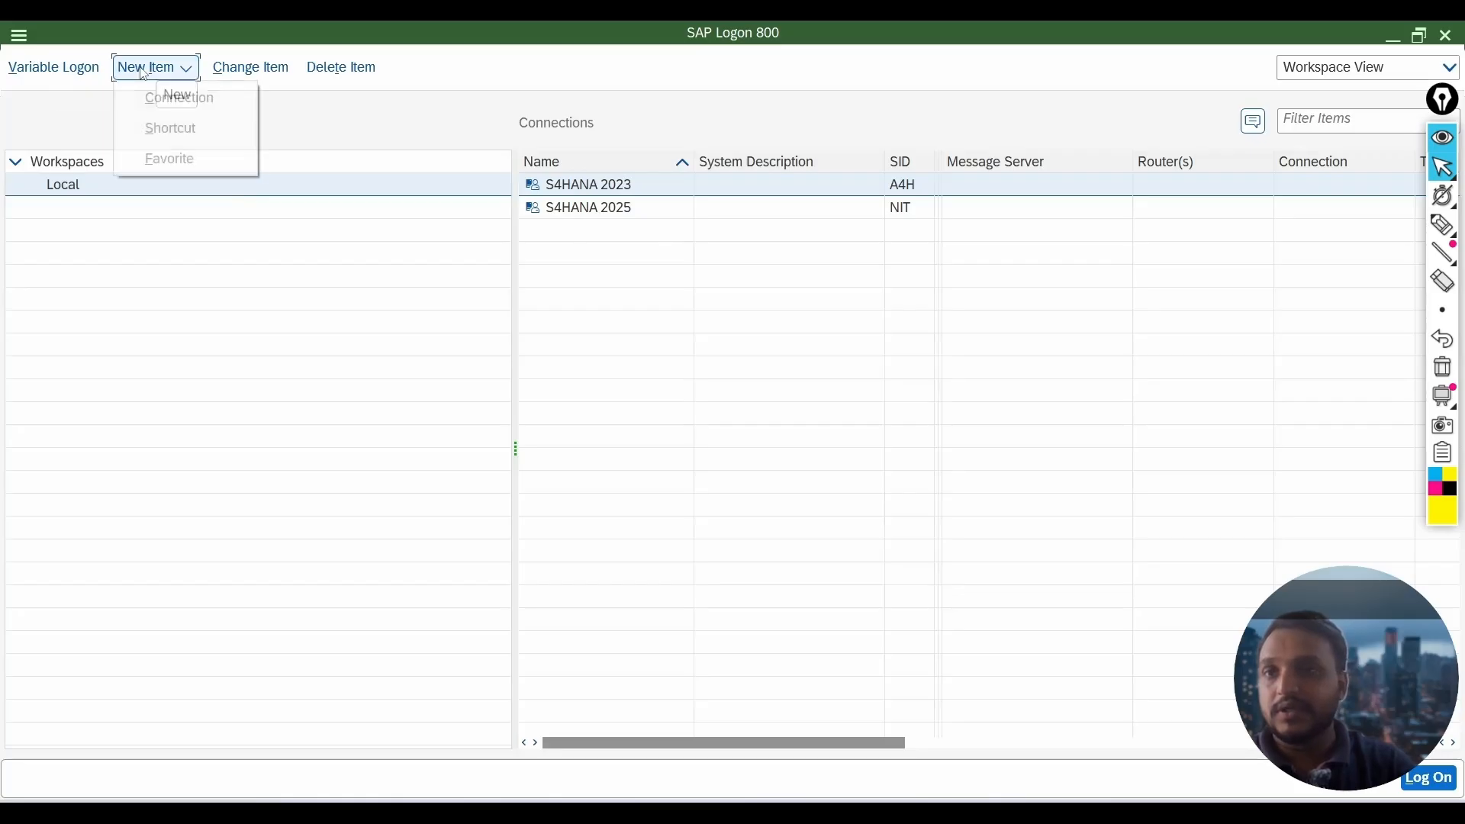
click(192, 100)
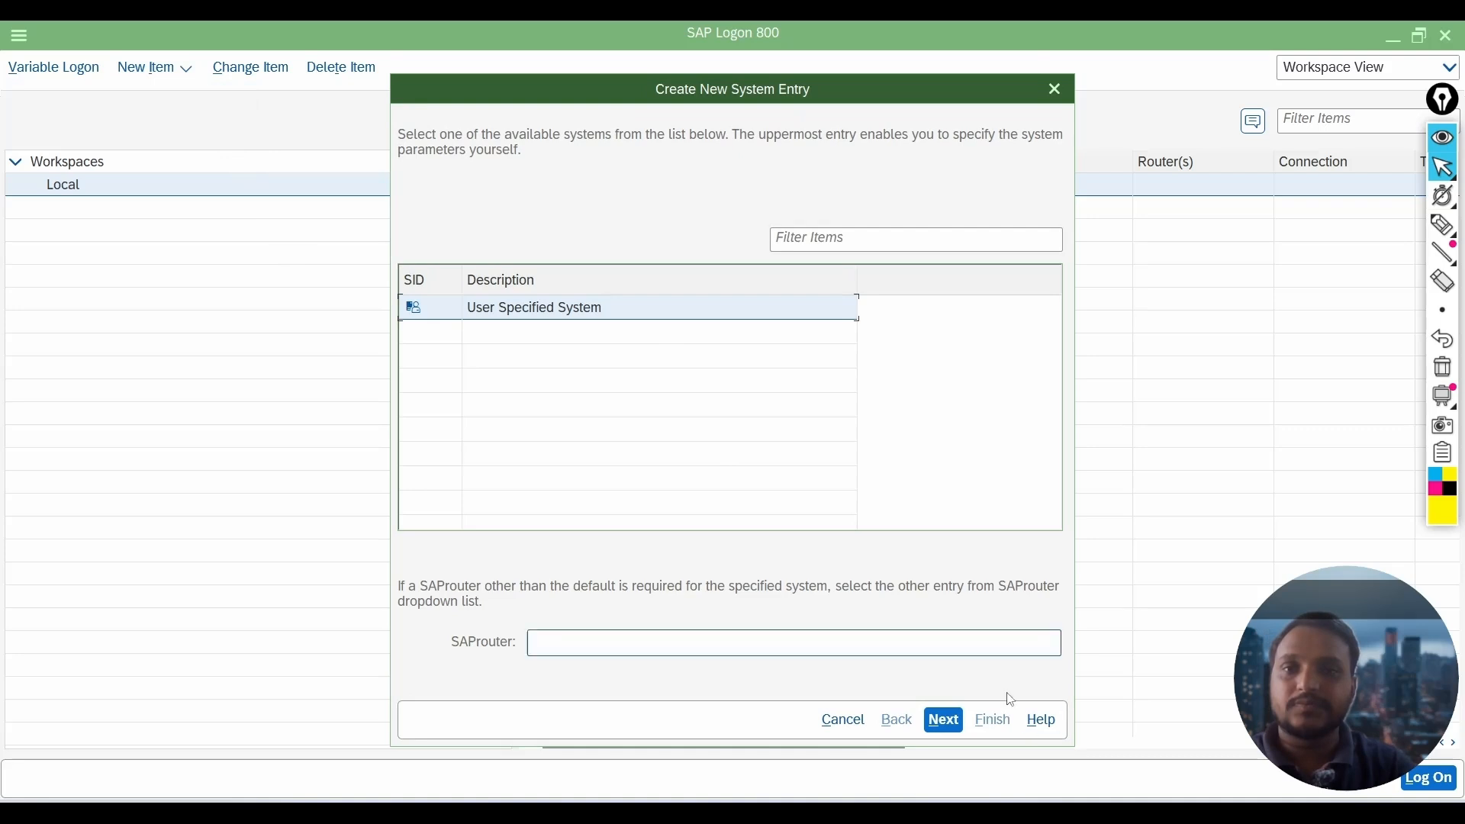
click(949, 726)
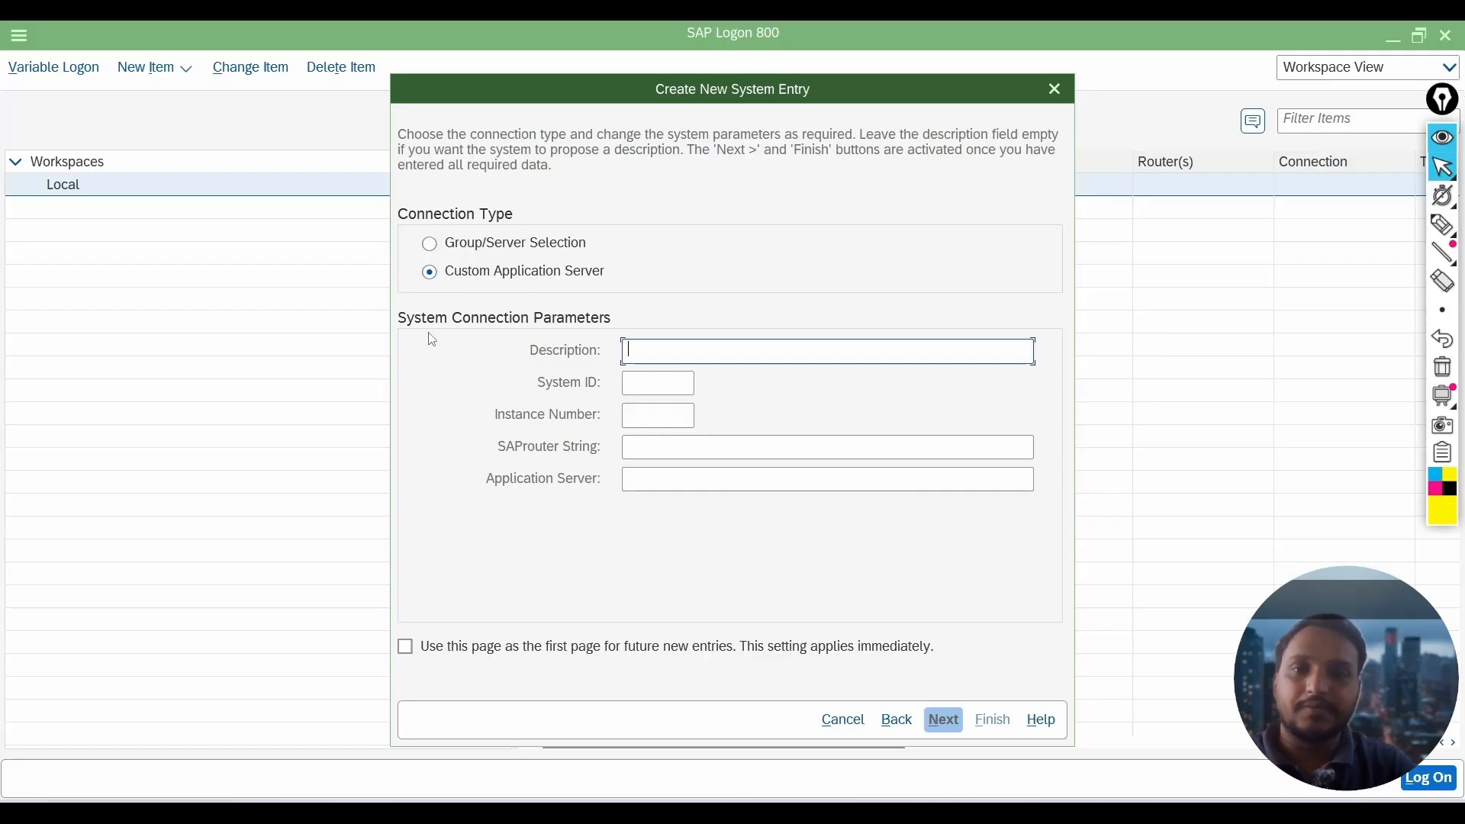
Check the example connection parameters and required details in the Word document, and close the new system entry in SAP Logon without creating it.
key(alt+Tab)
scroll(1068, 500, down, 6)
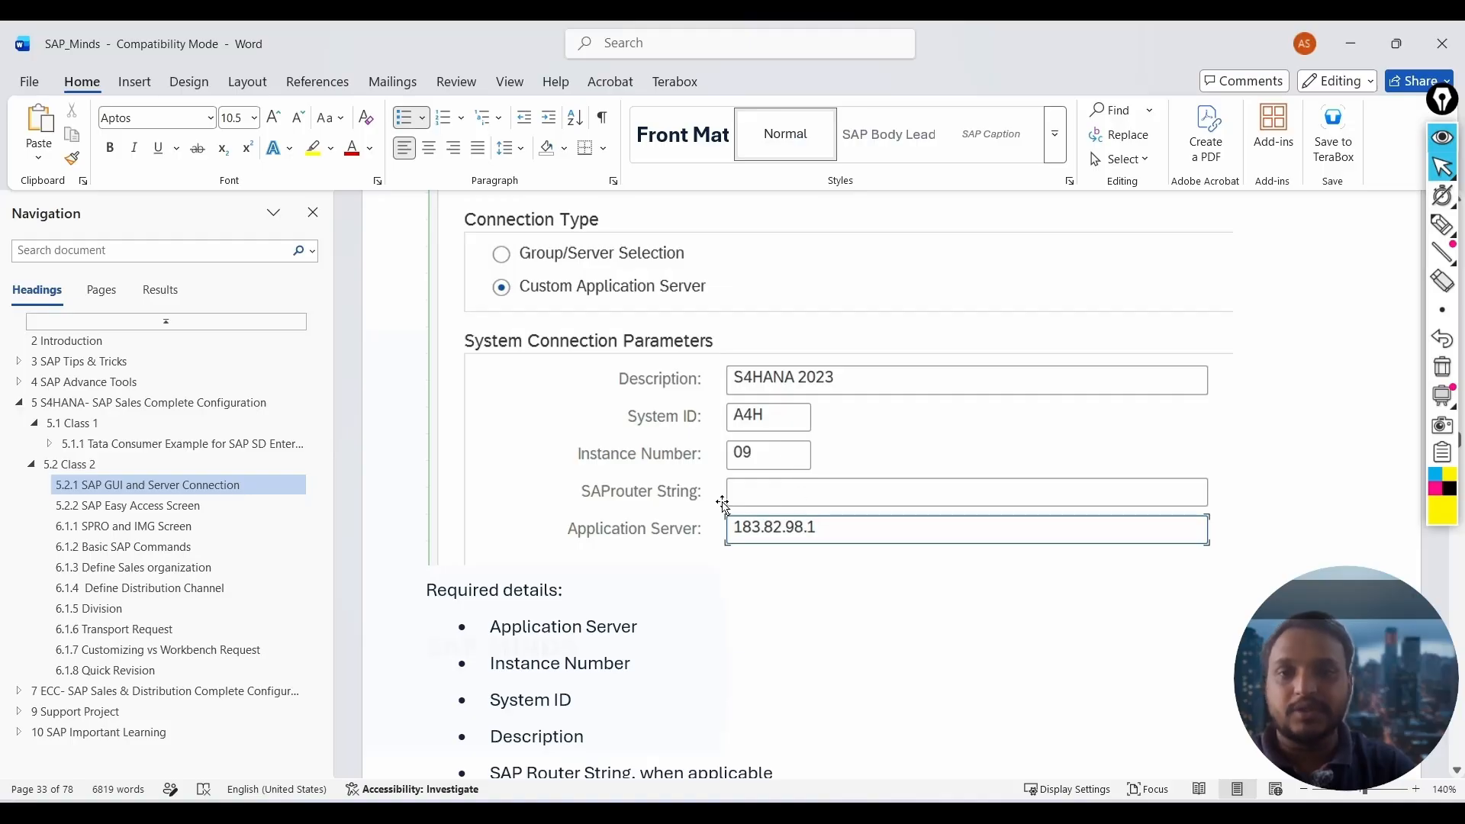
scroll(940, 416, down, 1)
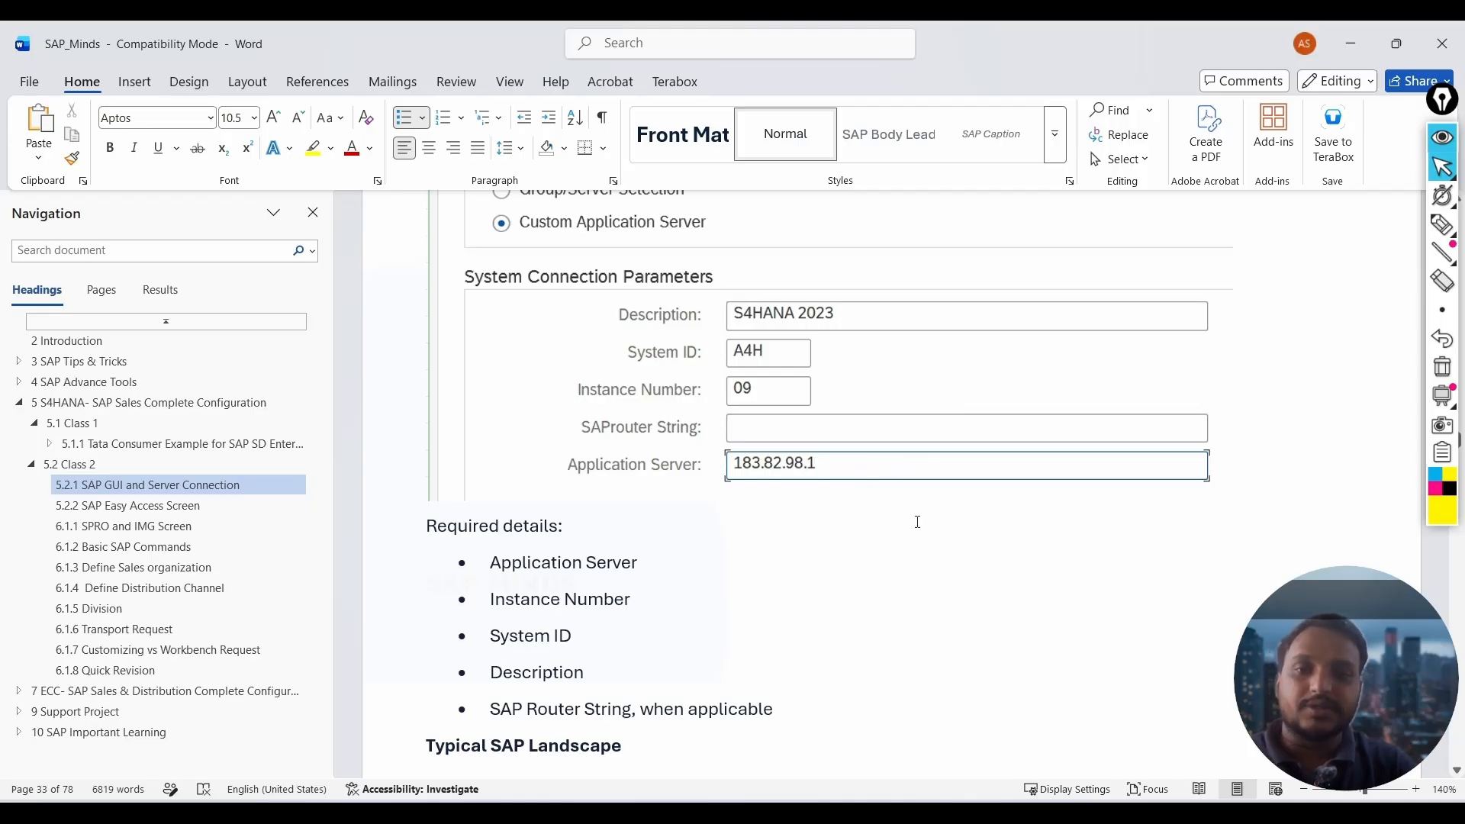
key(alt+Tab)
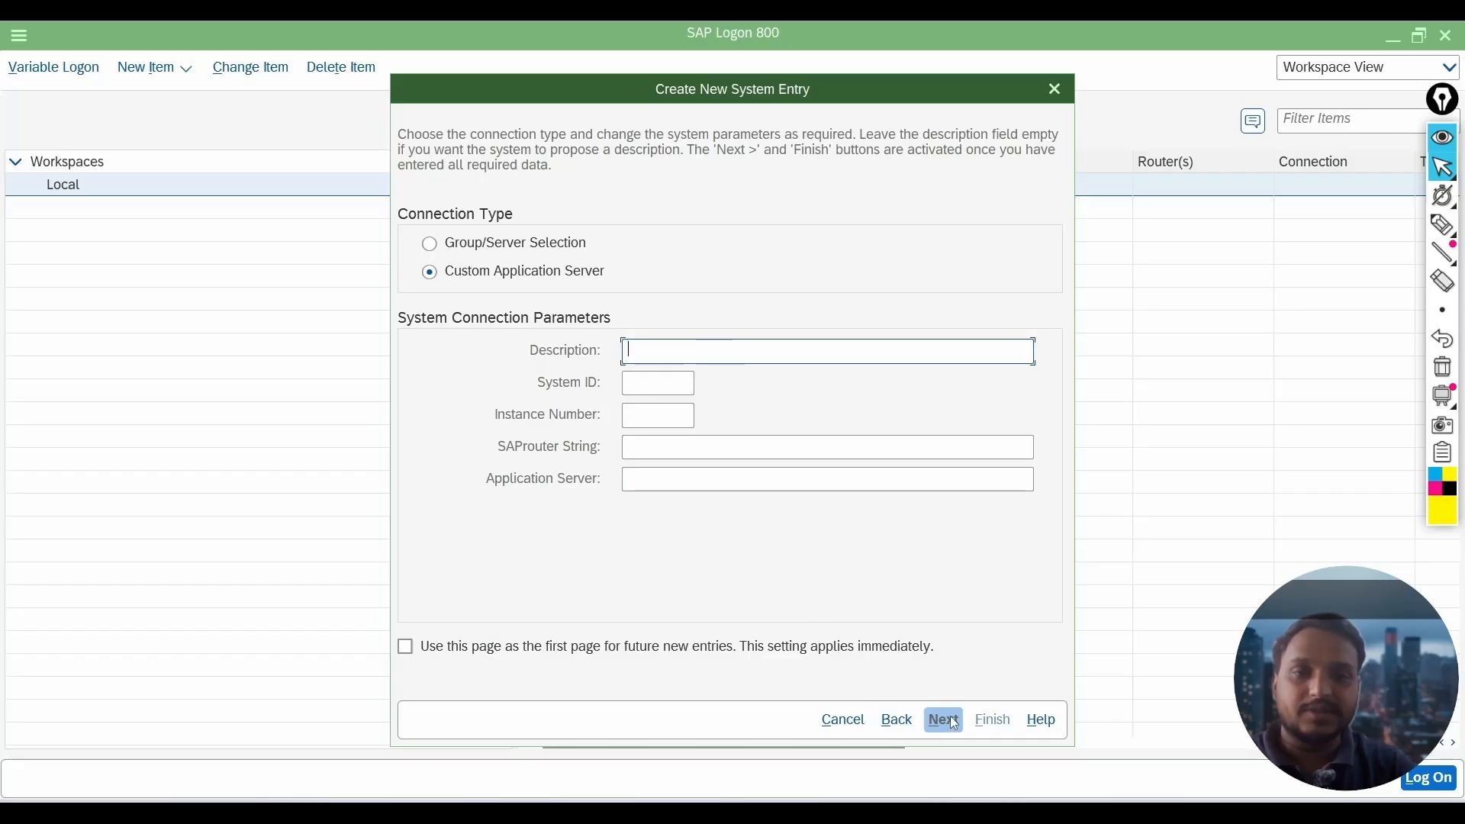
click(1056, 89)
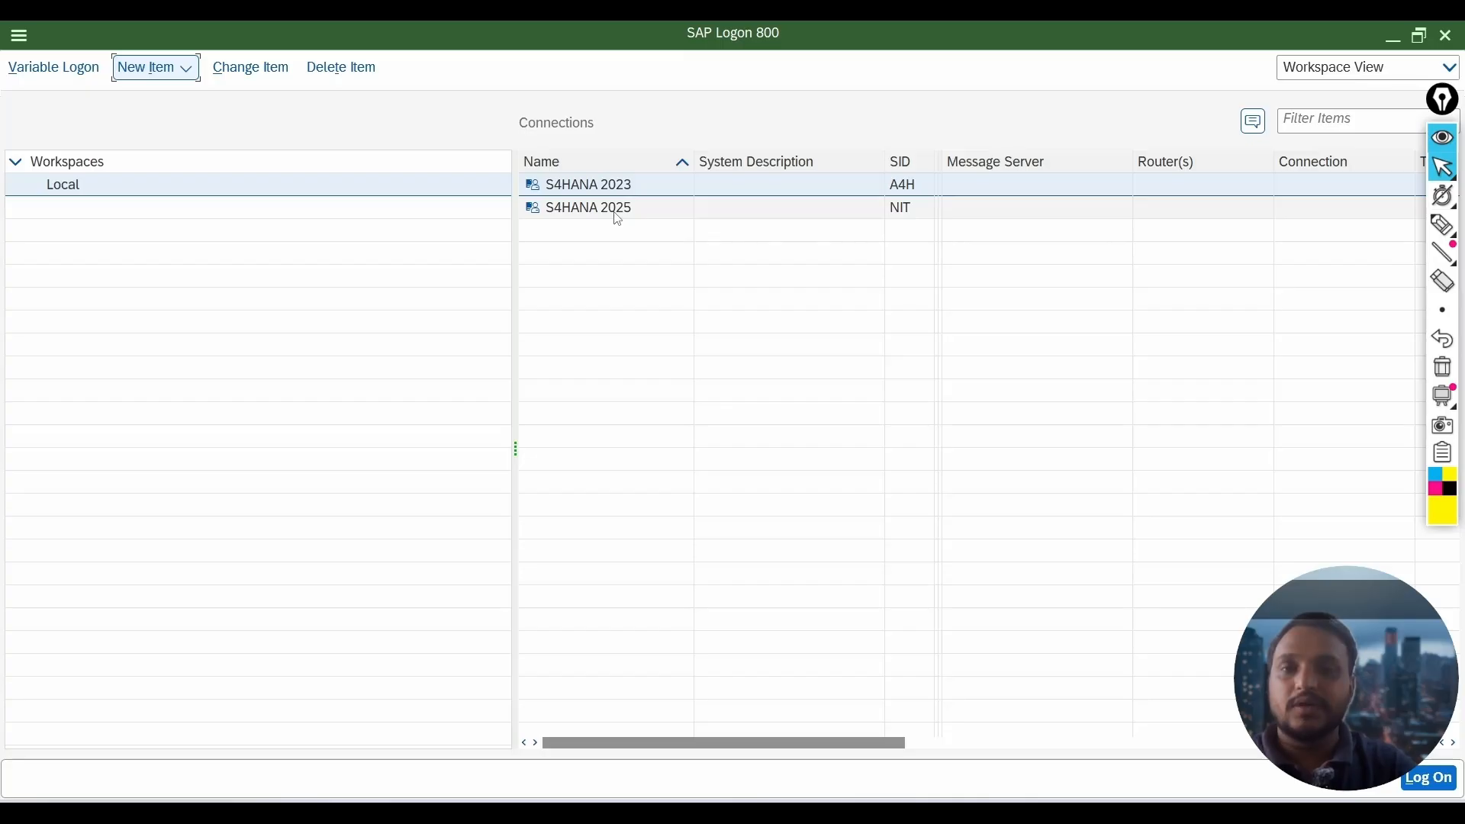
Open the S4HANA 2025 connection and log on to client 200 with the first remembered user ID.
double_click(618, 216)
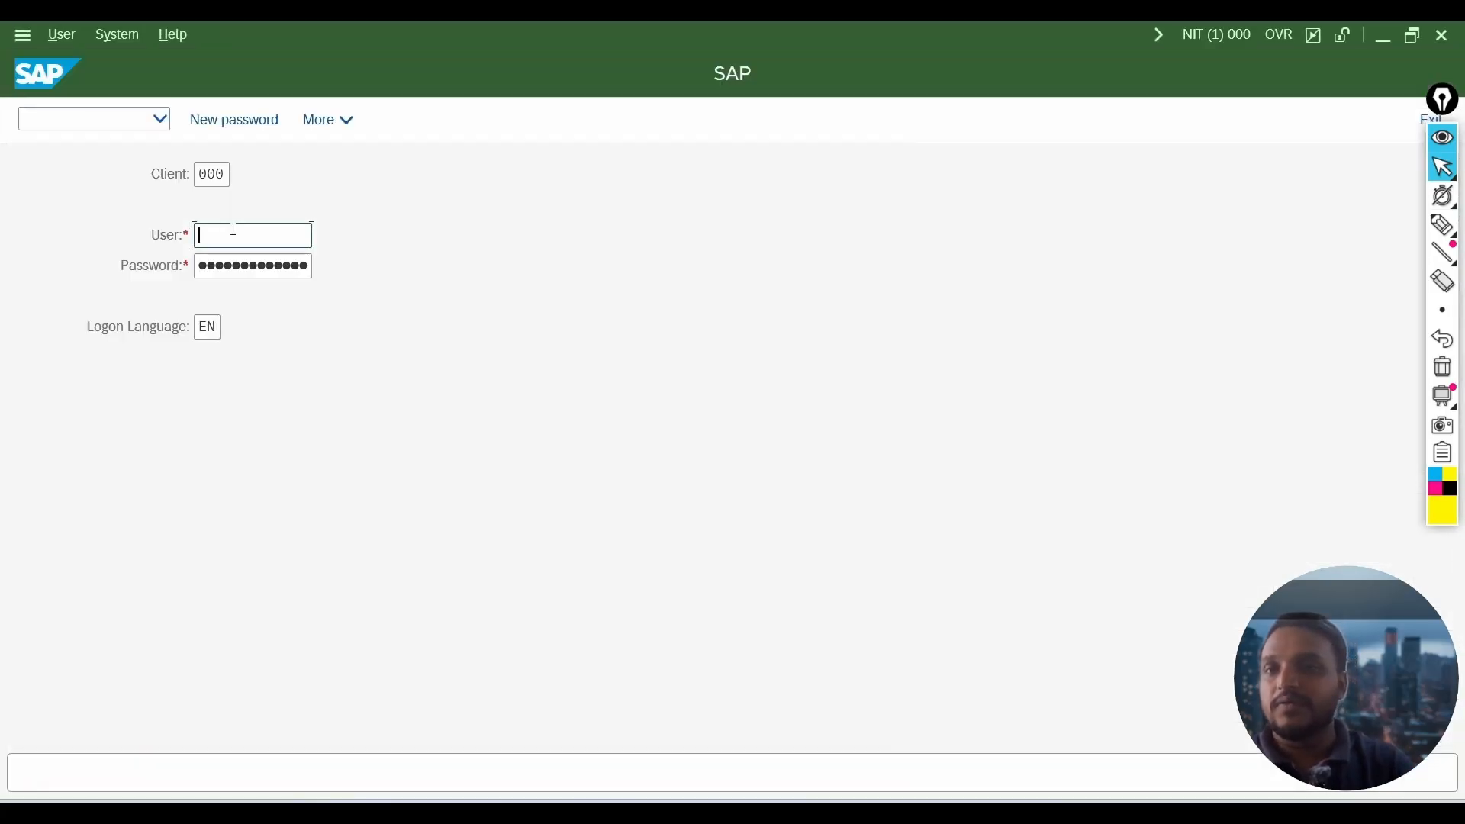
key(shift+Tab)
text(200)
click(256, 235)
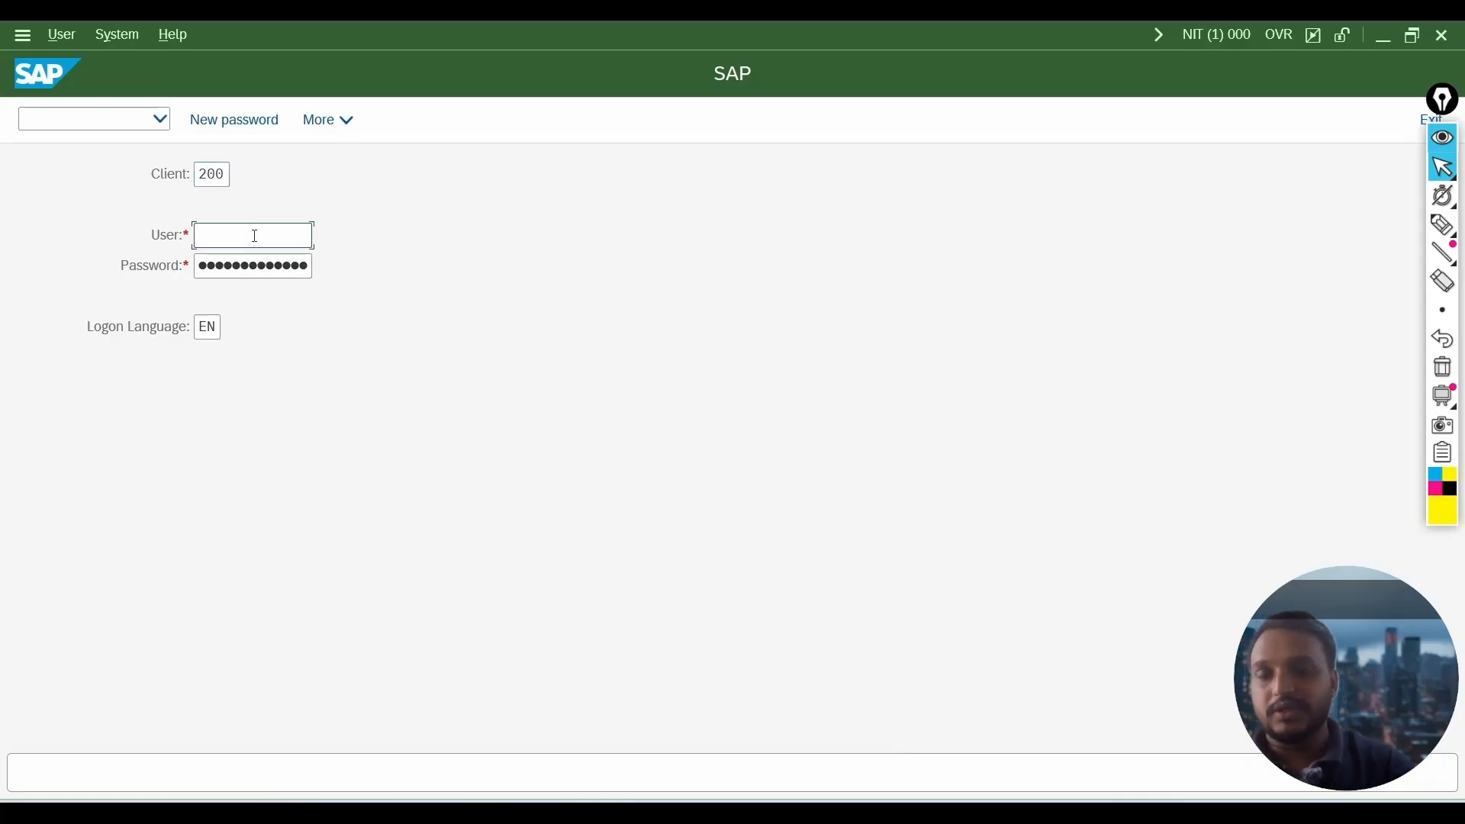
click(256, 236)
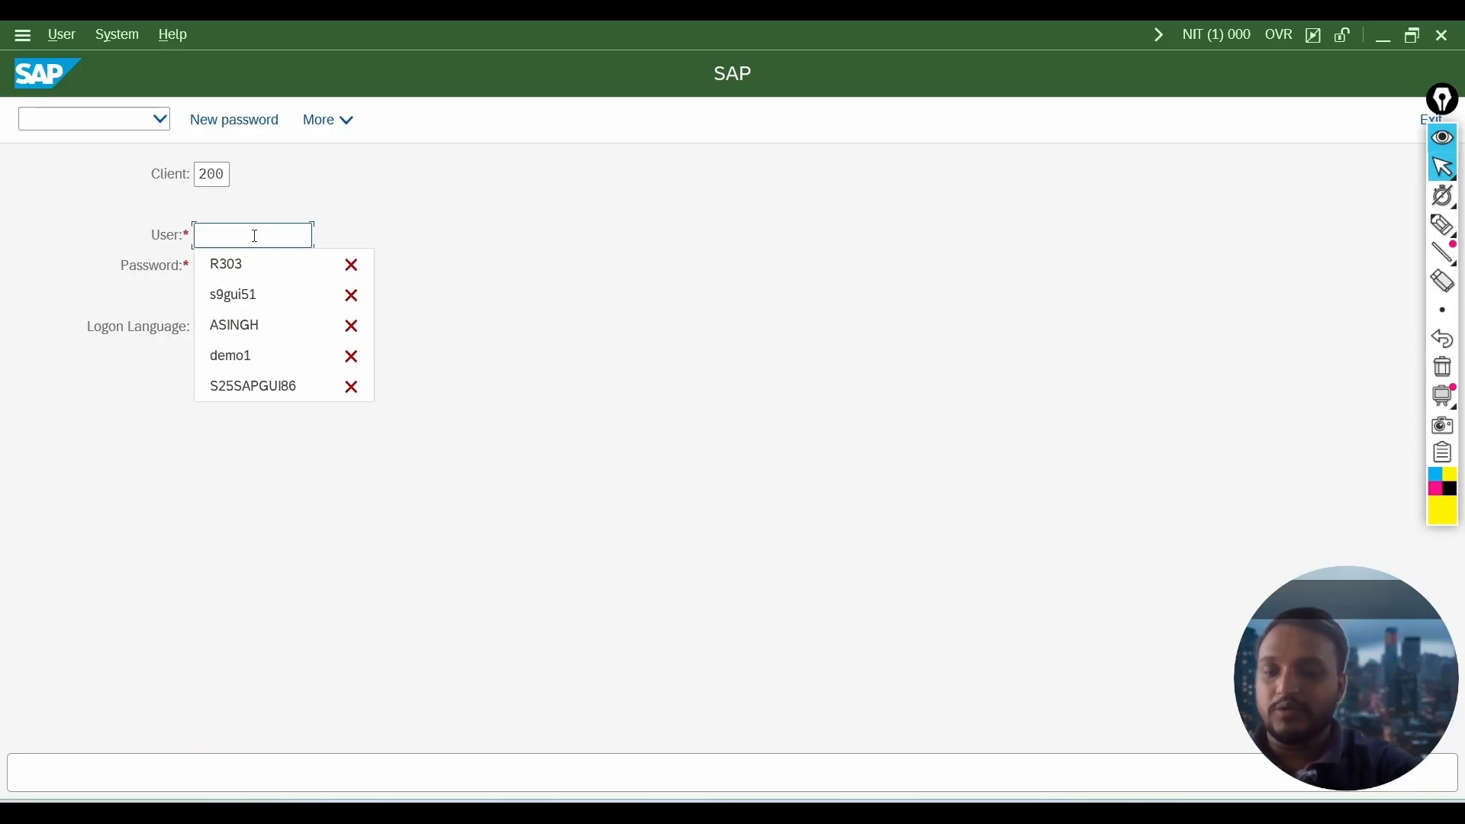
click(212, 261)
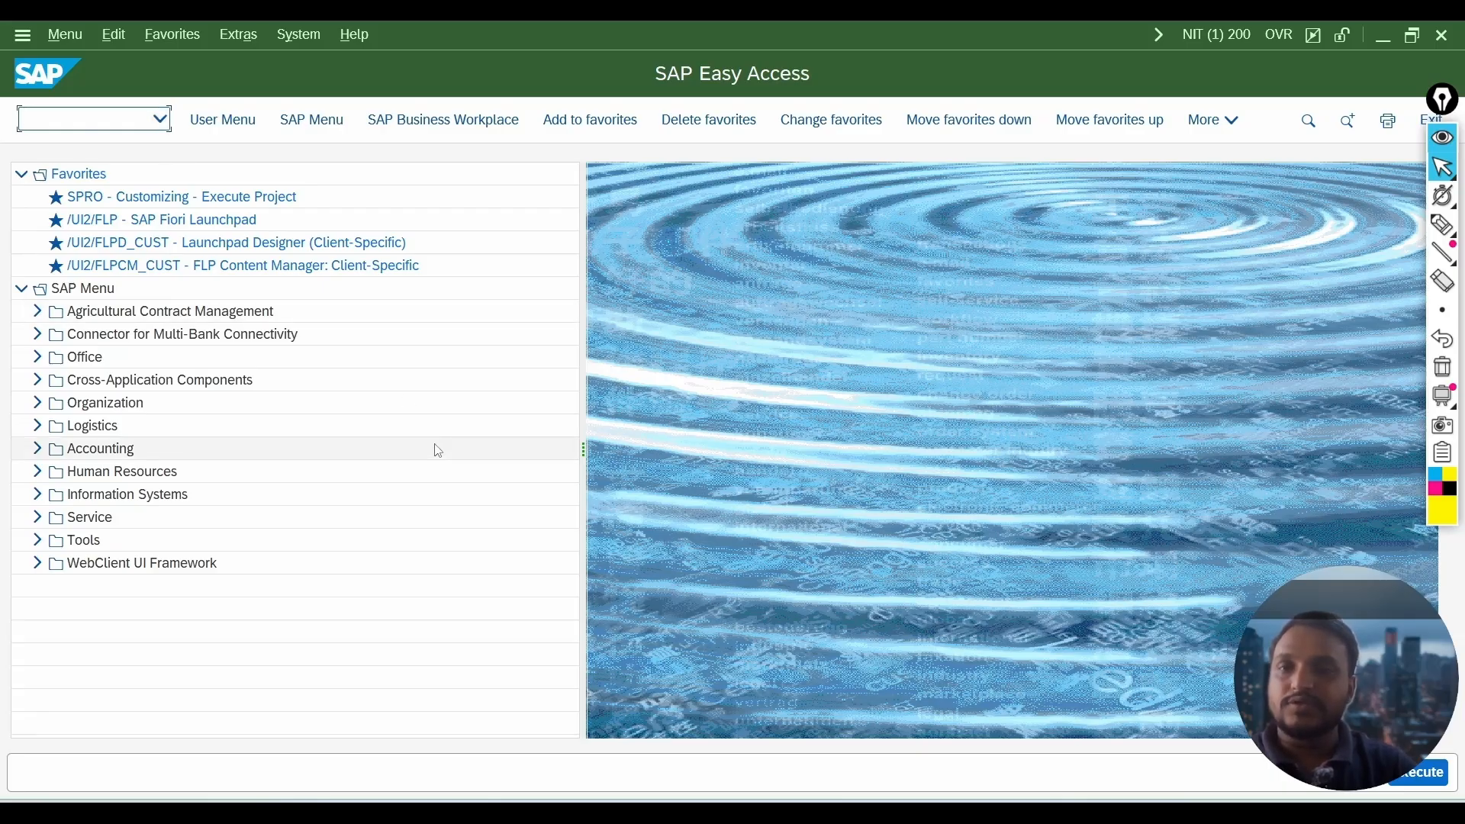
Look over the SAP Easy Access and SAP Logon windows and bring up the Typical SAP Landscape diagram in the Word document.
key(alt+Tab)
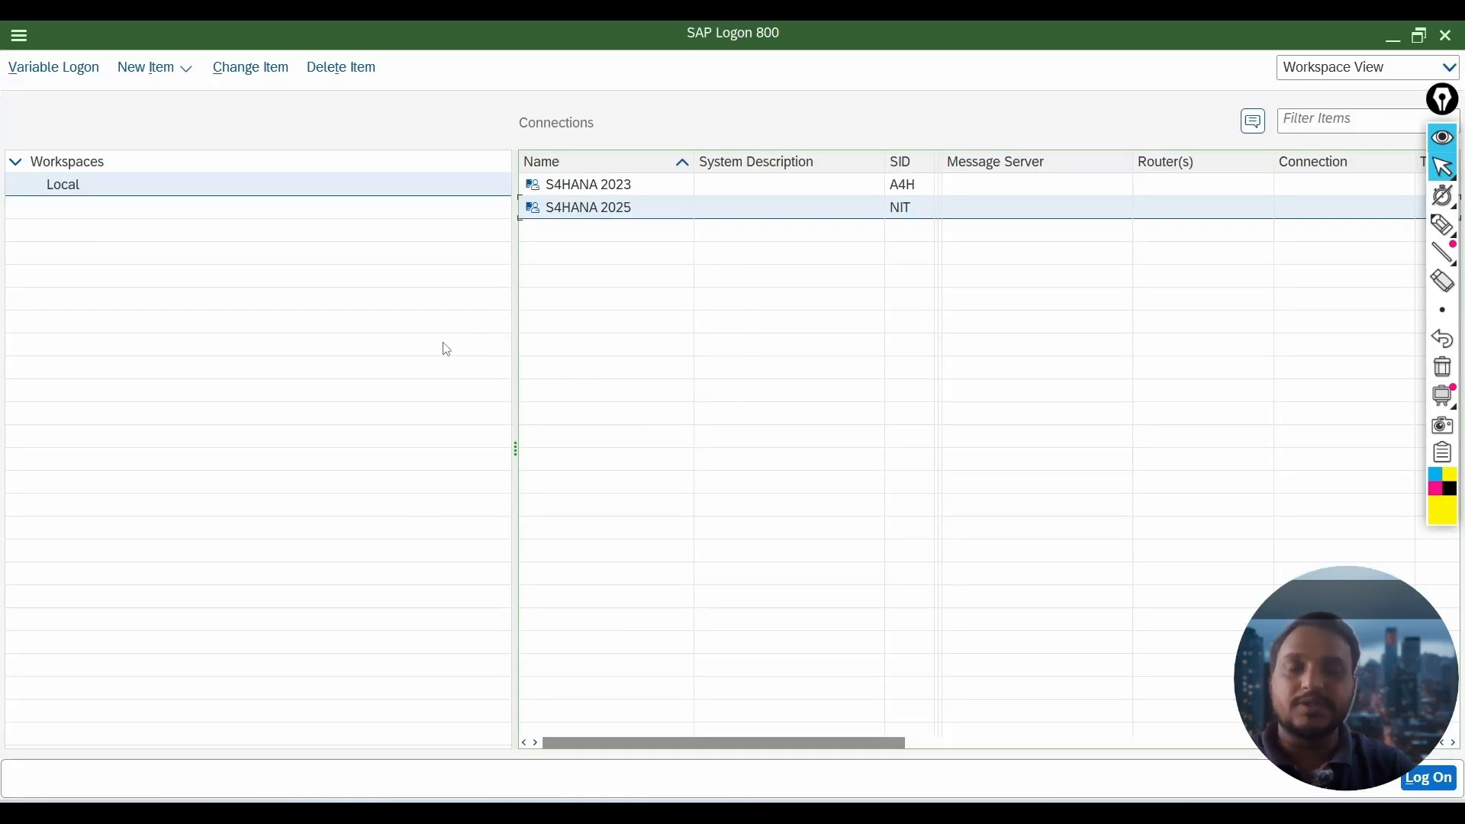
key(alt+Tab)
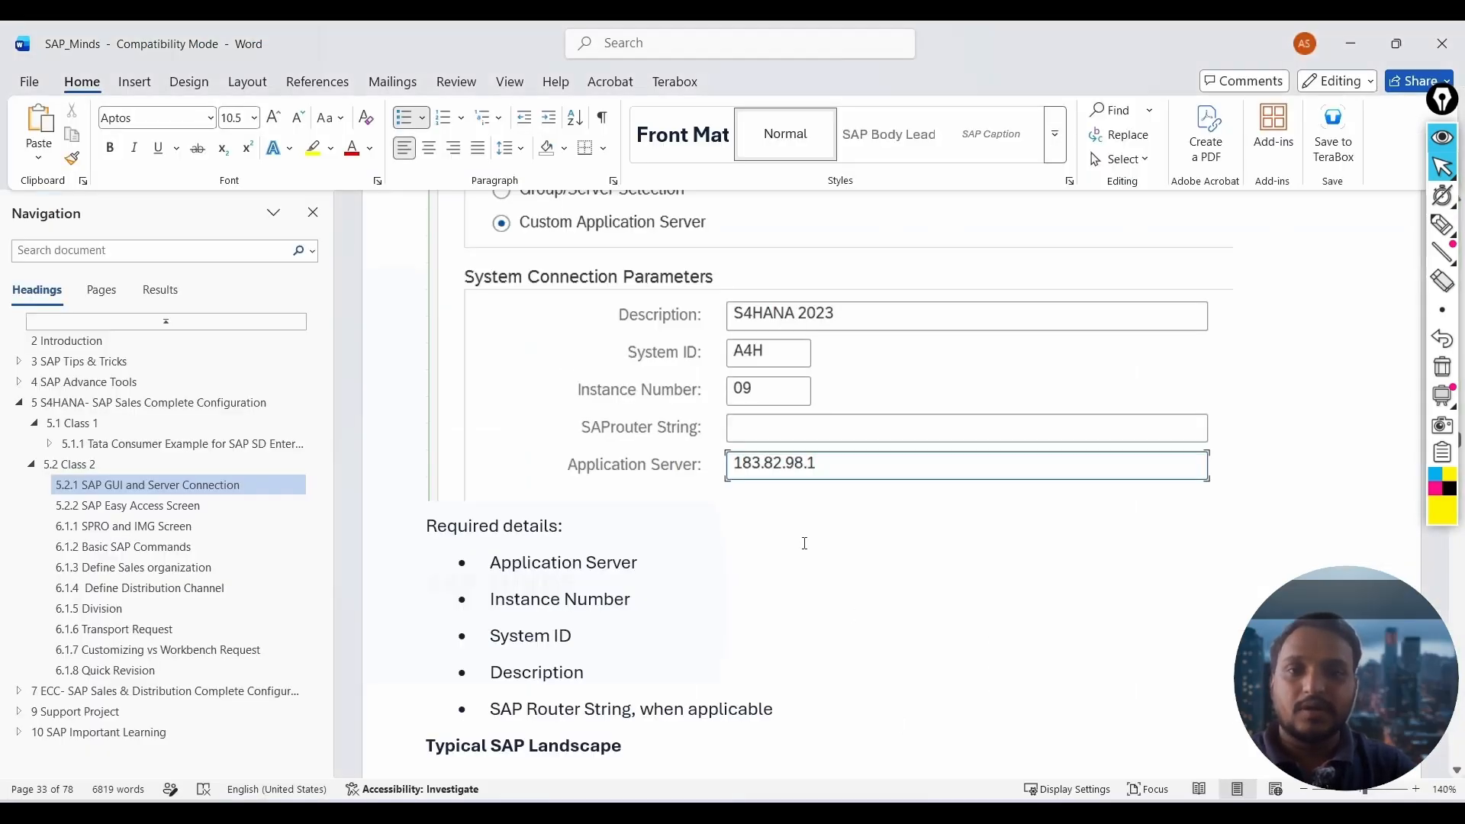
scroll(792, 518, down, 8)
key(alt+Tab)
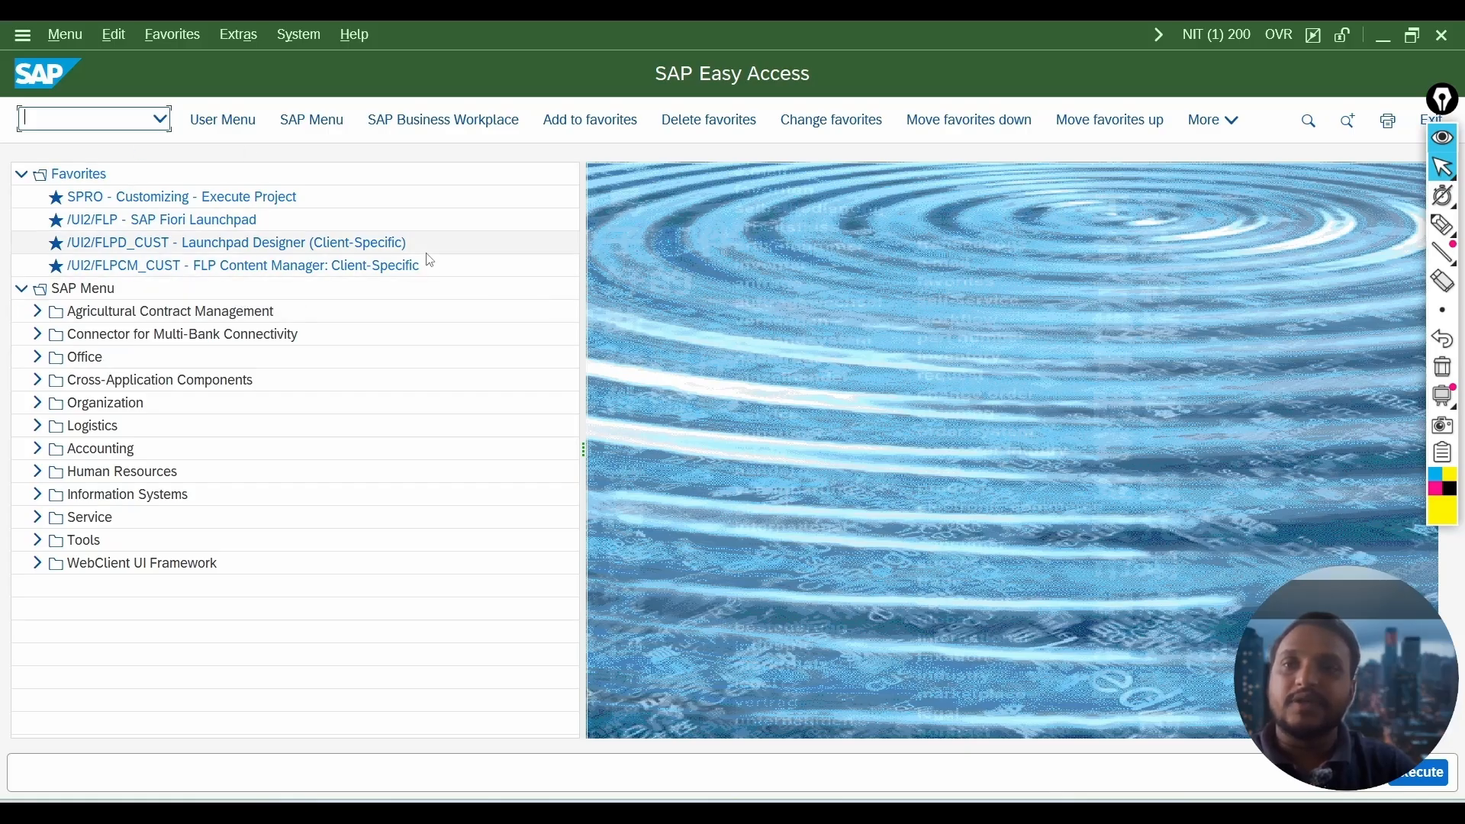
key(alt+Tab)
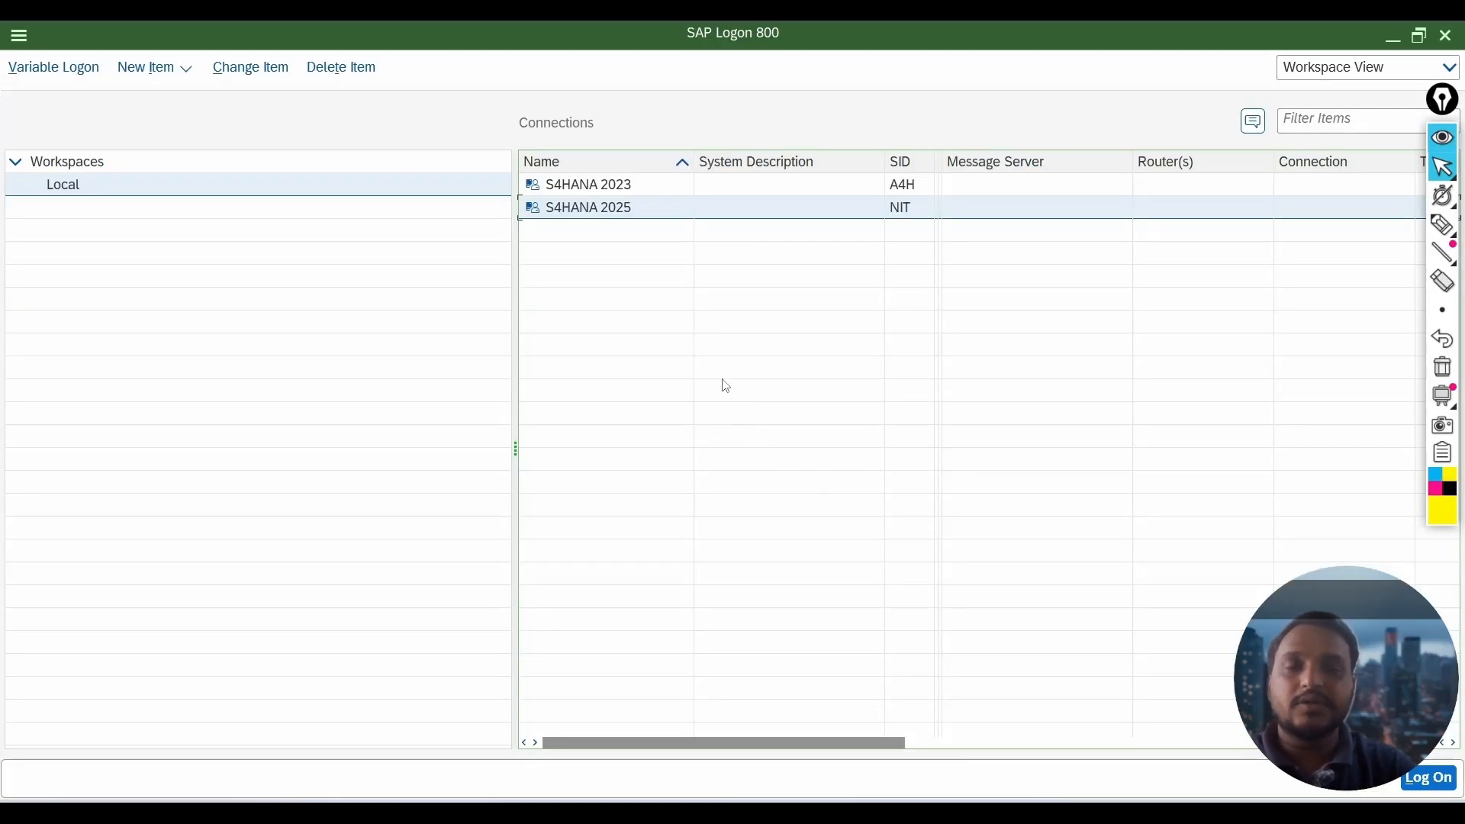
key(alt+Tab)
key(alt+Tab)
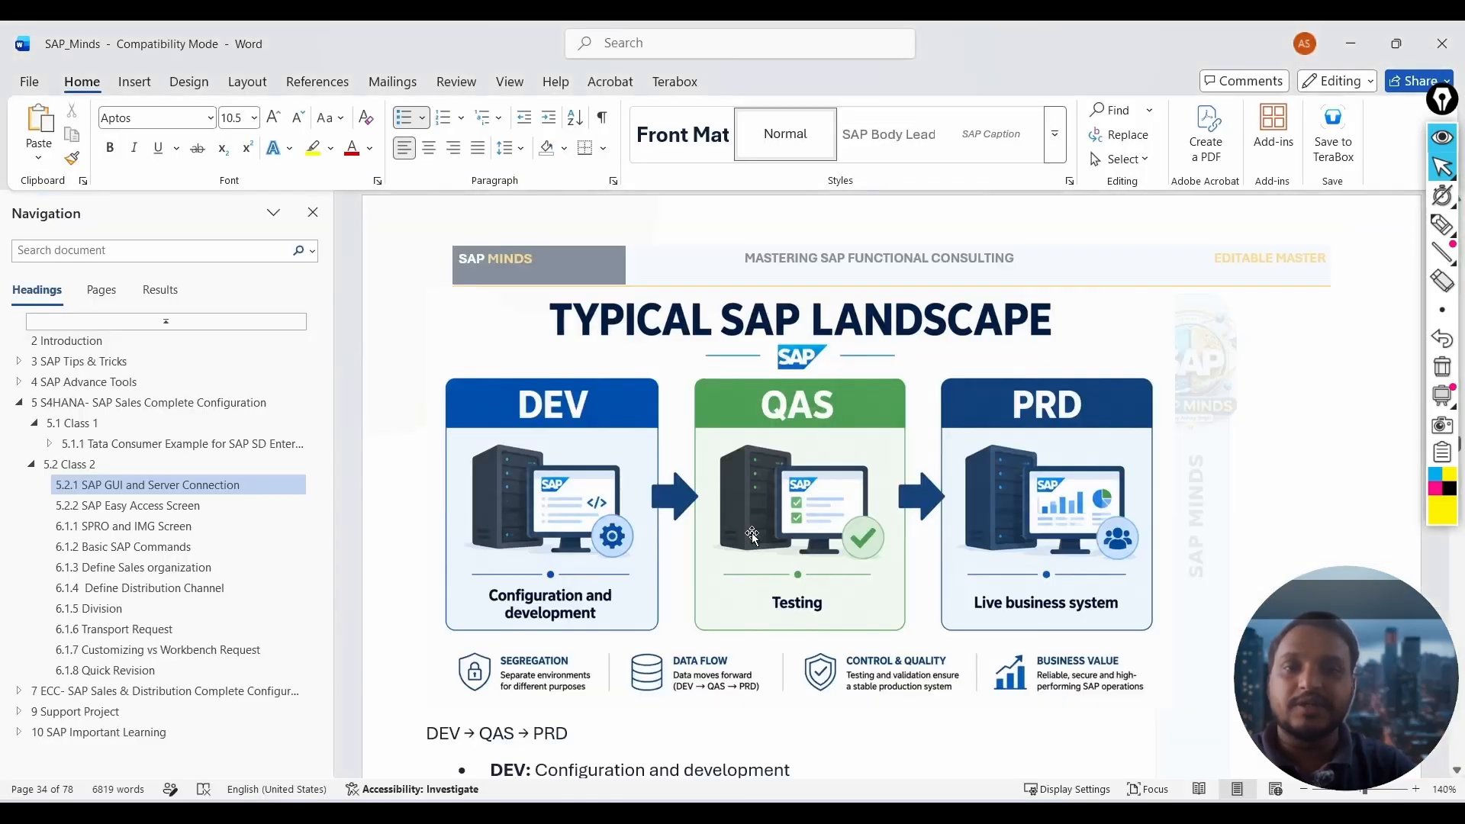
Examine the DEV, QAS and PRD system roles in the landscape diagram and its list, up to the SAP Easy Access Screen heading.
scroll(751, 536, down, 5)
scroll(751, 536, up, 3)
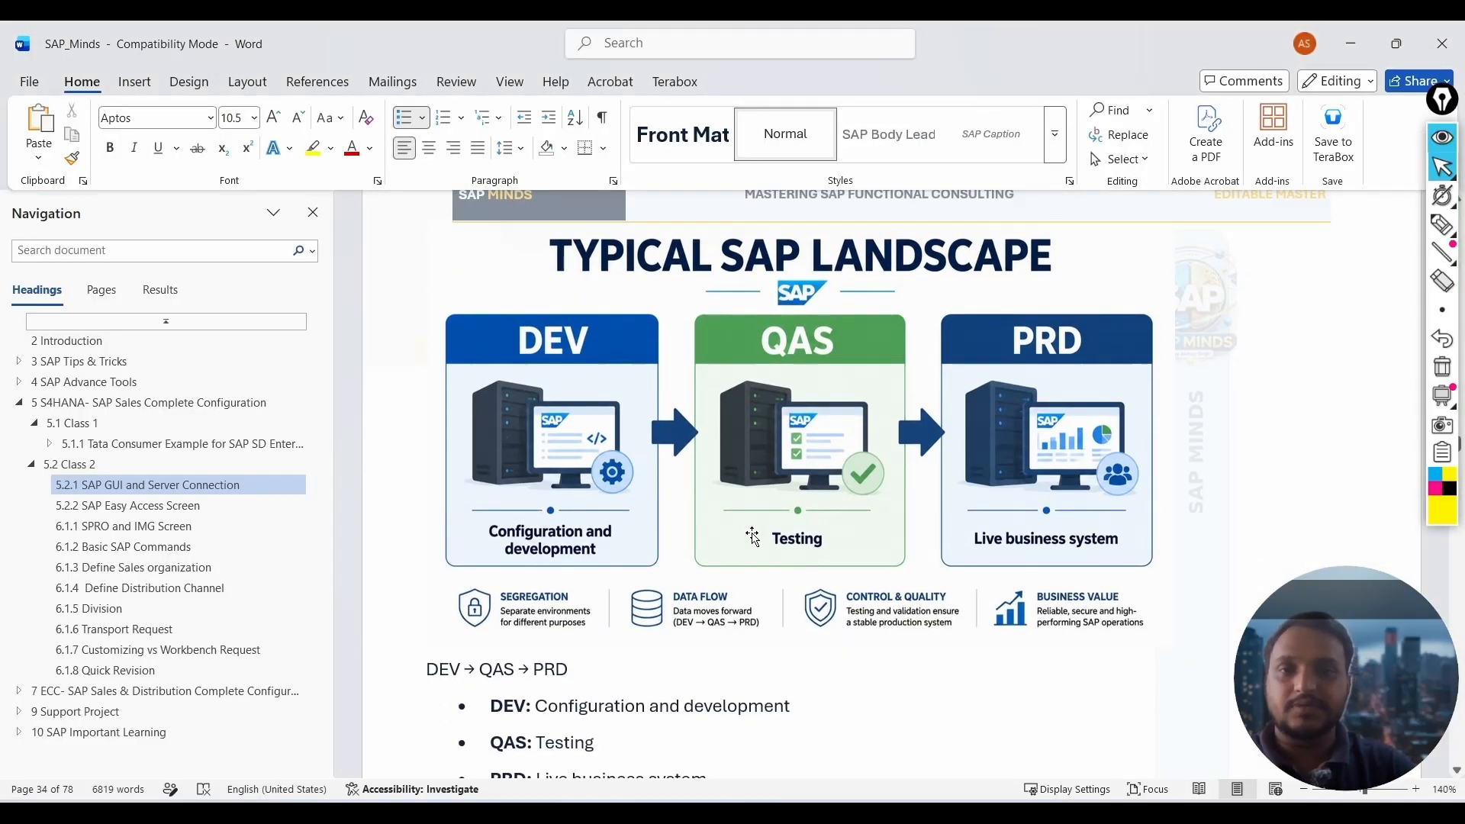
scroll(752, 536, down, 1)
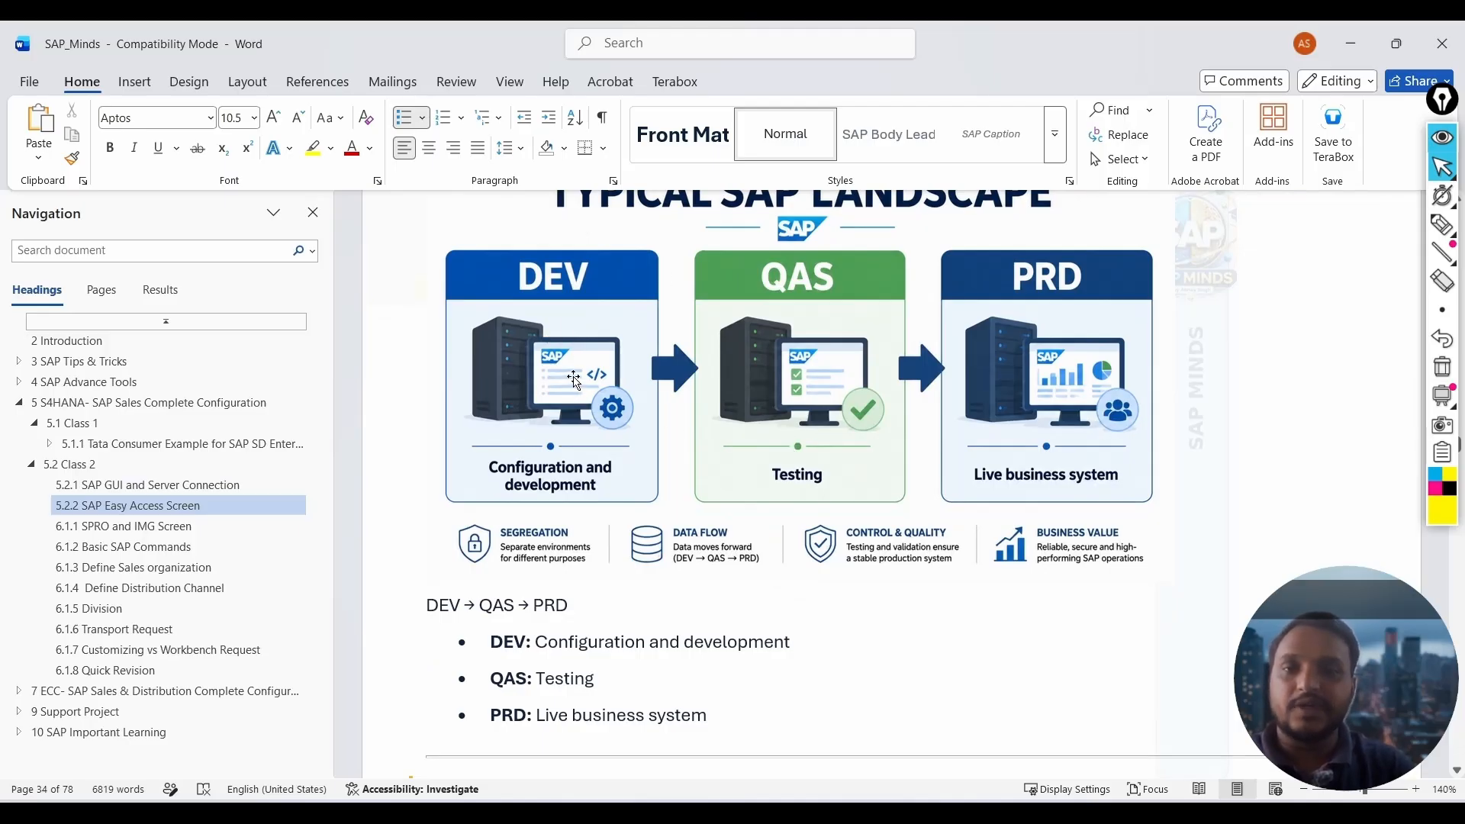
key(alt+Tab)
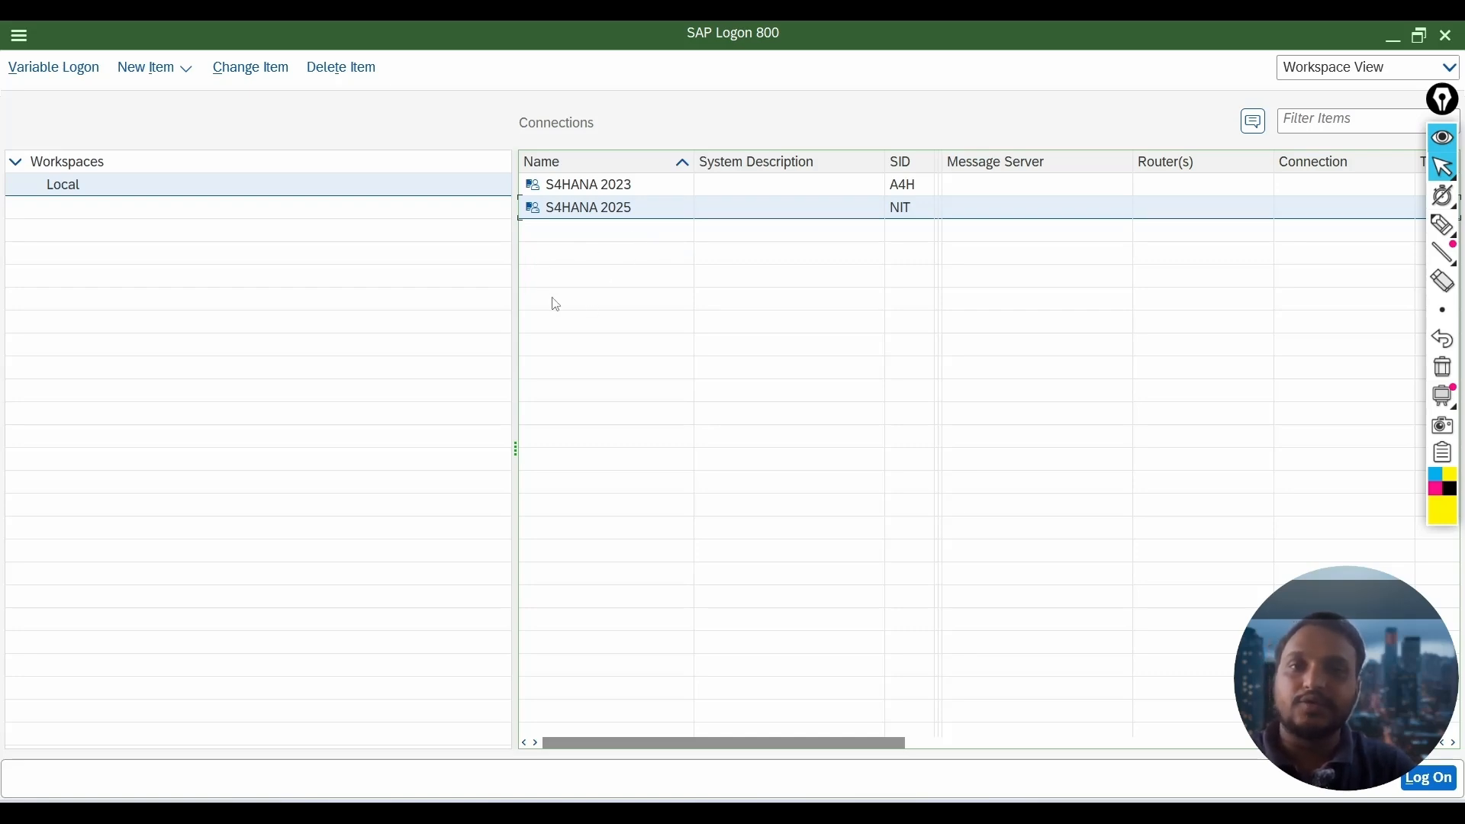
key(alt+Tab)
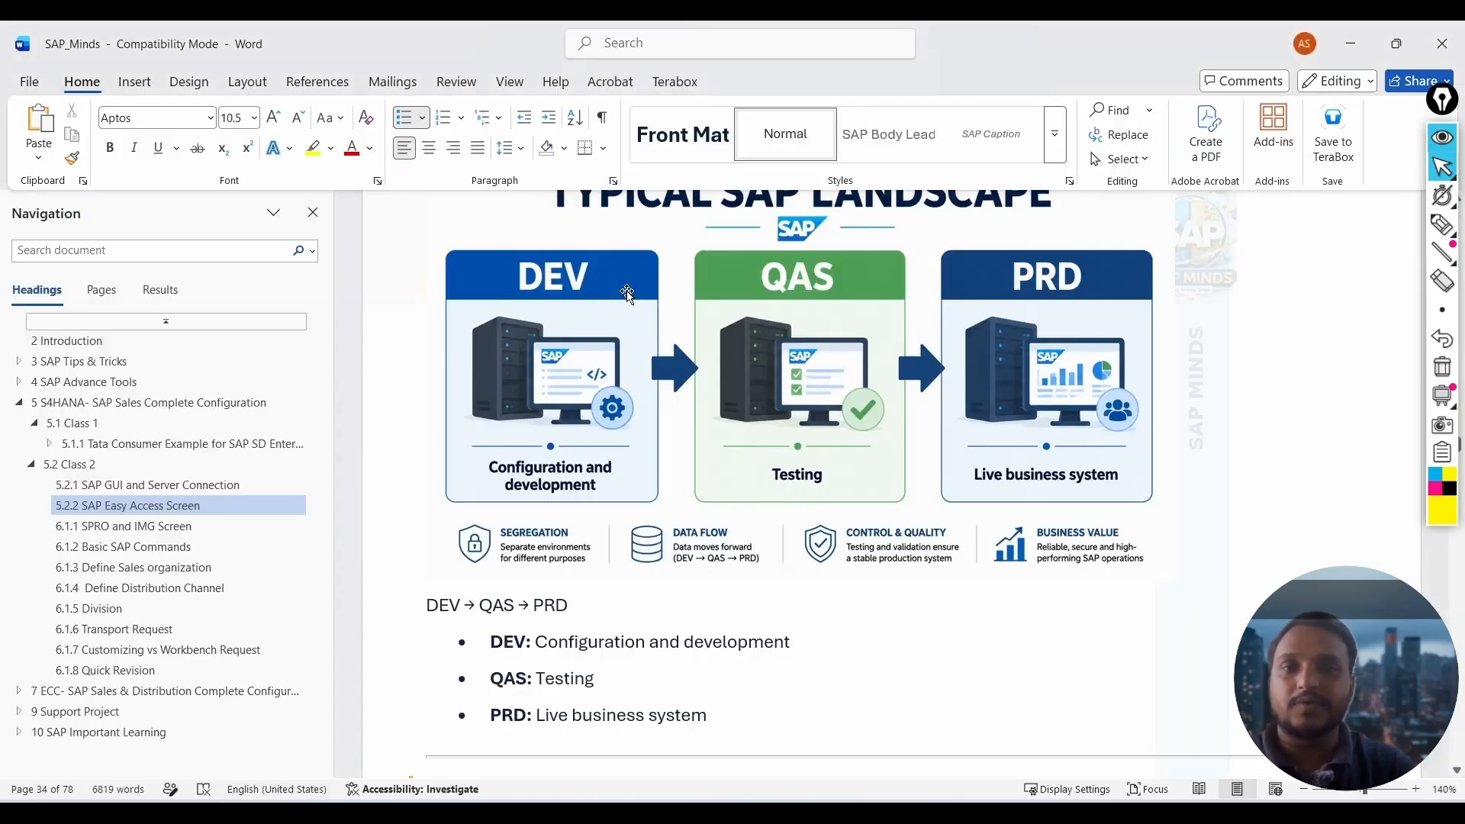
scroll(794, 441, down, 2)
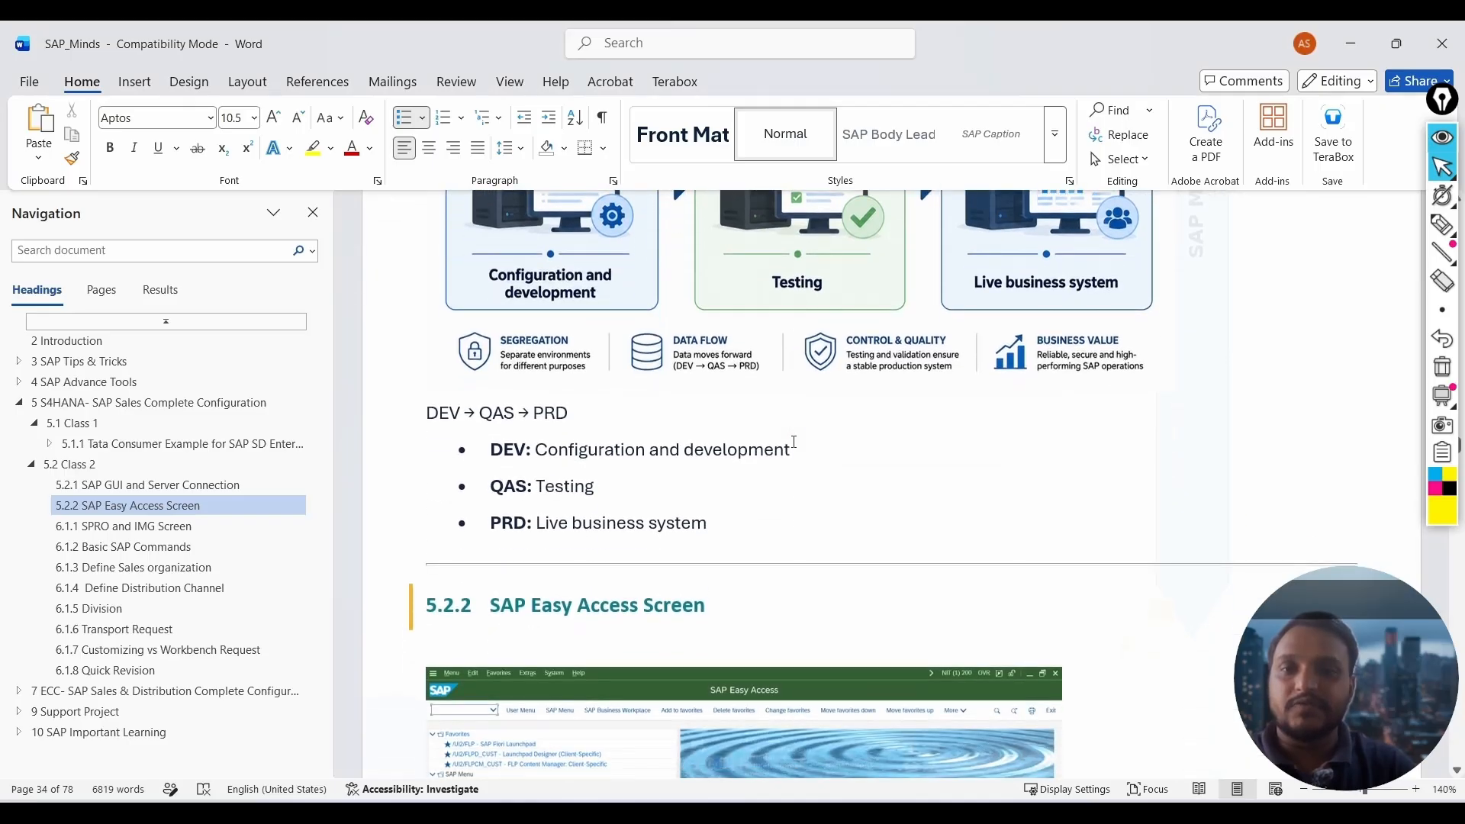
View the SAP Easy Access Screen section in Word, switch to SAP Easy Access, and compare the user menu with the SAP menu.
scroll(793, 441, down, 4)
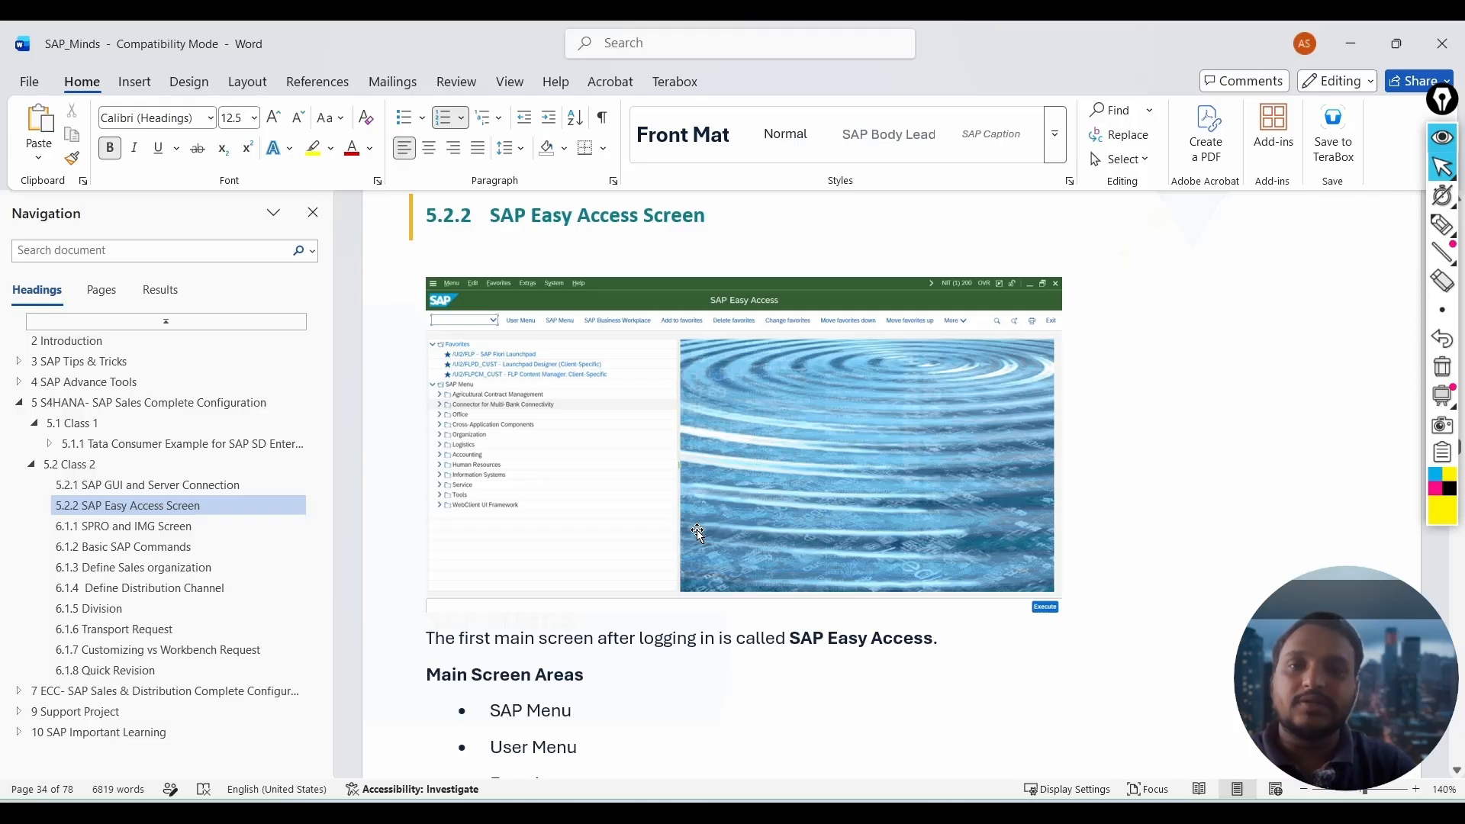
mouse_move(744, 808)
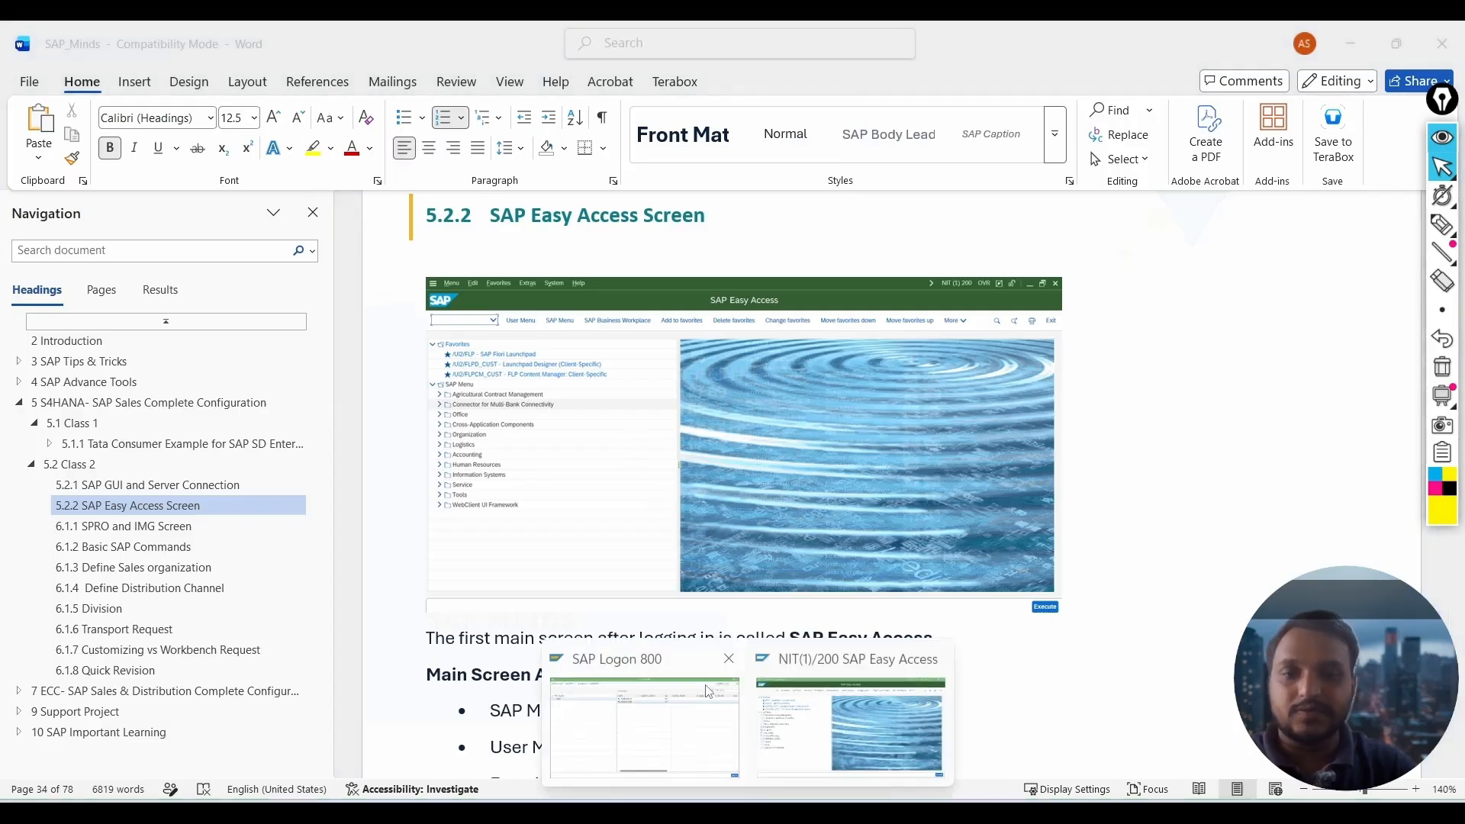
click(832, 712)
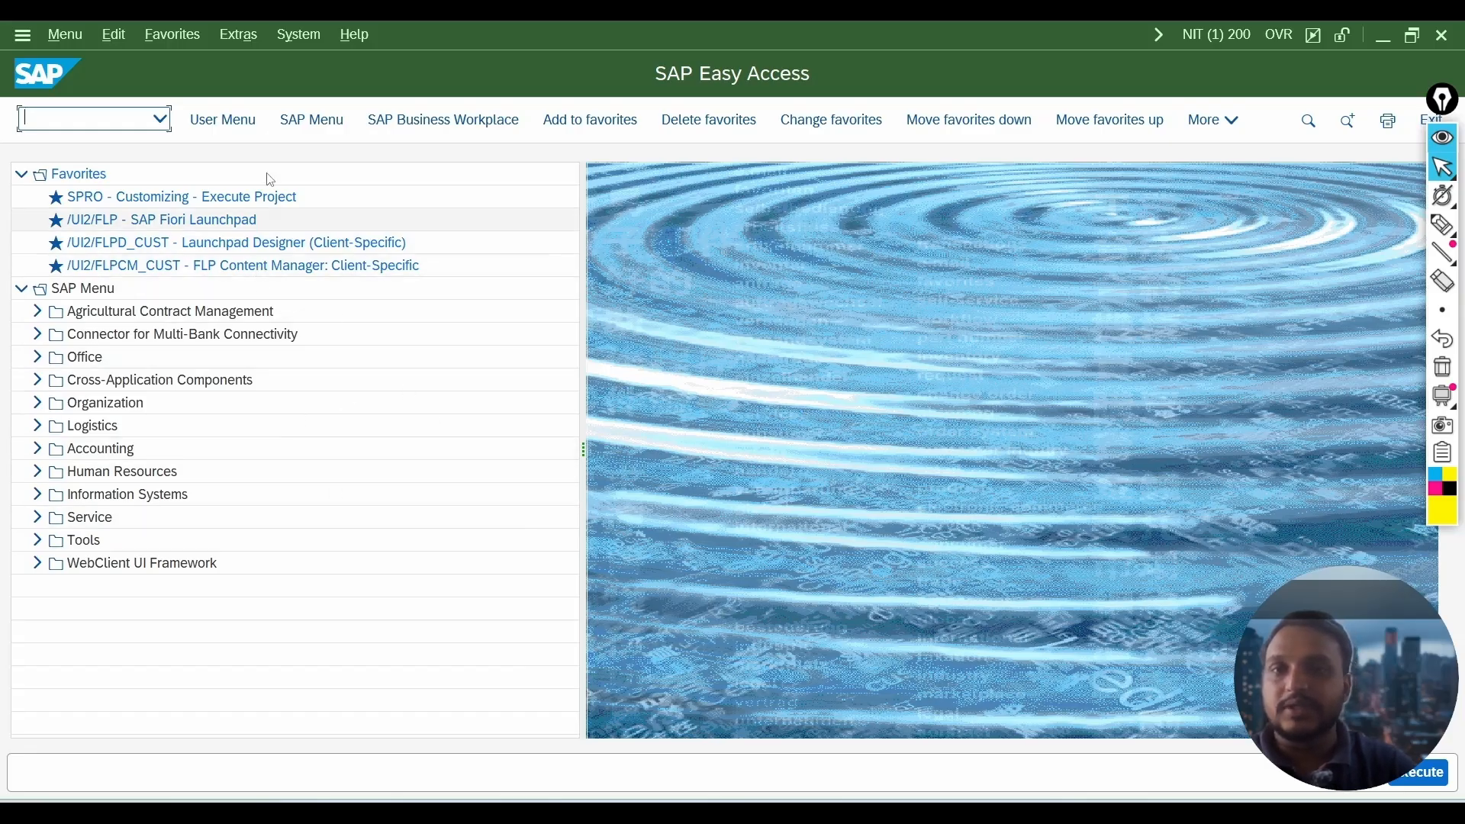
click(227, 123)
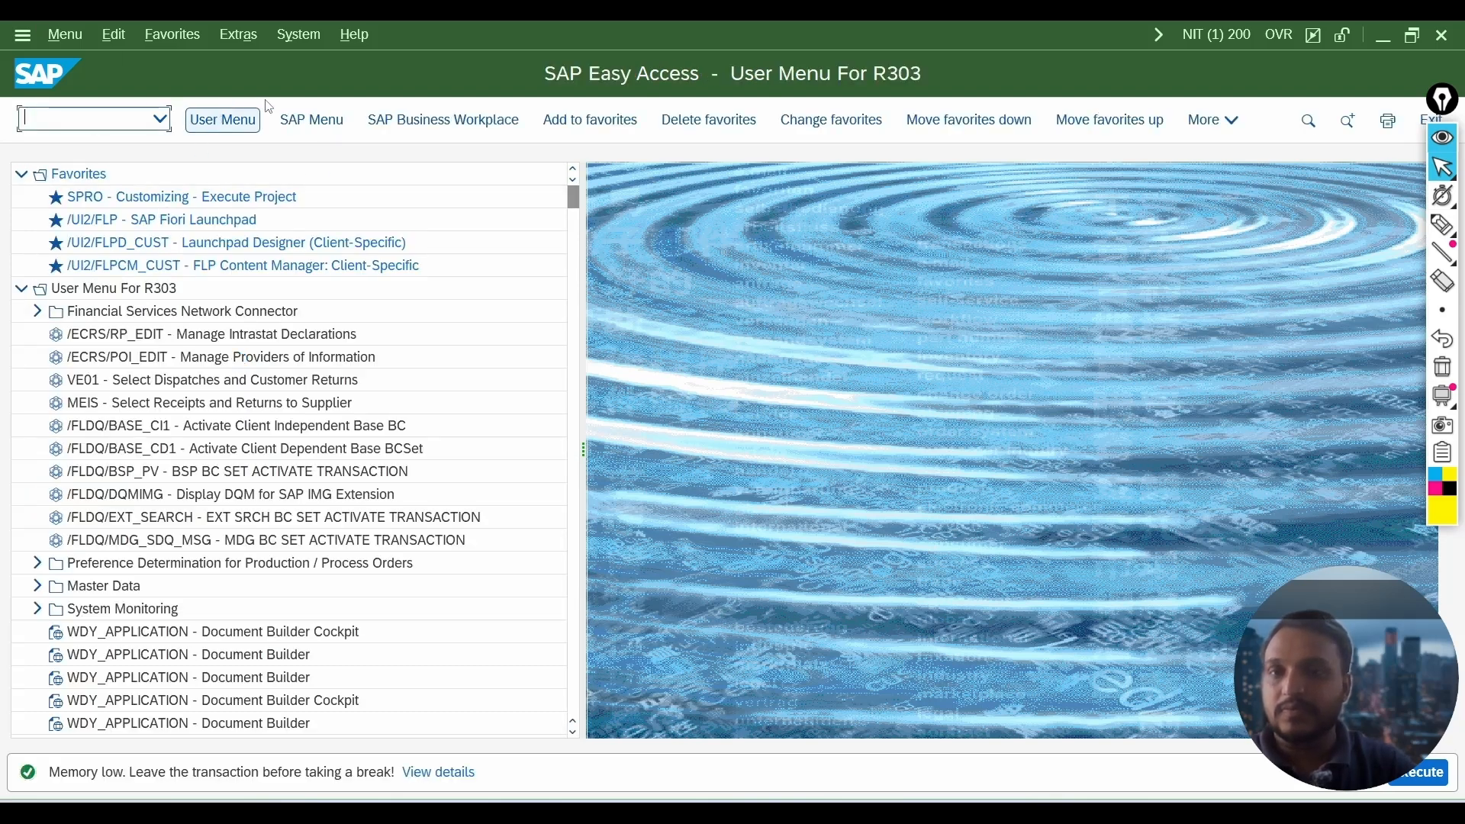
click(314, 122)
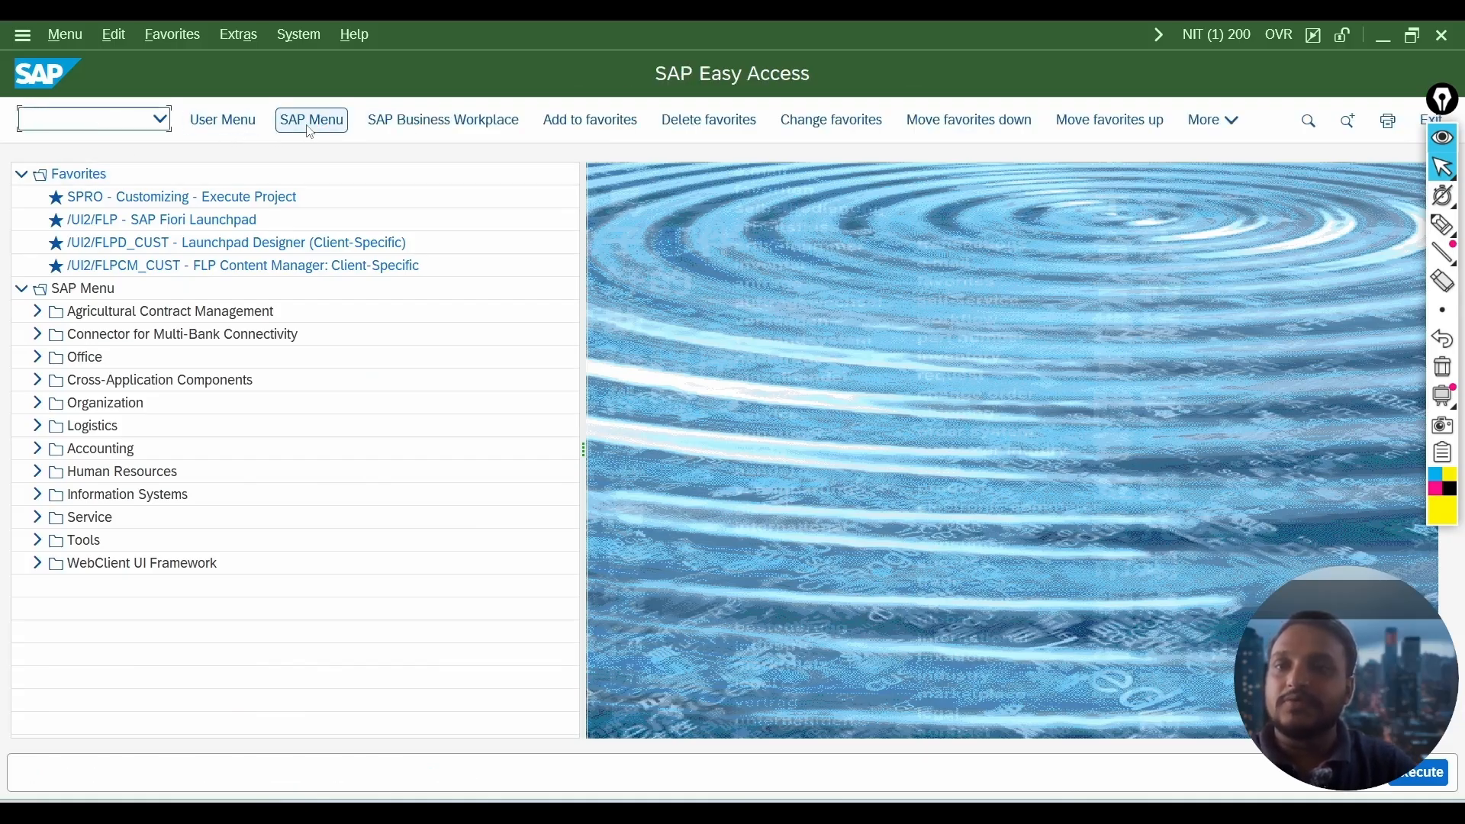
Return to the Word document and read the Main Screen Areas list and the SAP Menu vs User Menu explanation.
key(alt+Tab)
scroll(615, 504, down, 3)
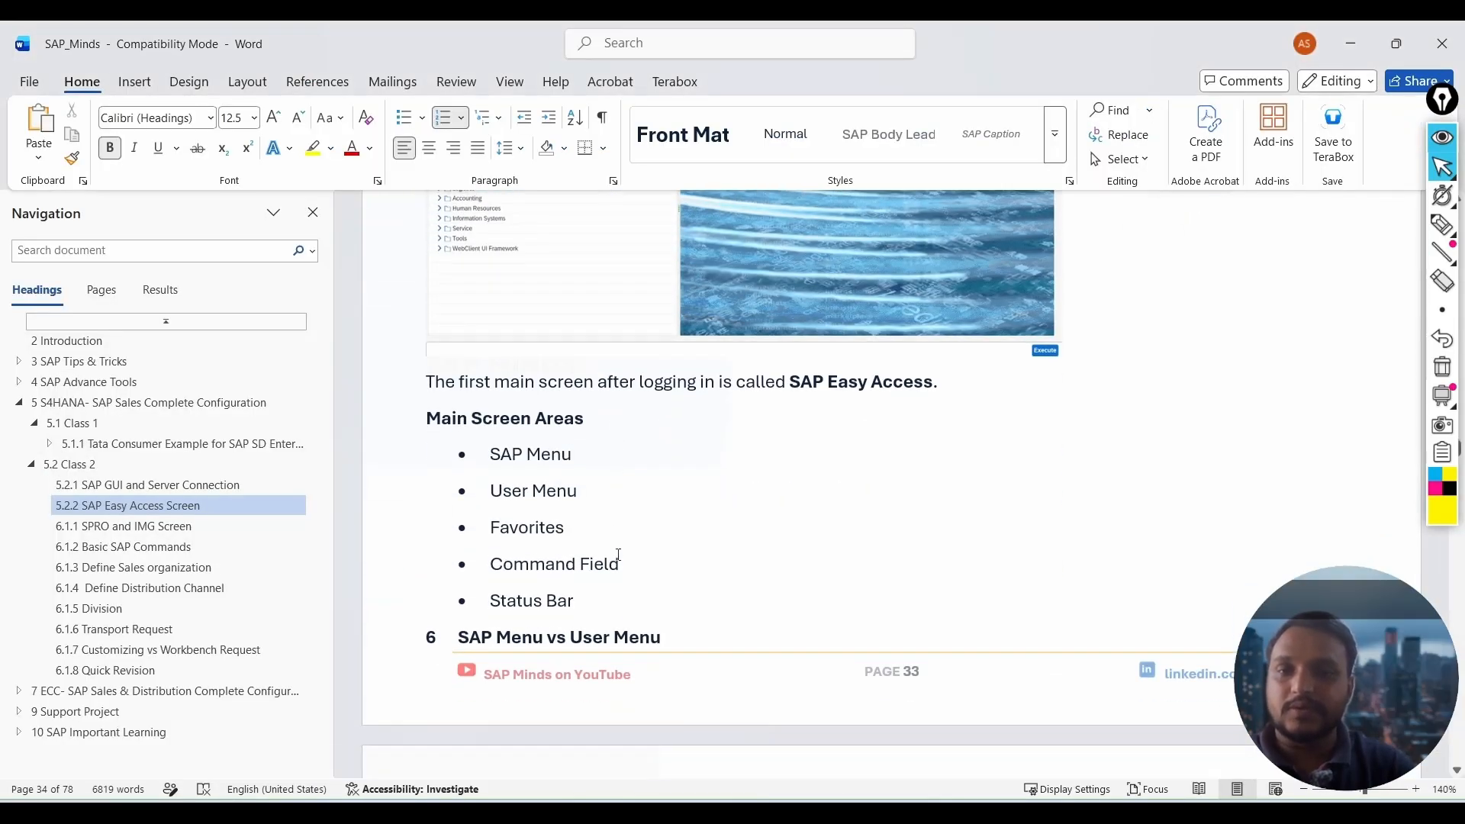
scroll(617, 543, down, 6)
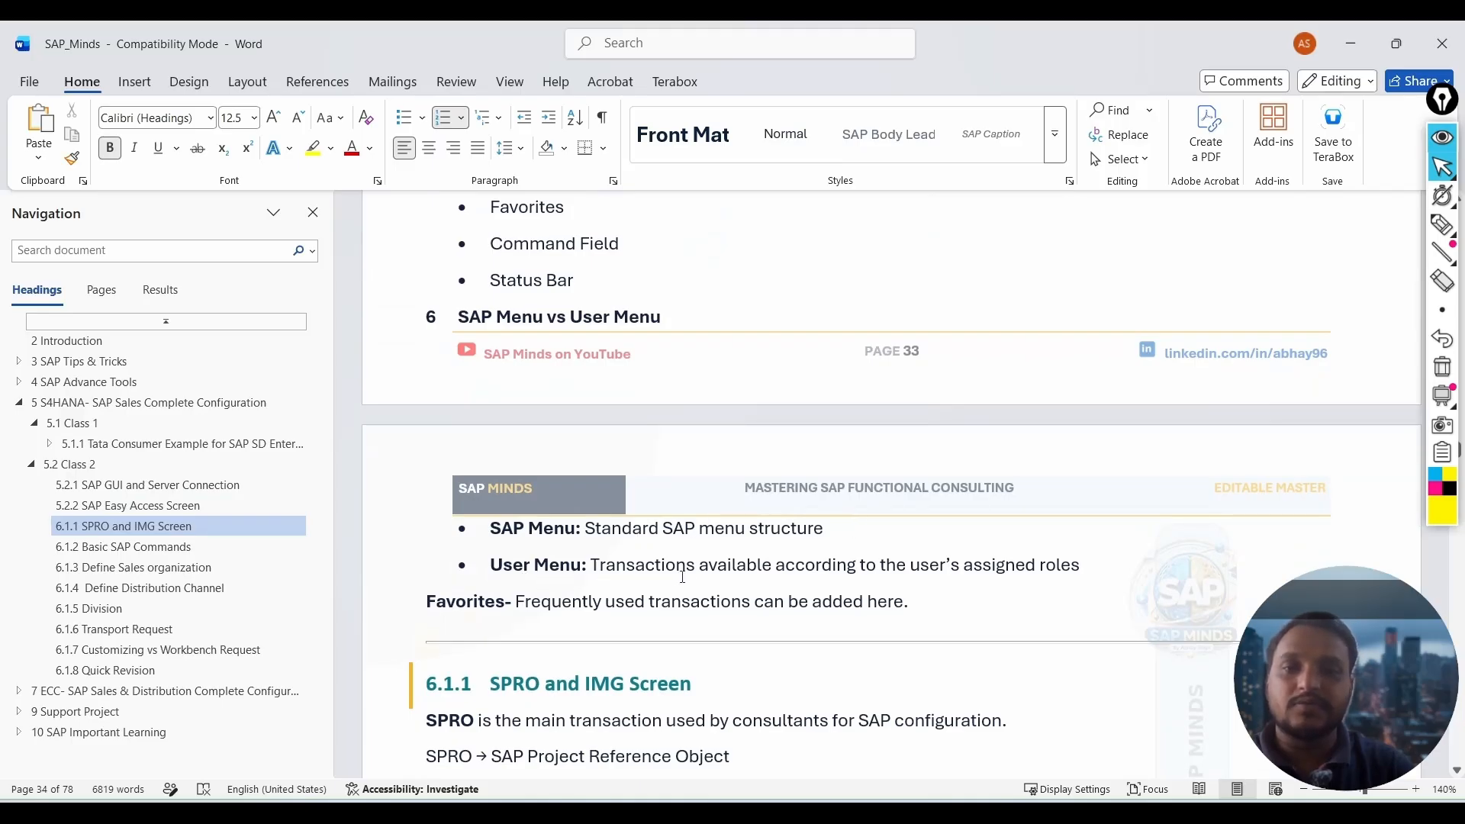
click(1092, 563)
In SAP Easy Access, open VA01 - Create under Logistics, Sales and Distribution, Sales, Order, and return to the start screen.
key(alt+Tab)
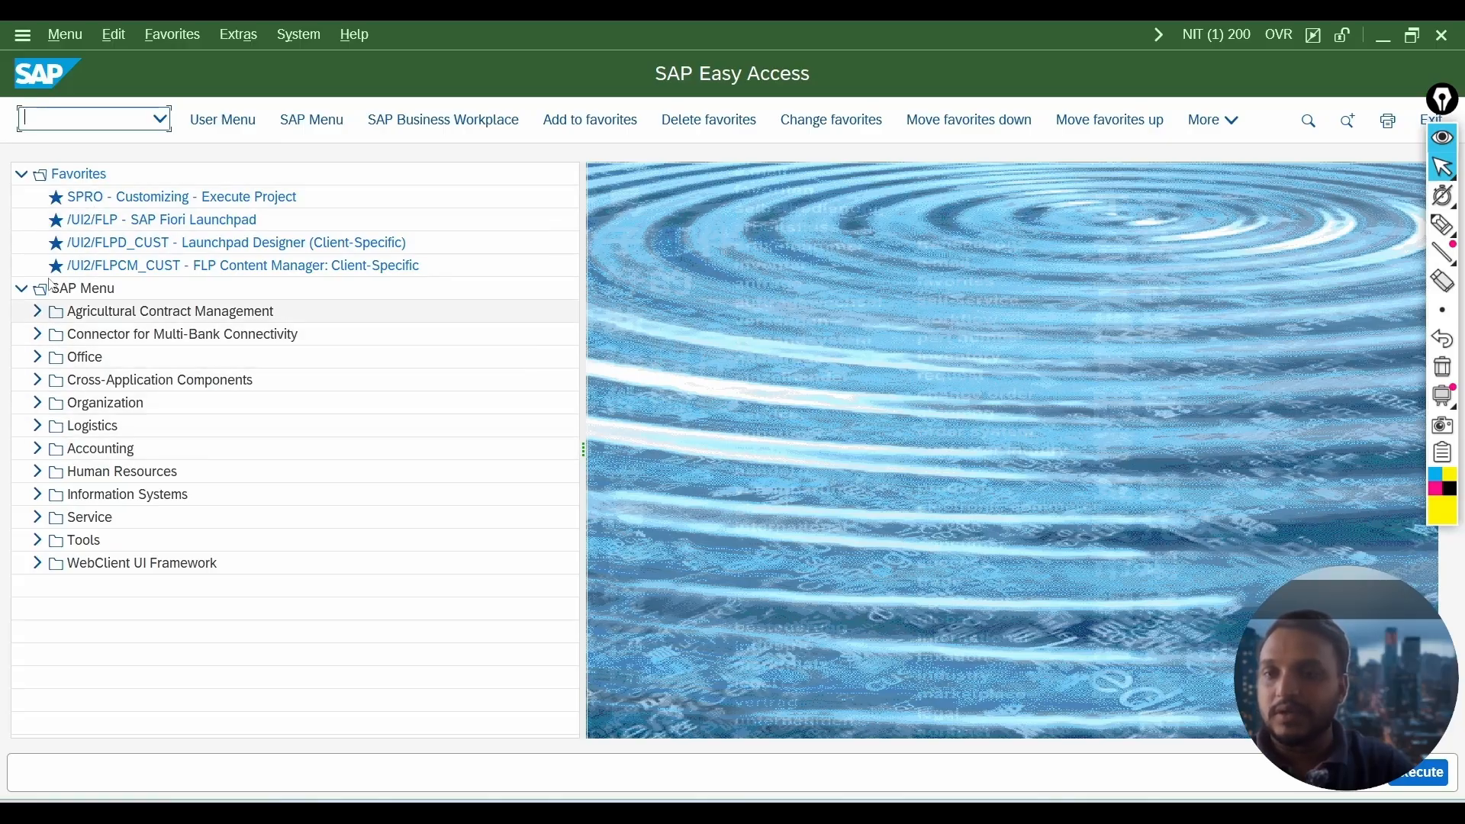
click(36, 426)
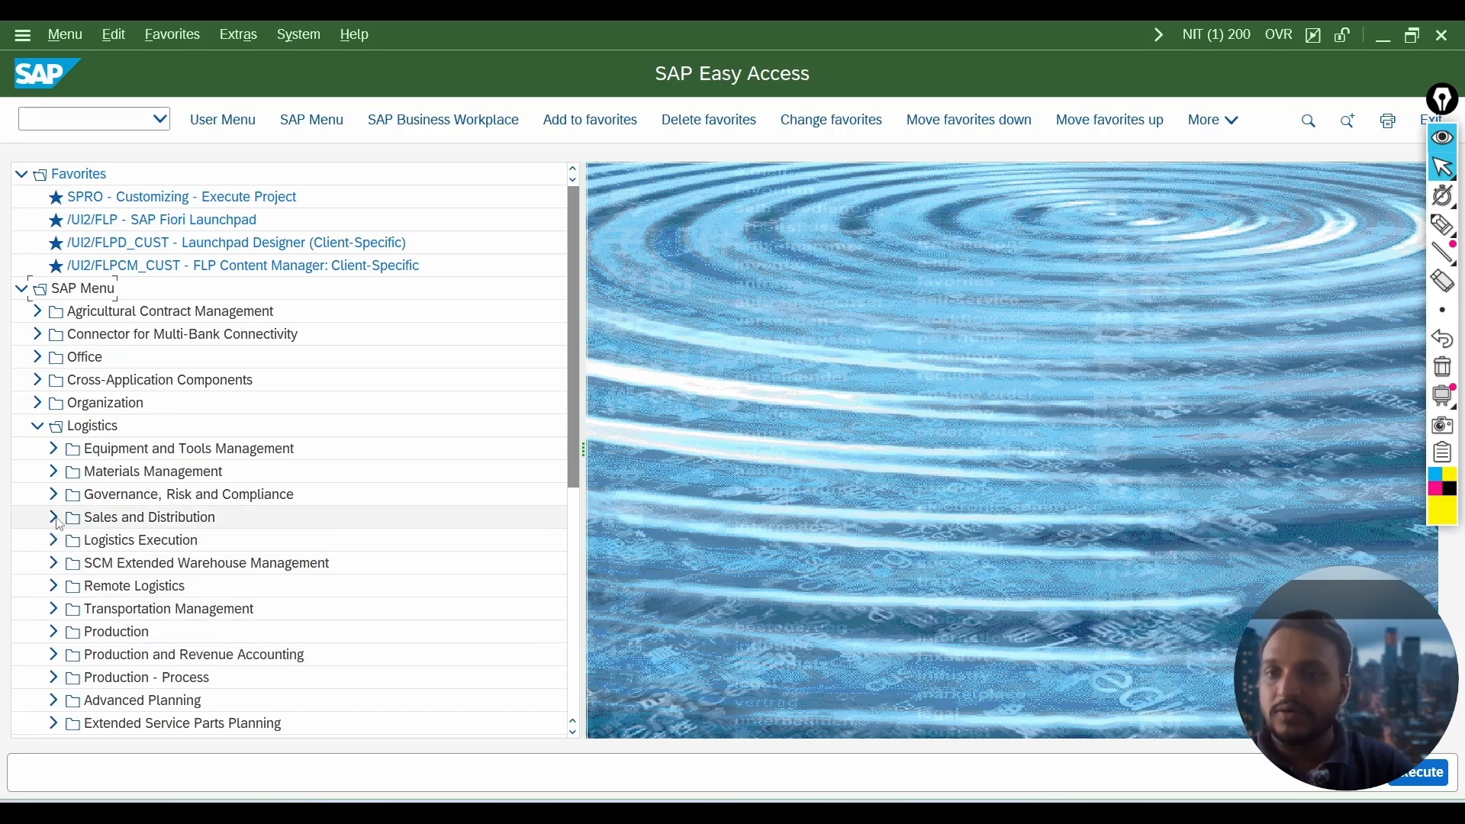
click(54, 517)
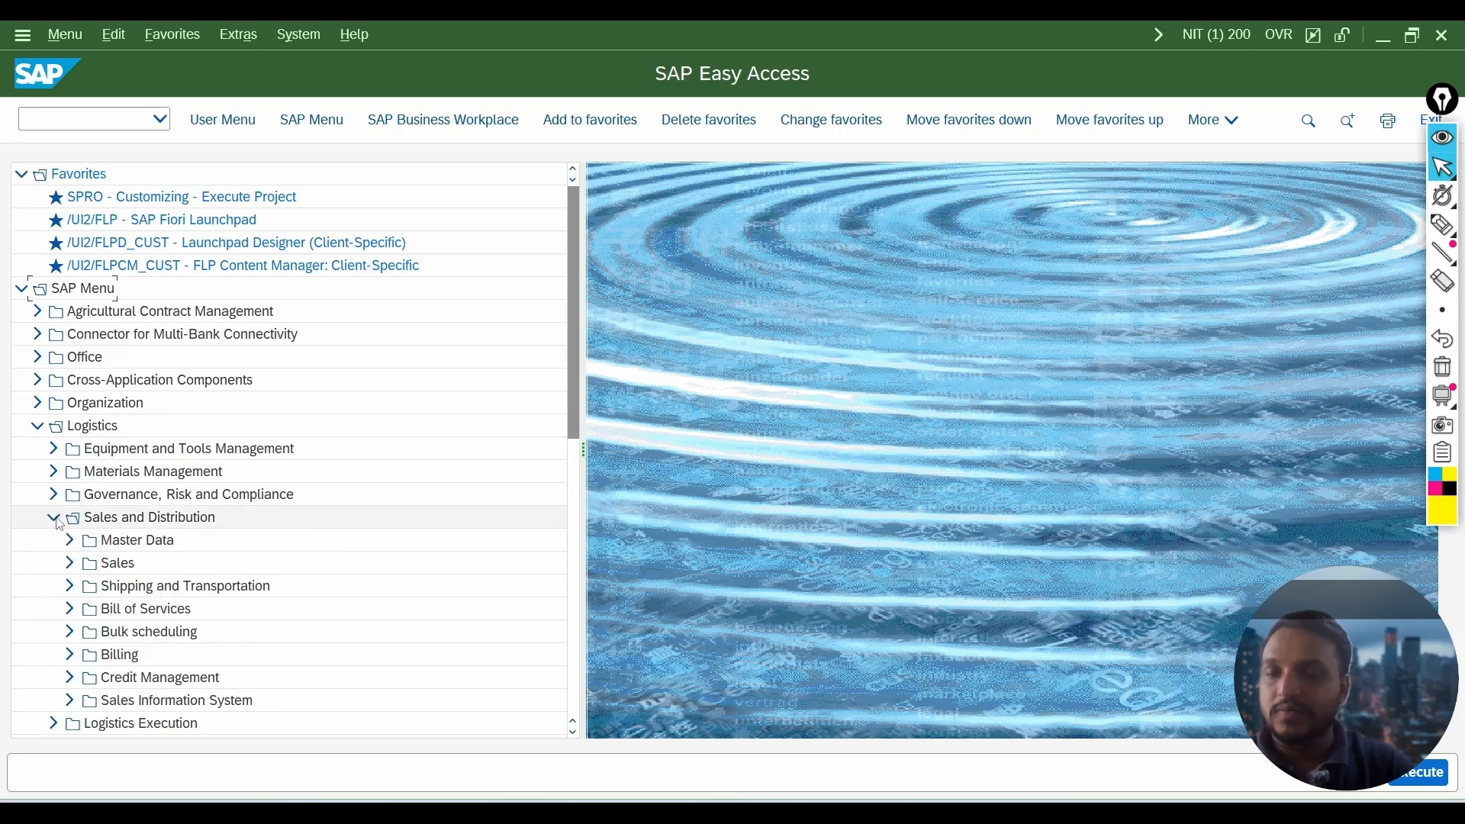
click(71, 566)
click(87, 633)
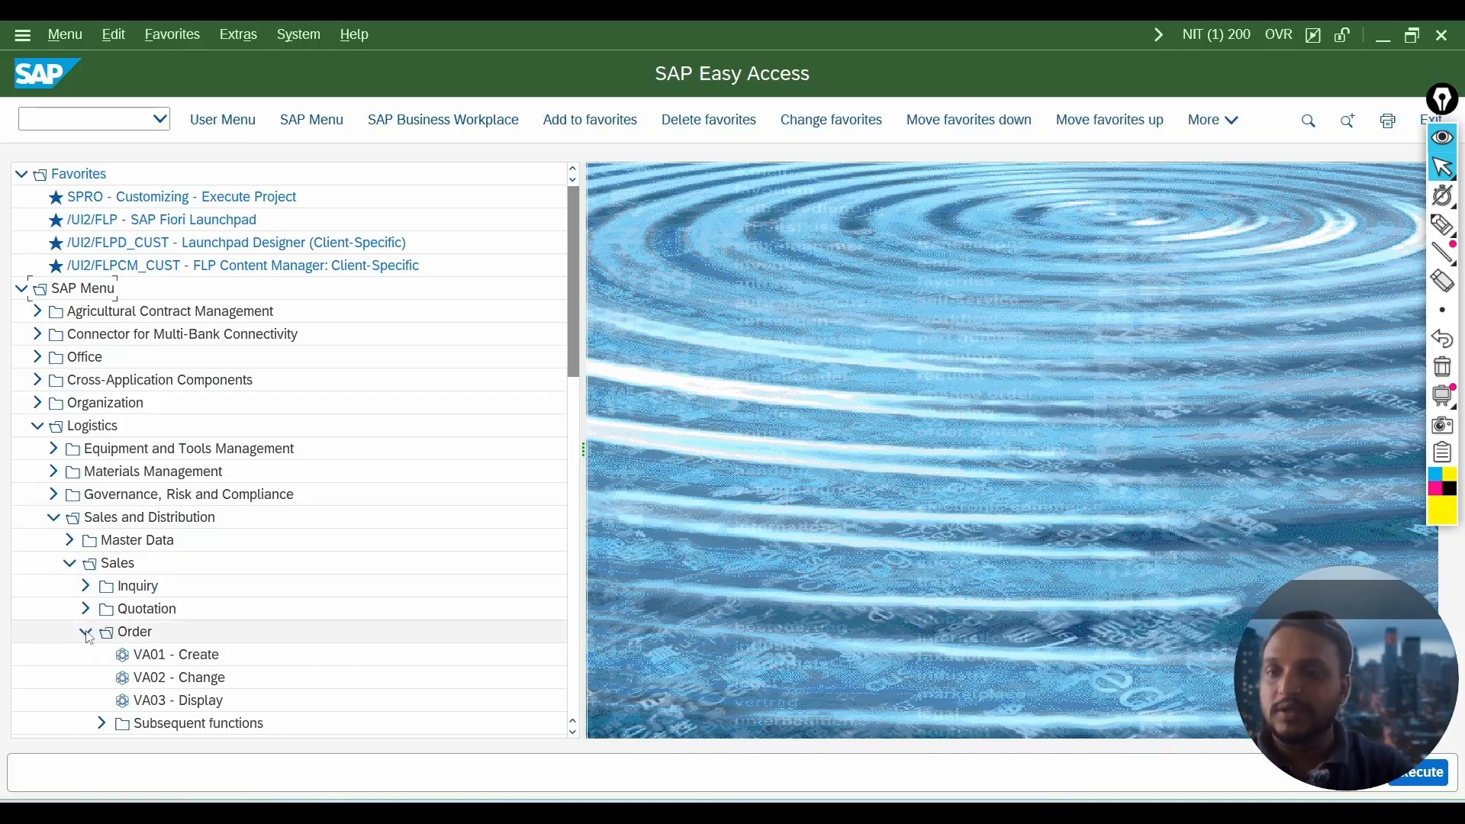
double_click(196, 660)
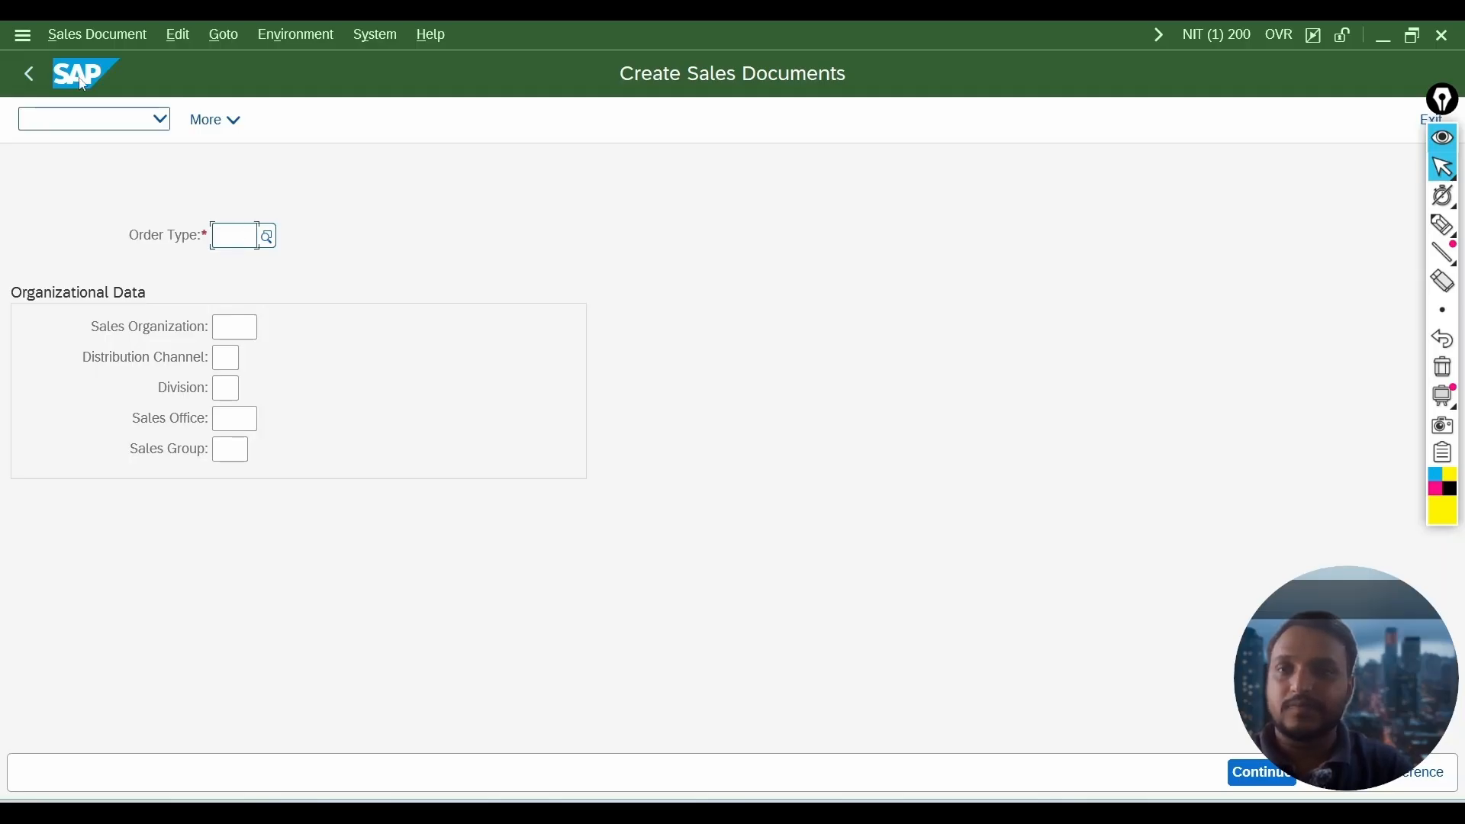
click(29, 74)
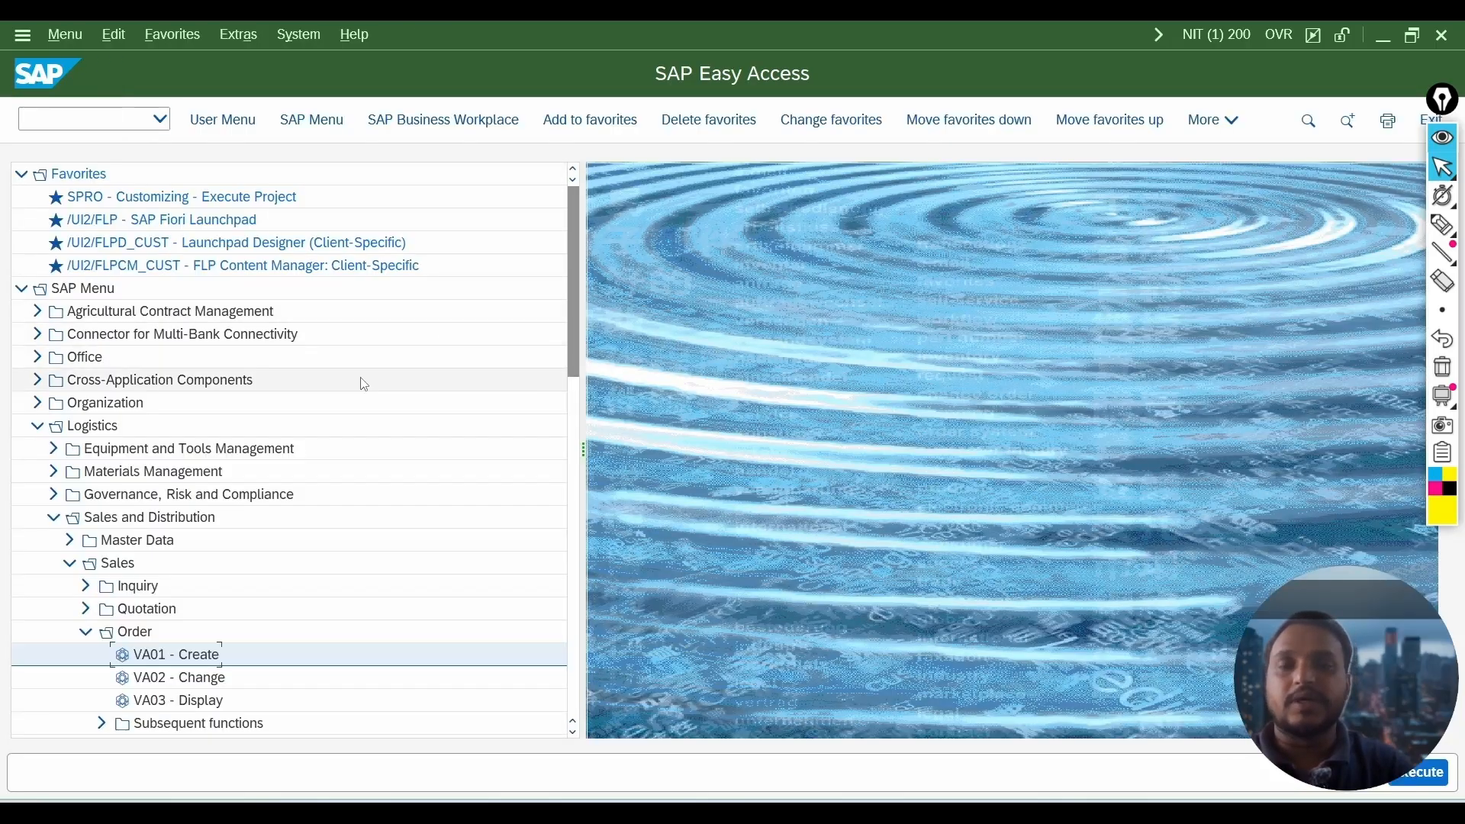
Turn off Display Technical Names in the SAP Easy Access settings.
scroll(467, 491, down, 1)
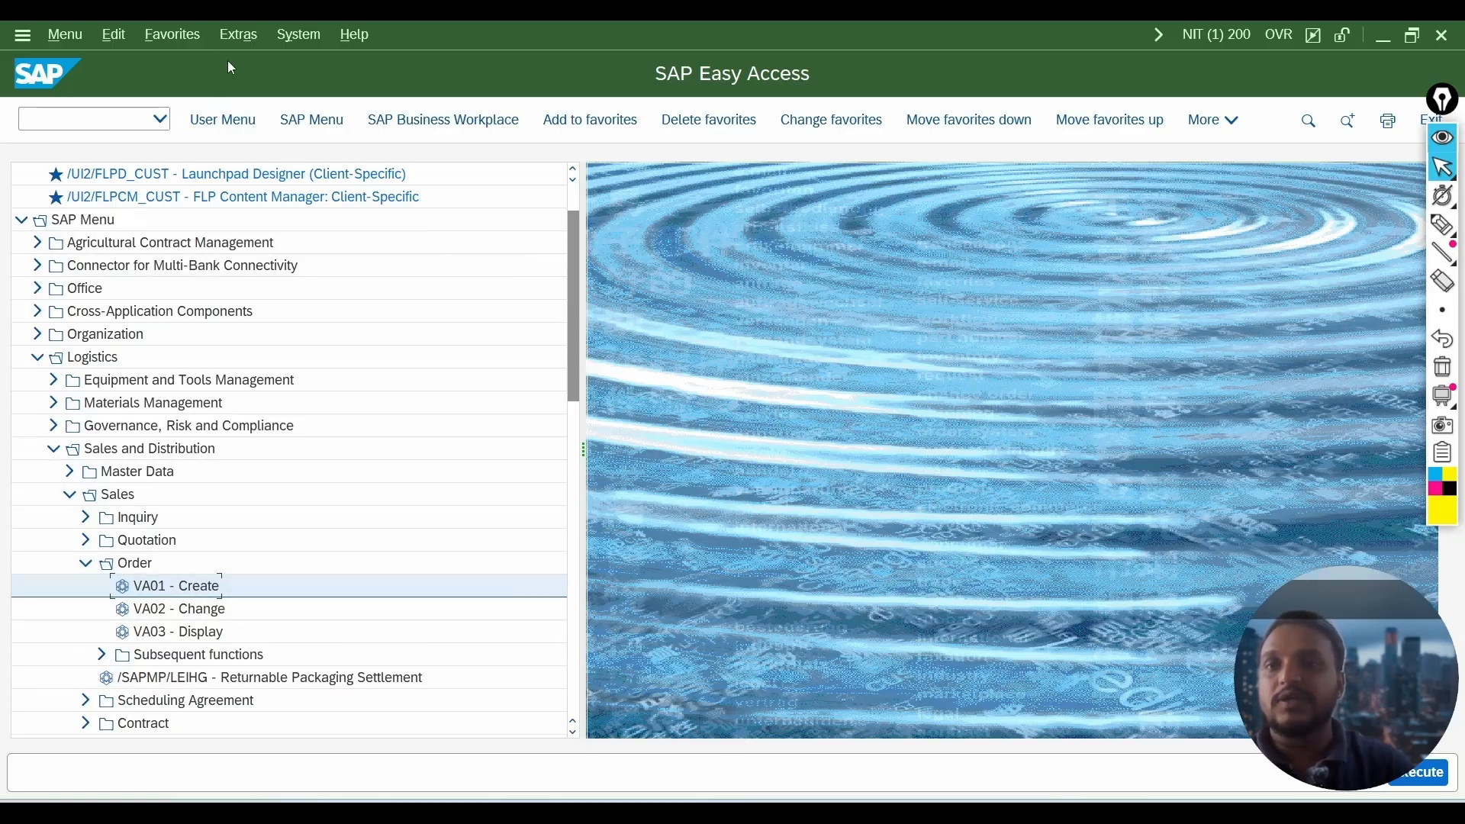
click(236, 36)
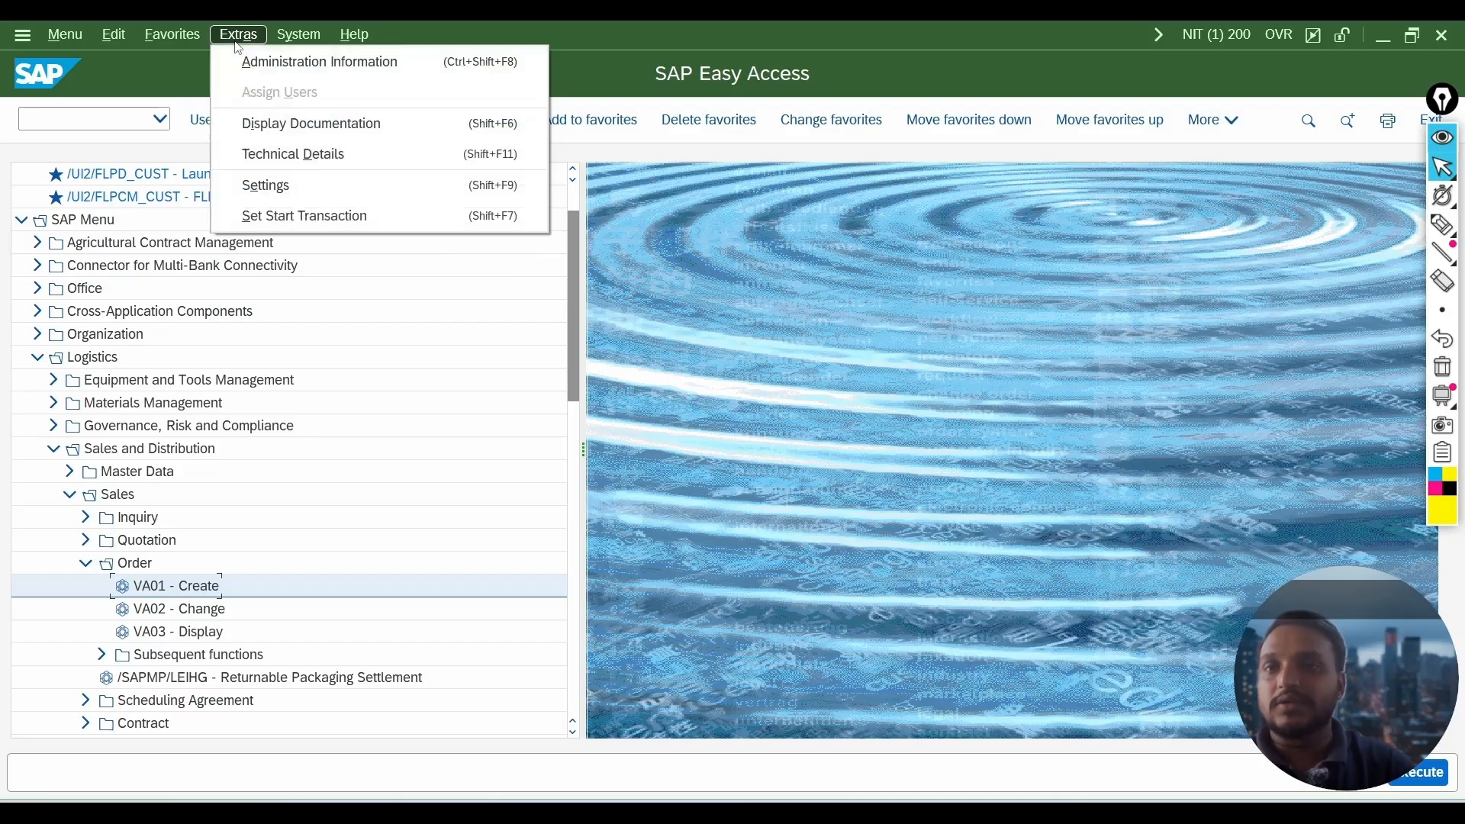
click(303, 200)
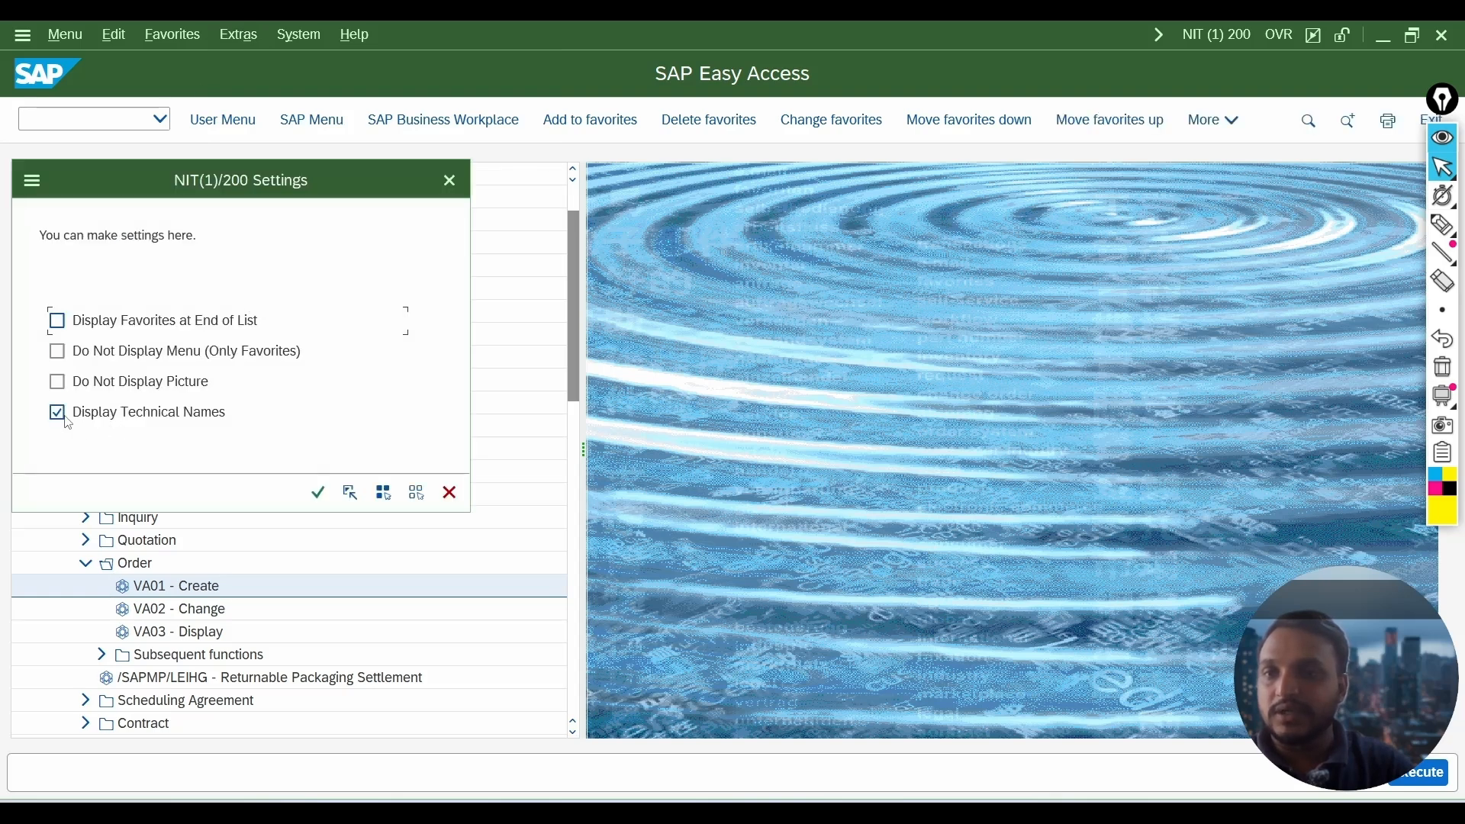
click(59, 414)
click(319, 494)
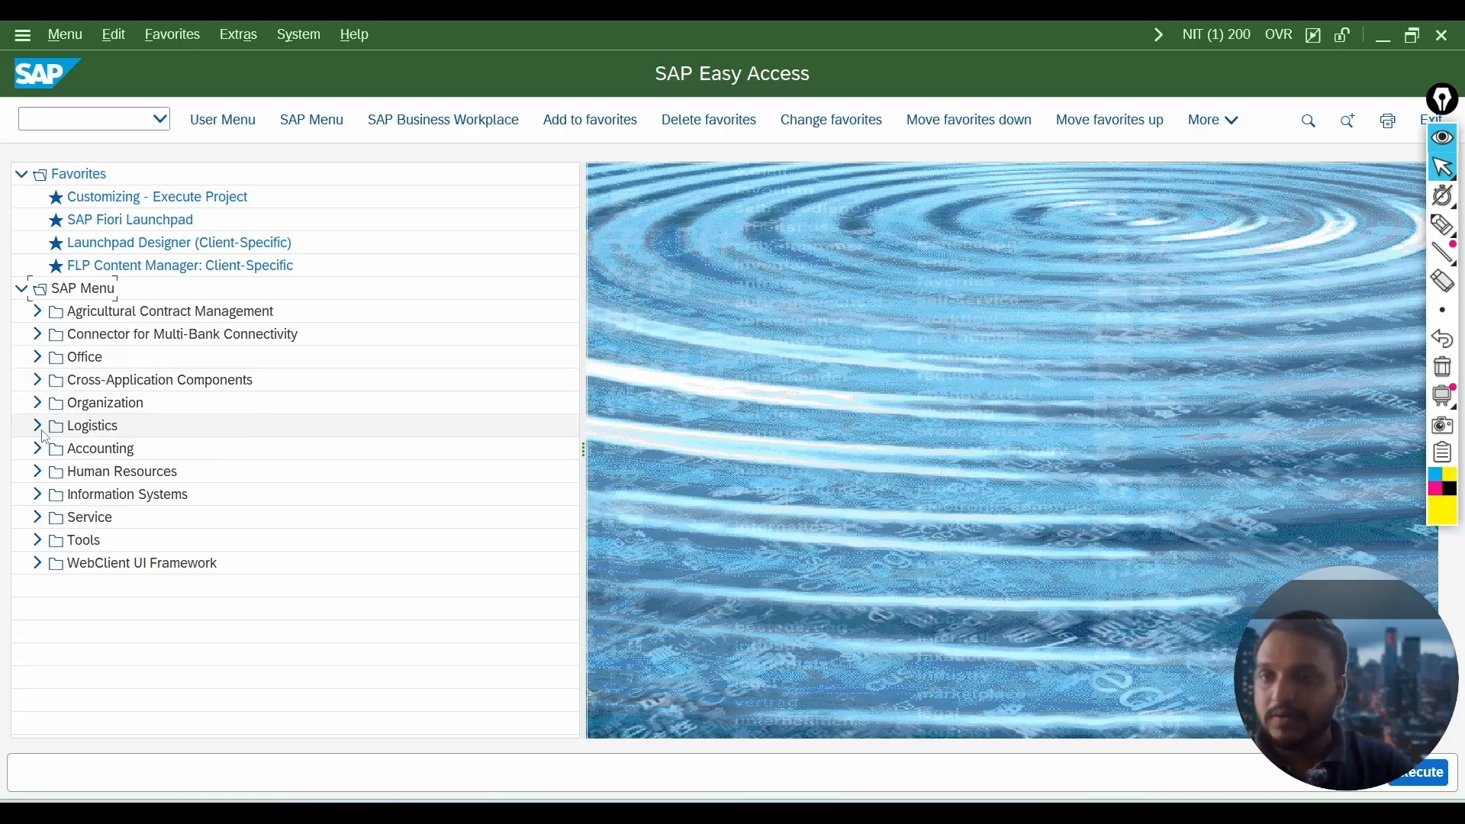
Expand the SAP menu down to Sales and Distribution, Sales, Order to check how its entries look without transaction codes.
click(52, 518)
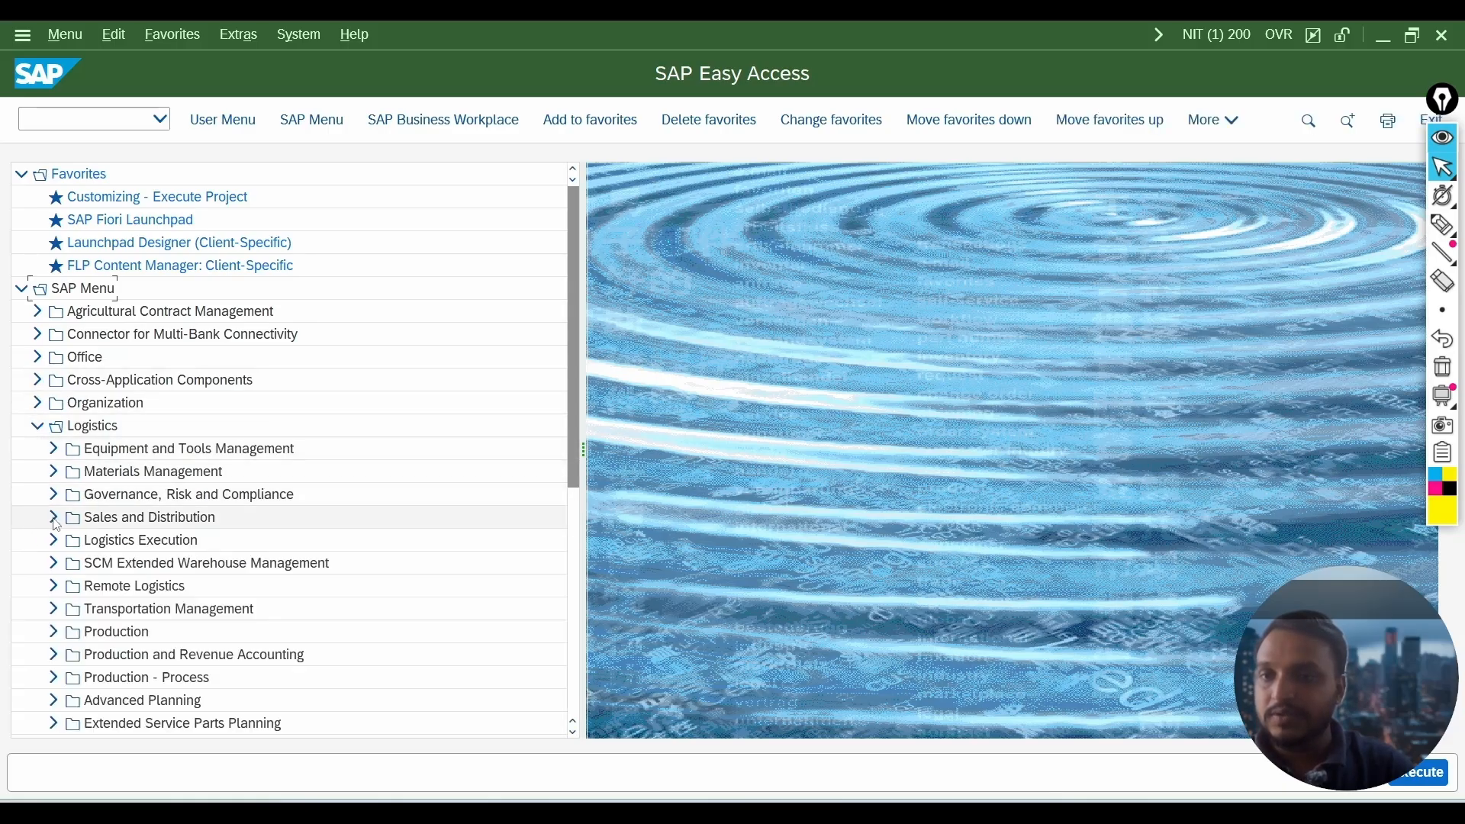
click(73, 566)
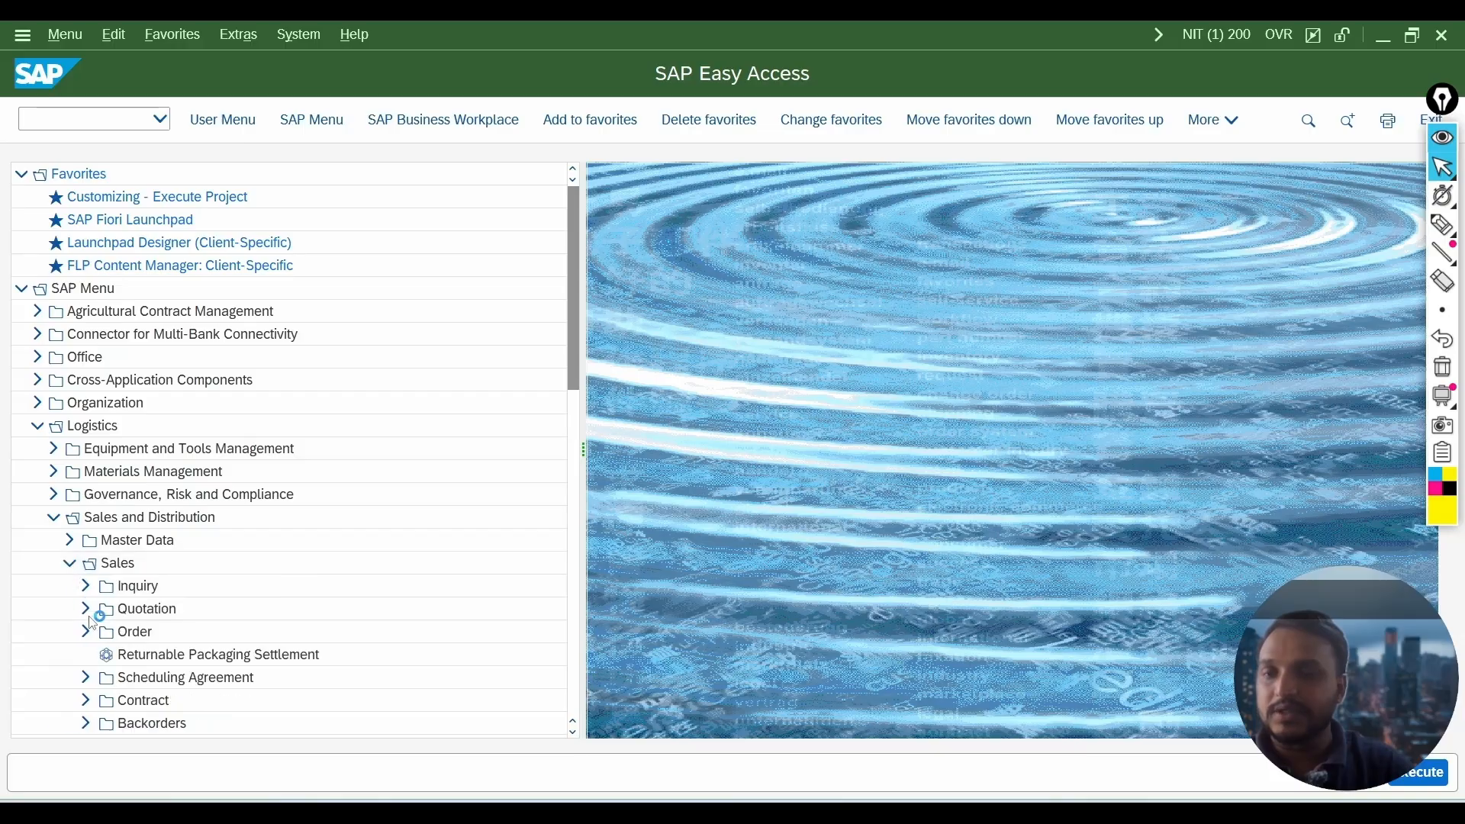
click(87, 633)
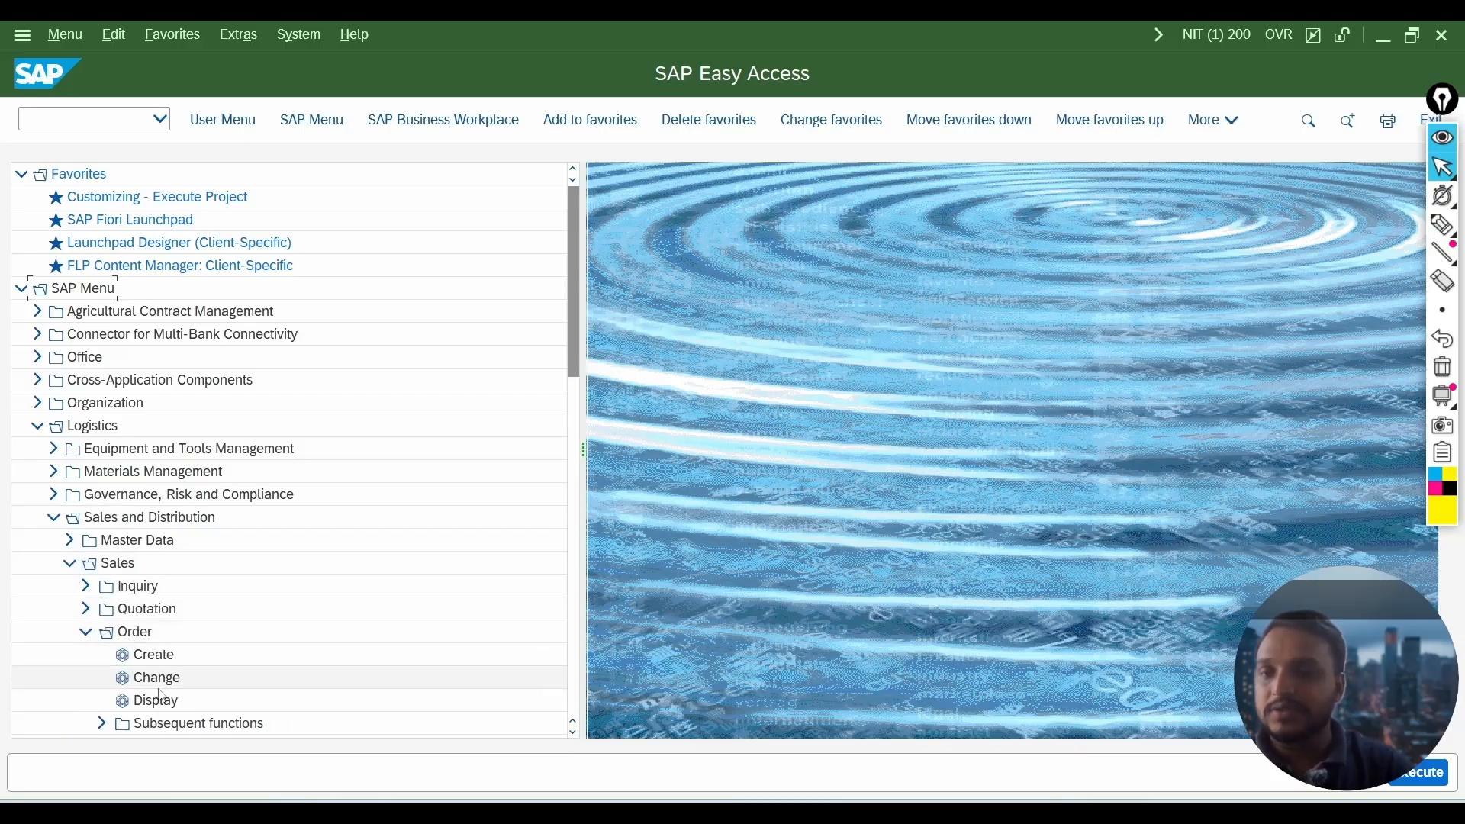
Turn Display Technical Names back on in the SAP Easy Access settings.
click(238, 34)
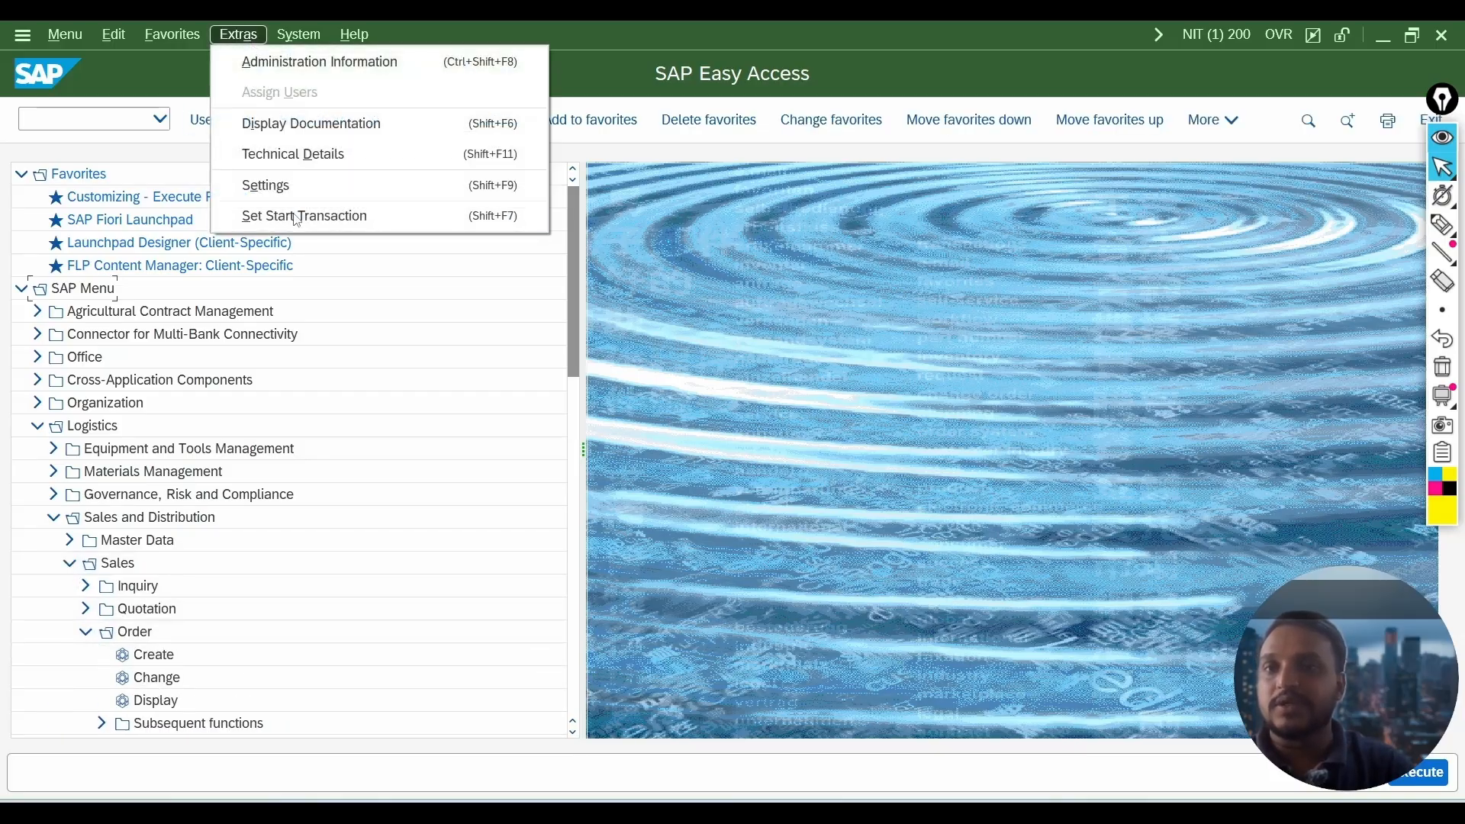
click(263, 183)
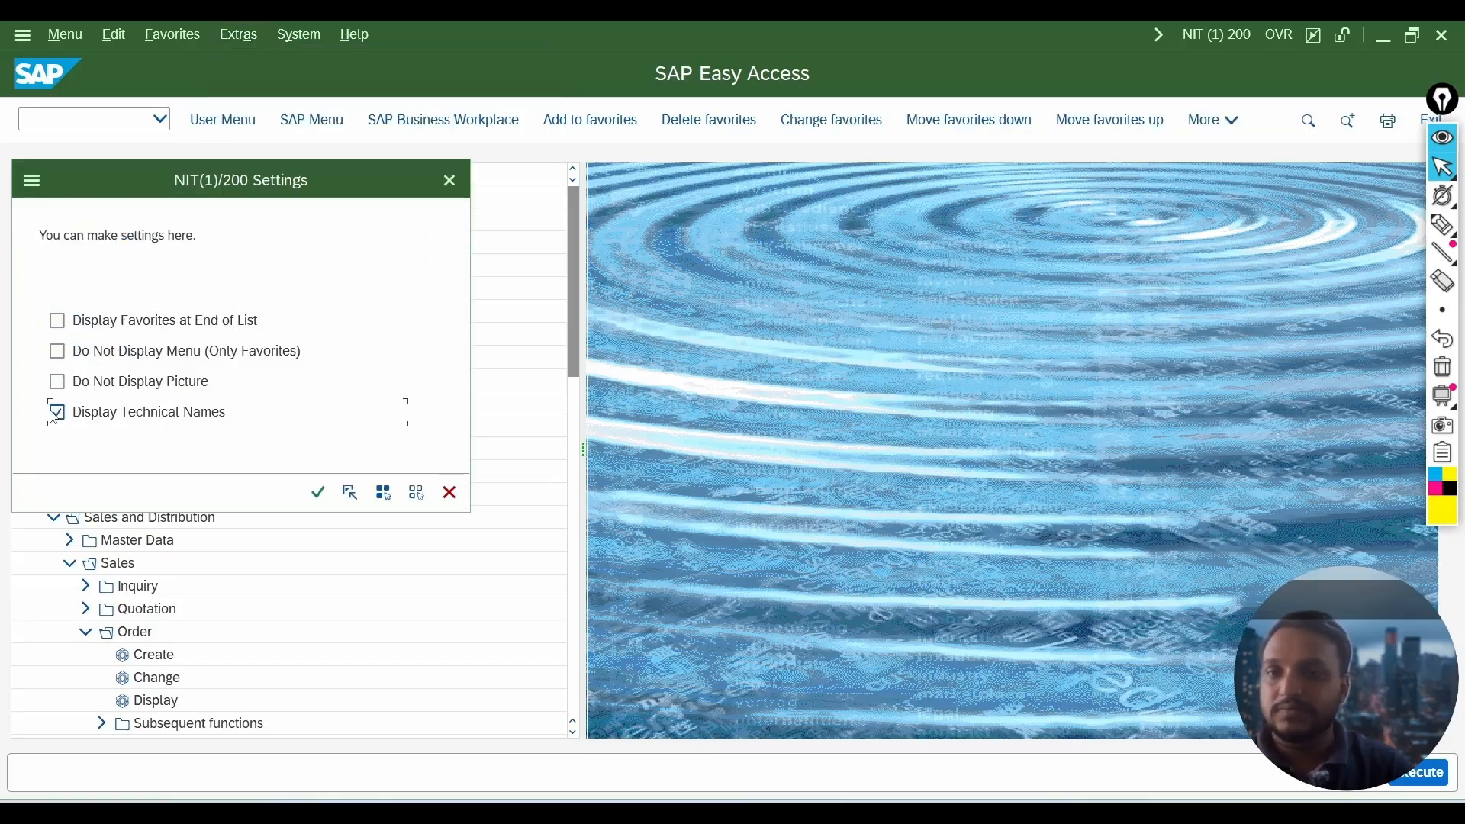
click(57, 412)
click(319, 493)
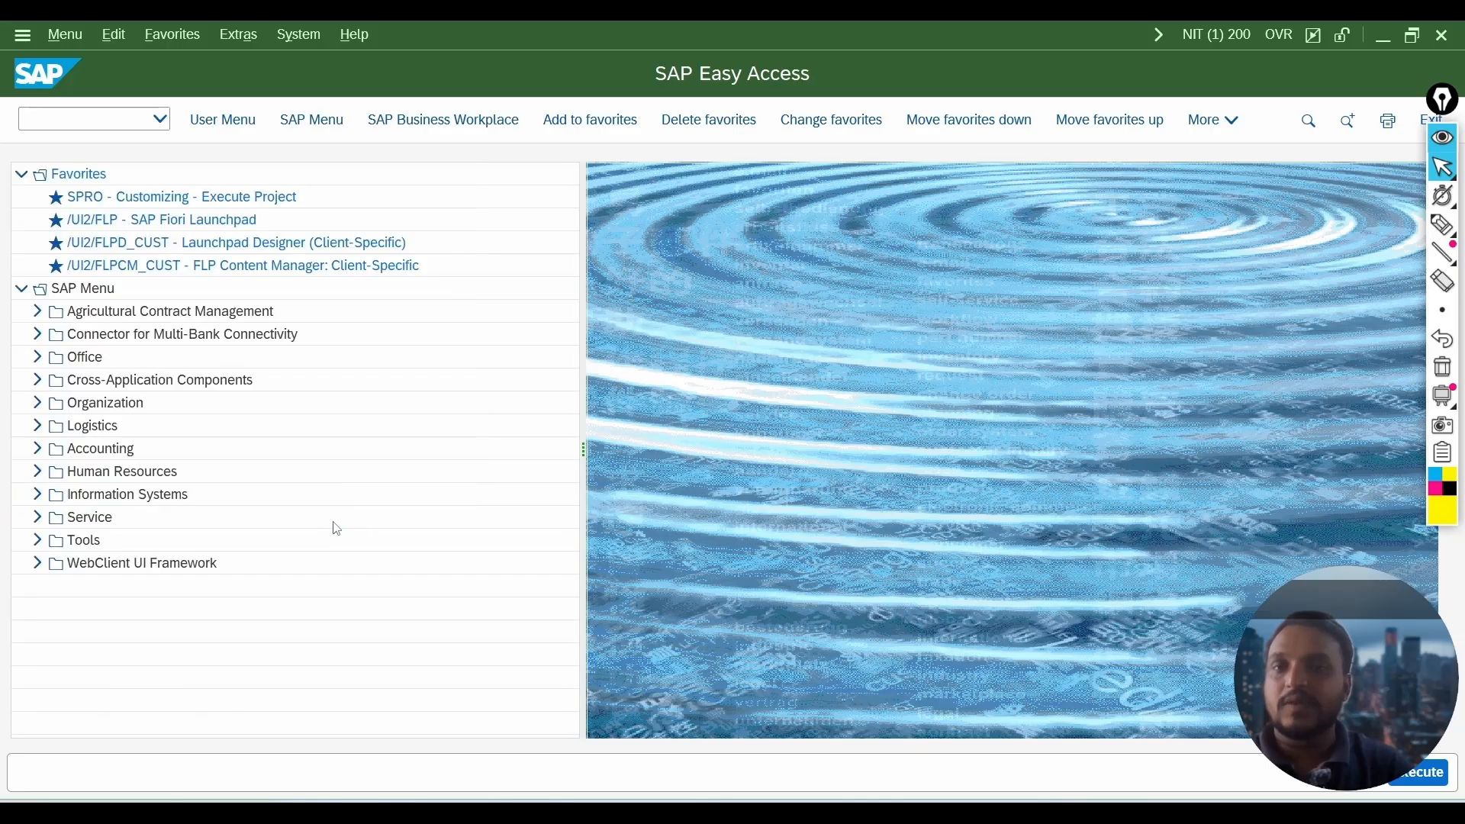
Expand Logistics, Sales and Distribution, Sales and Order again to view the transaction codes, and display the user menu.
click(35, 426)
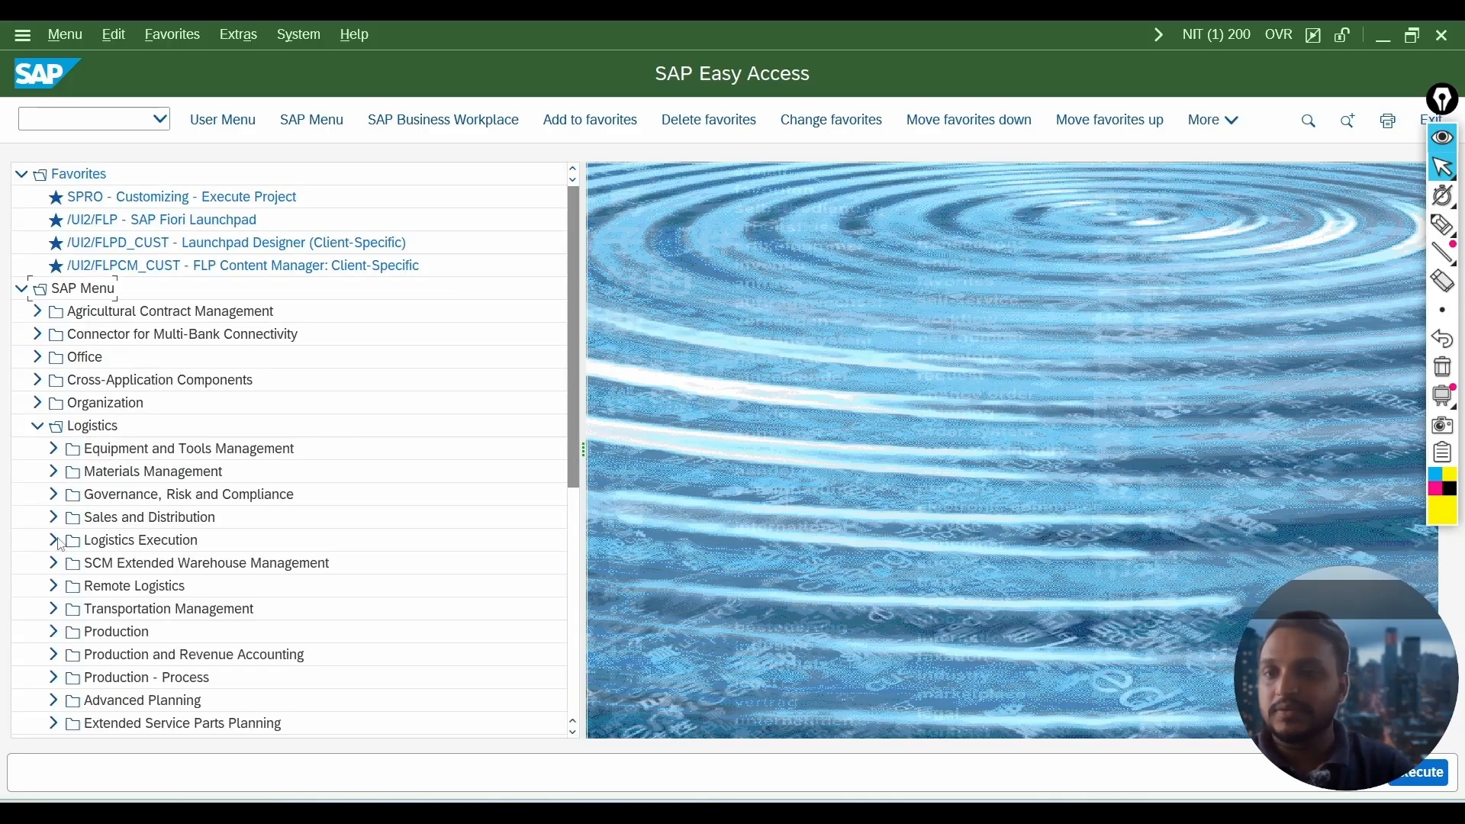
click(52, 518)
click(69, 563)
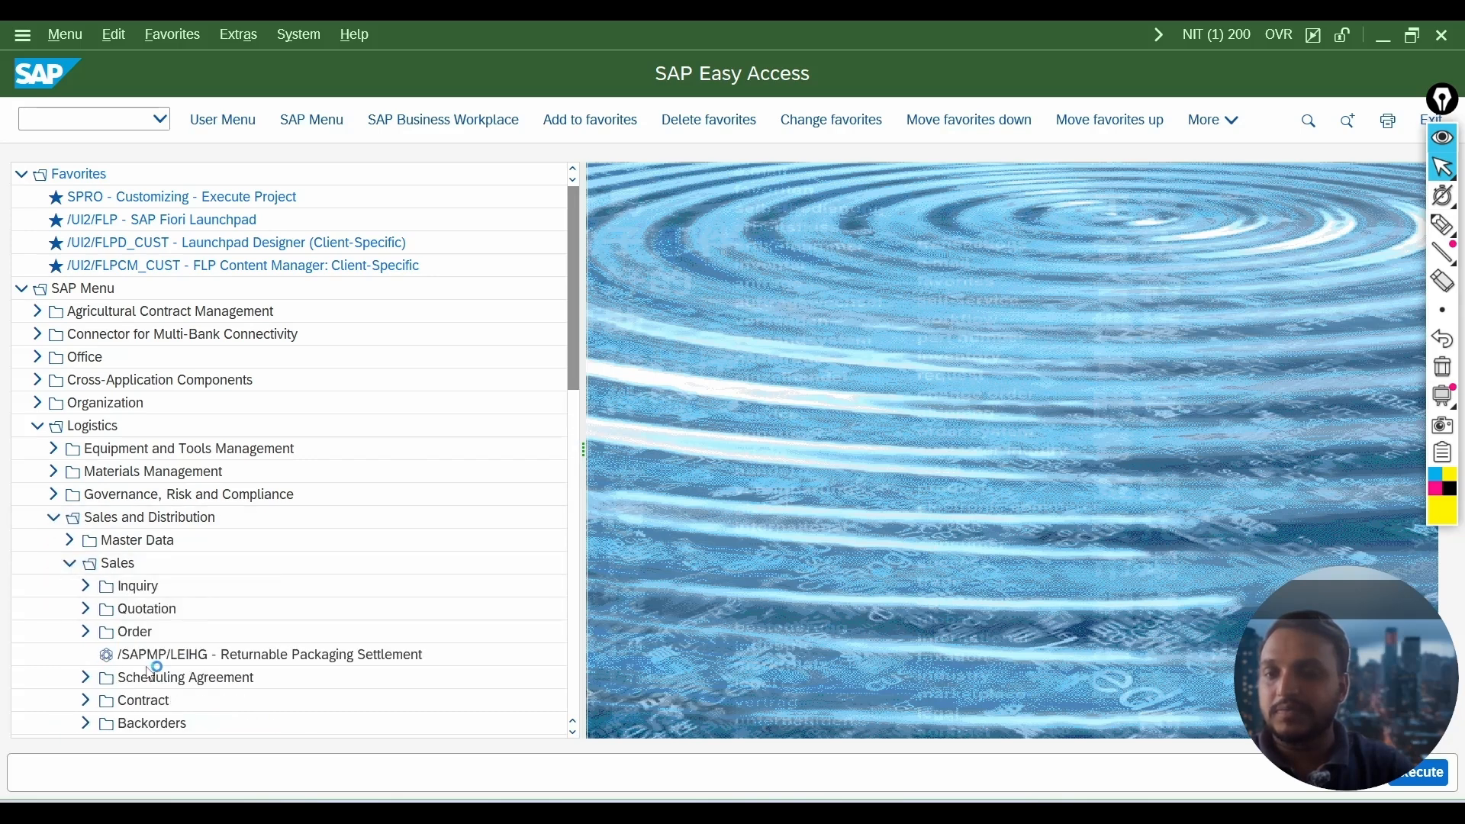
click(85, 632)
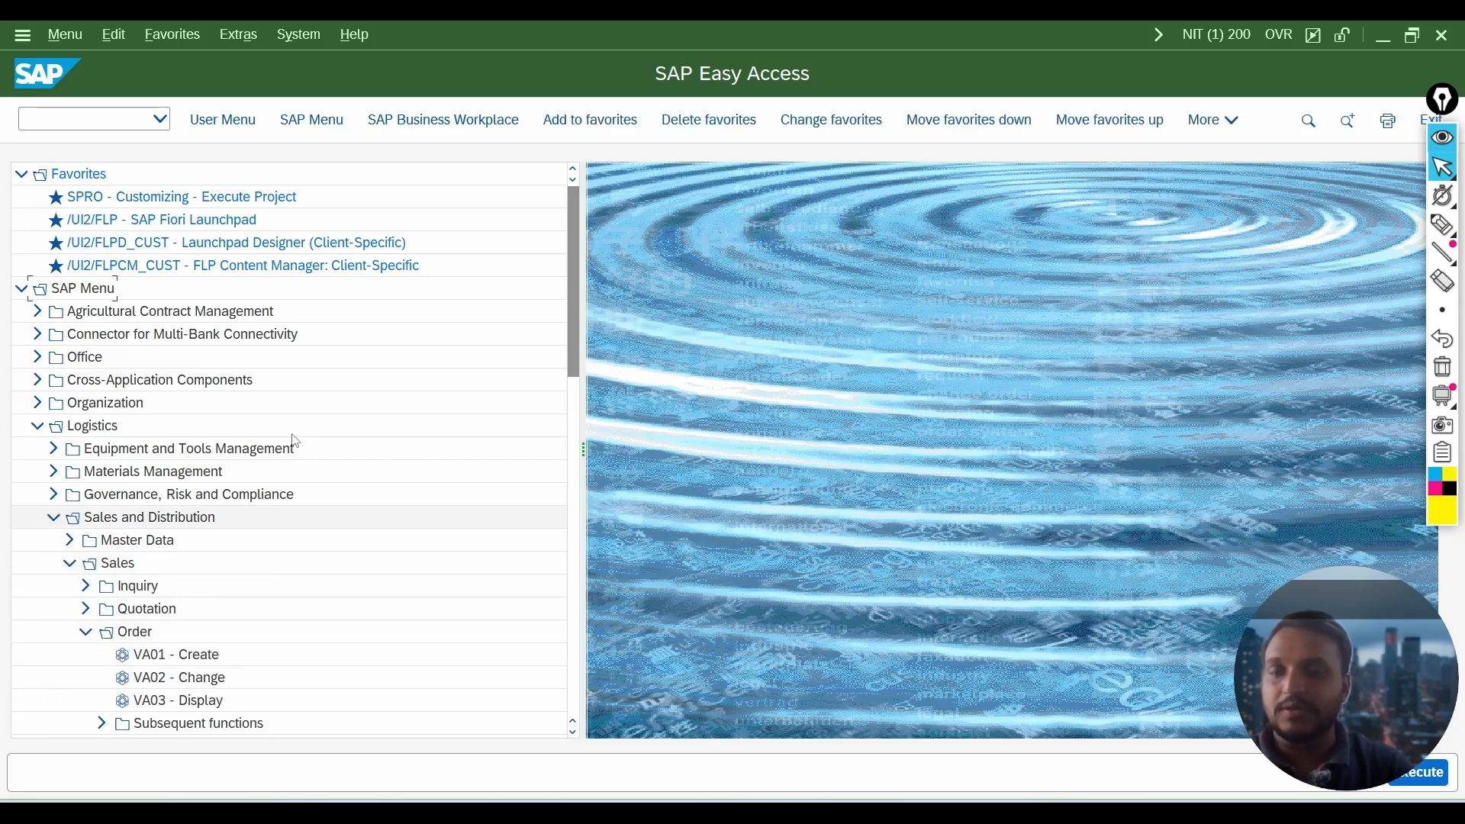
scroll(296, 441, down, 1)
scroll(295, 441, down, 1)
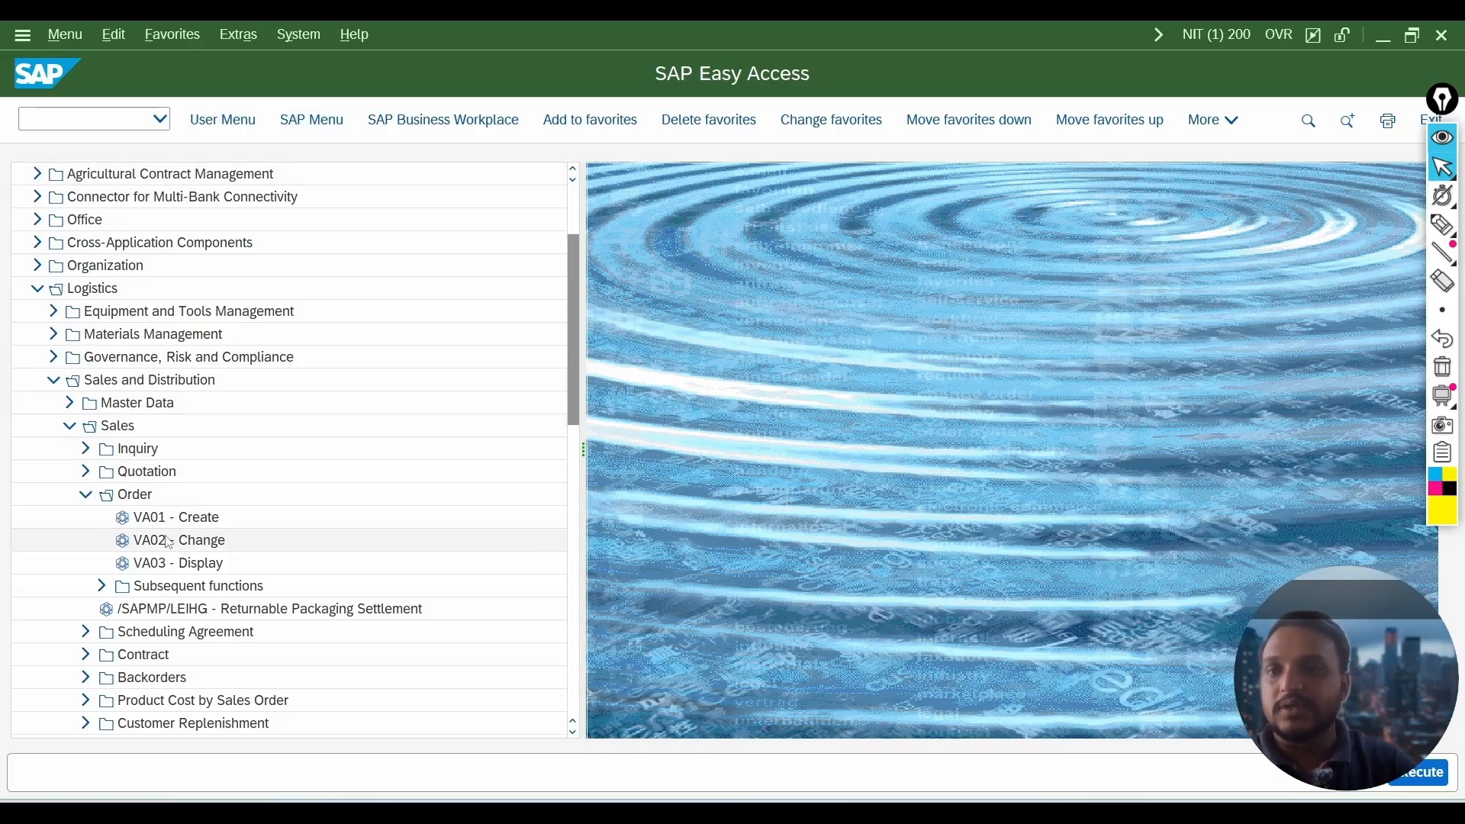
click(315, 124)
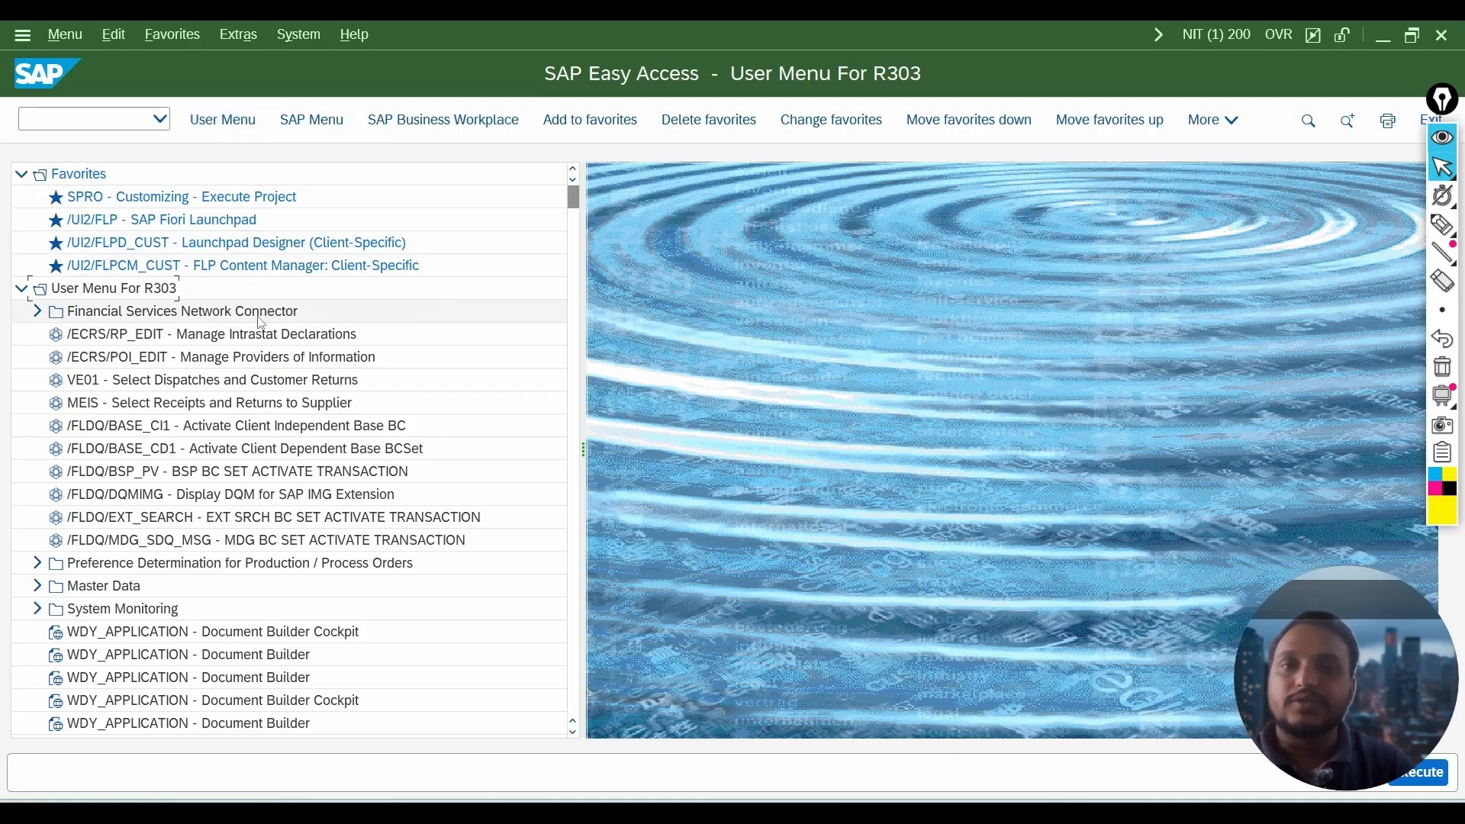
Insert transaction VA01 into the Favorites folder and open it from there.
click(81, 176)
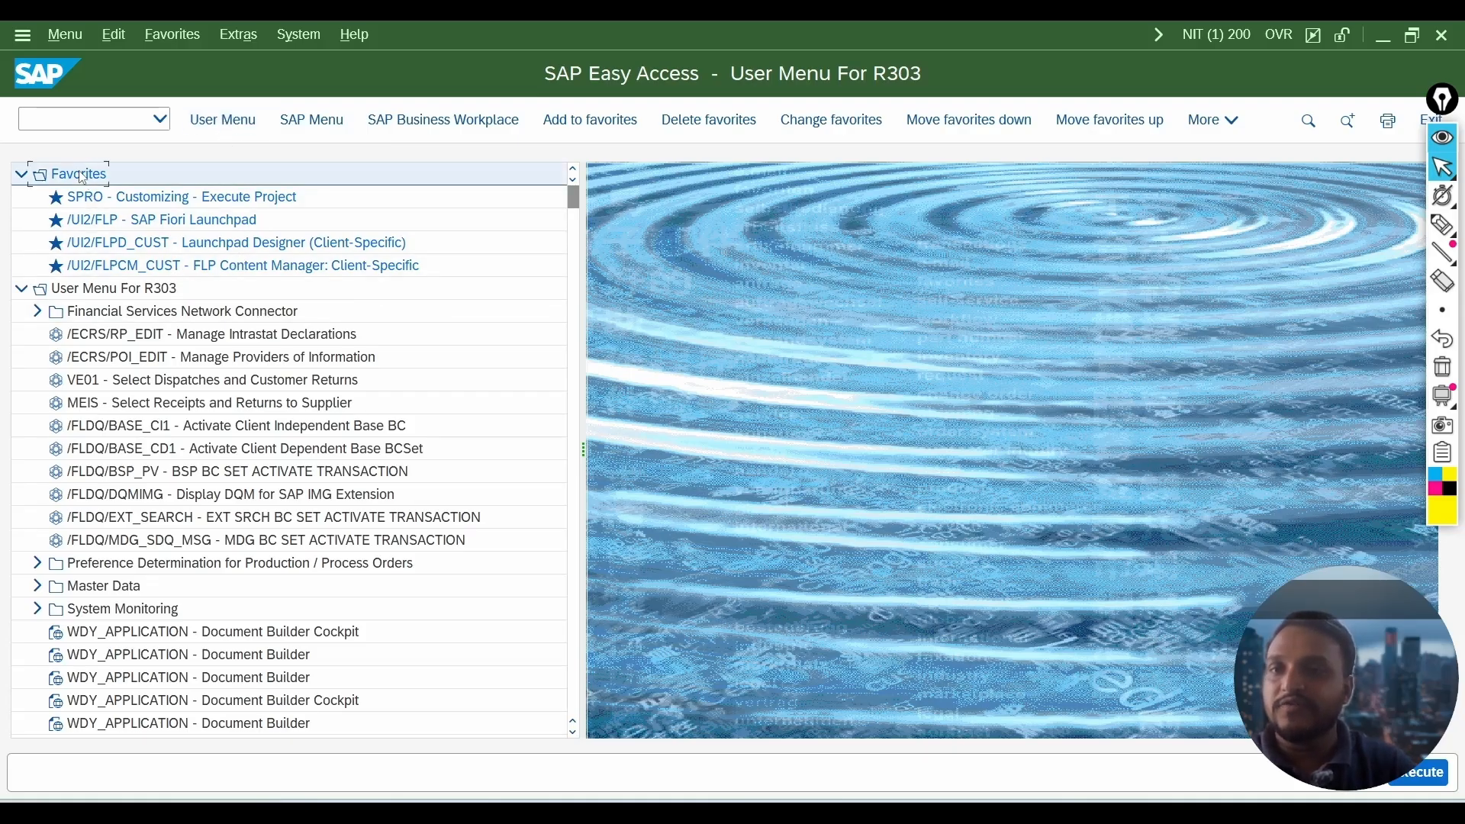
right_click(81, 177)
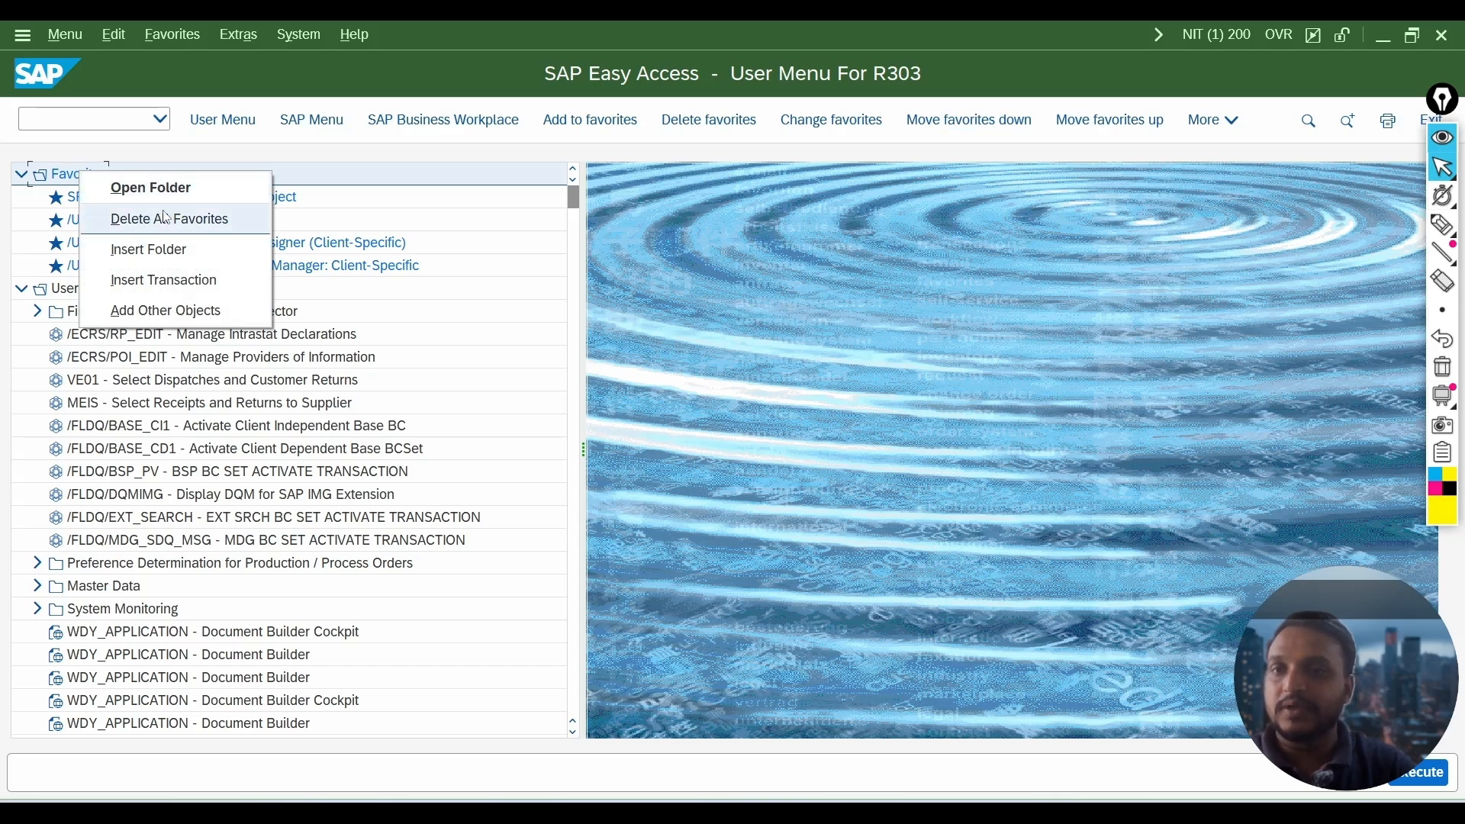
click(168, 280)
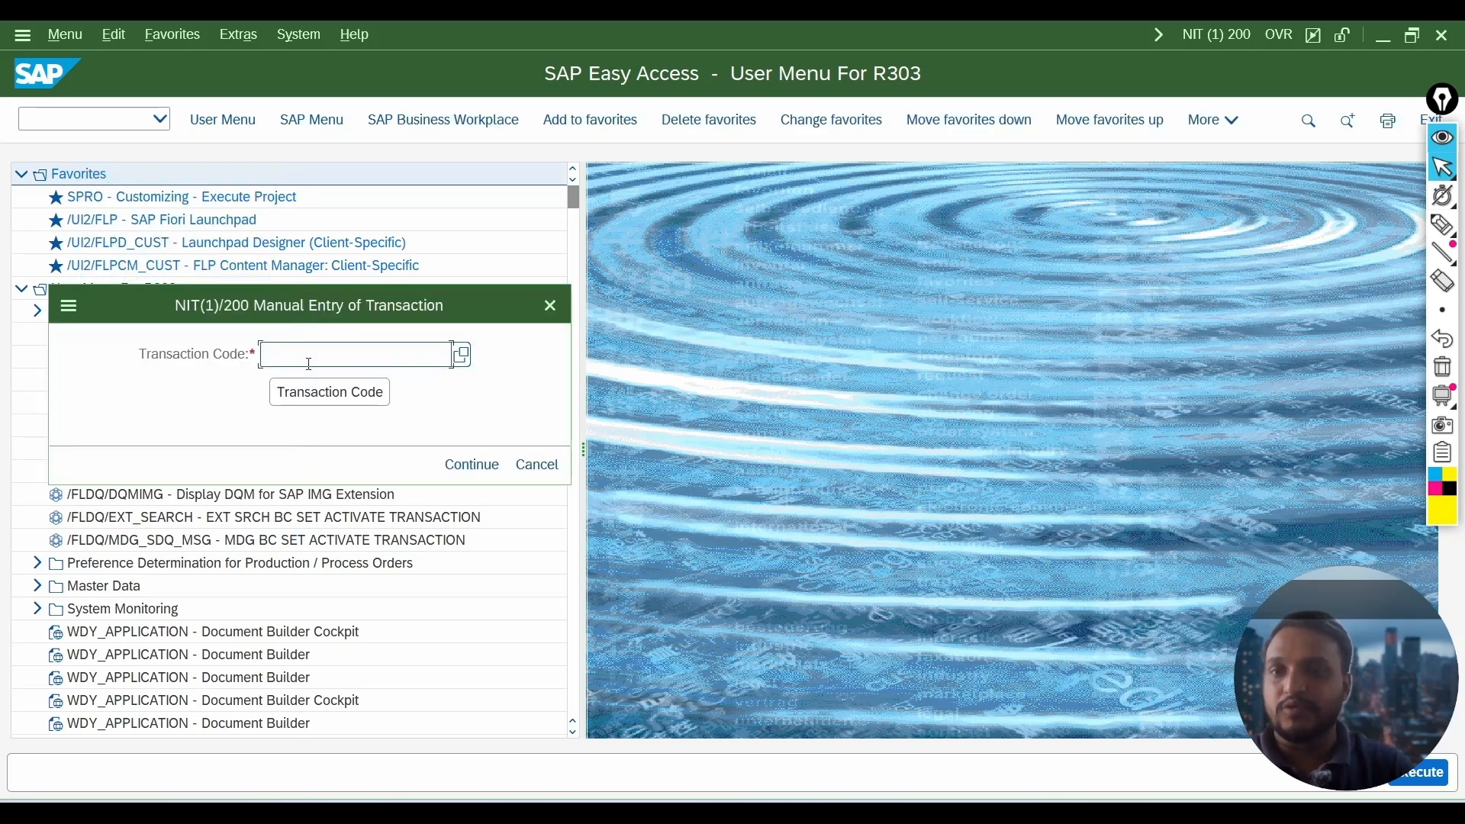
key(Caps_Lock)
text(VA0)
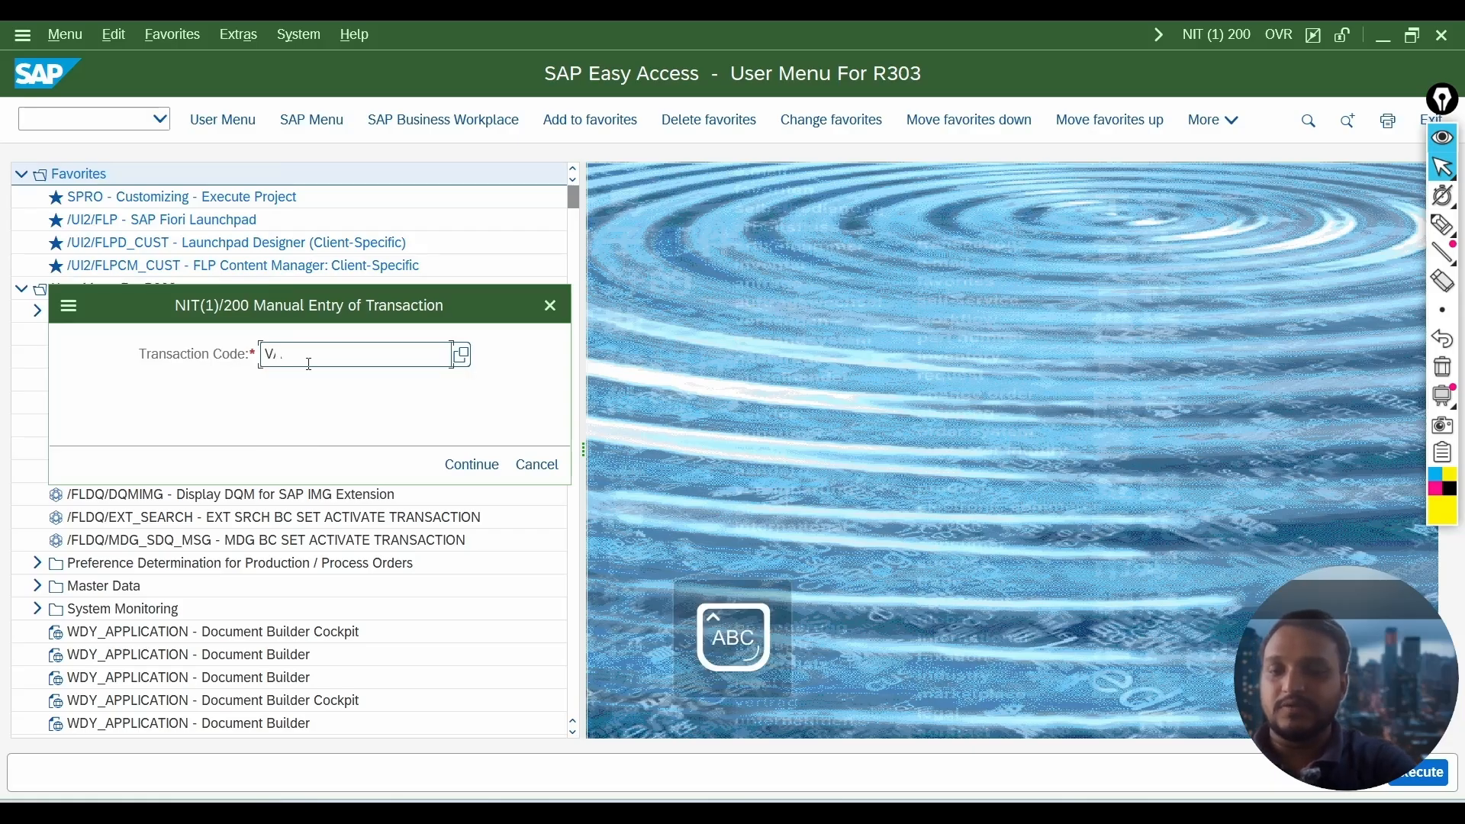
text(1)
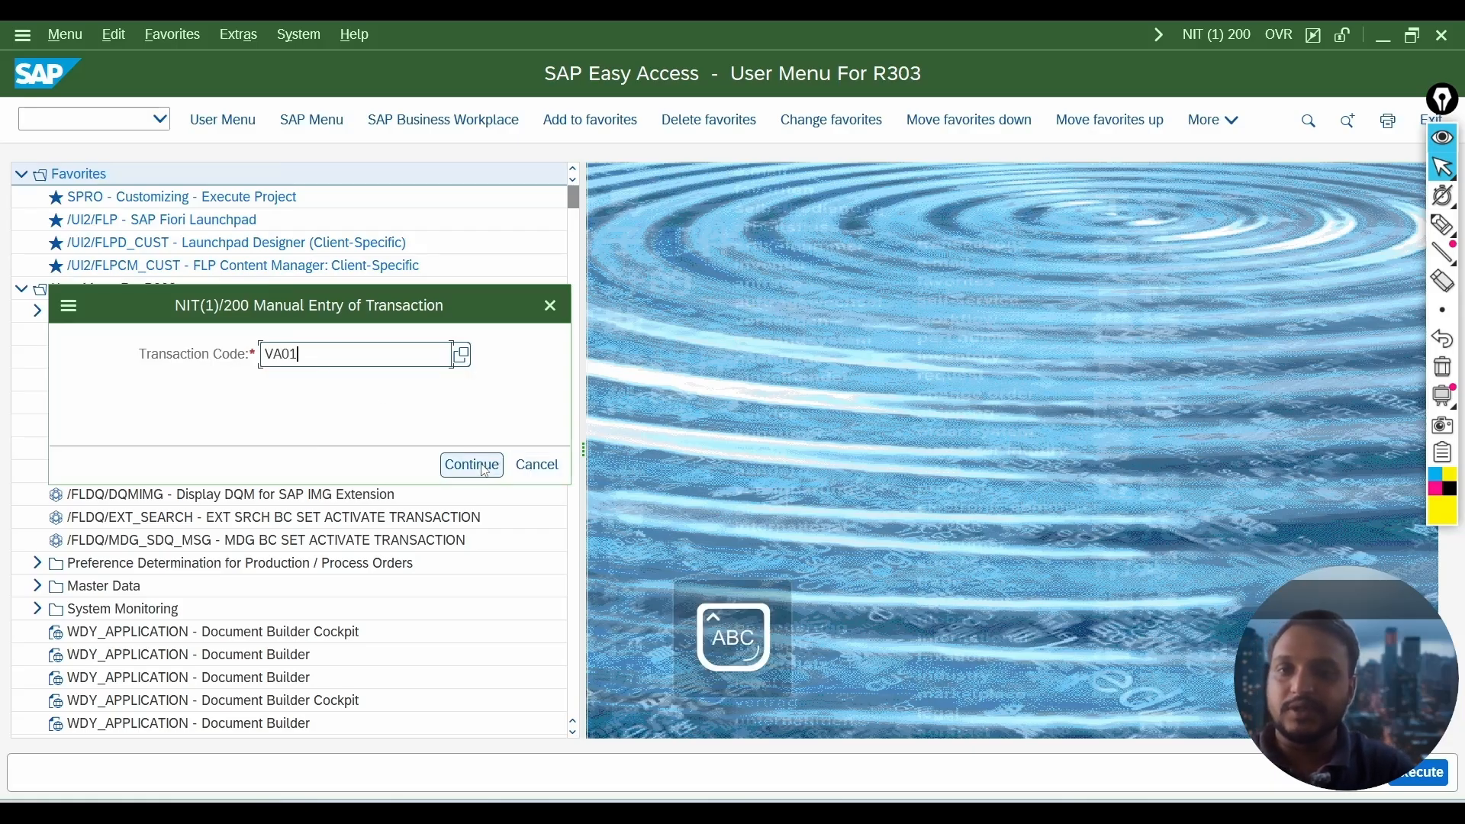
click(471, 465)
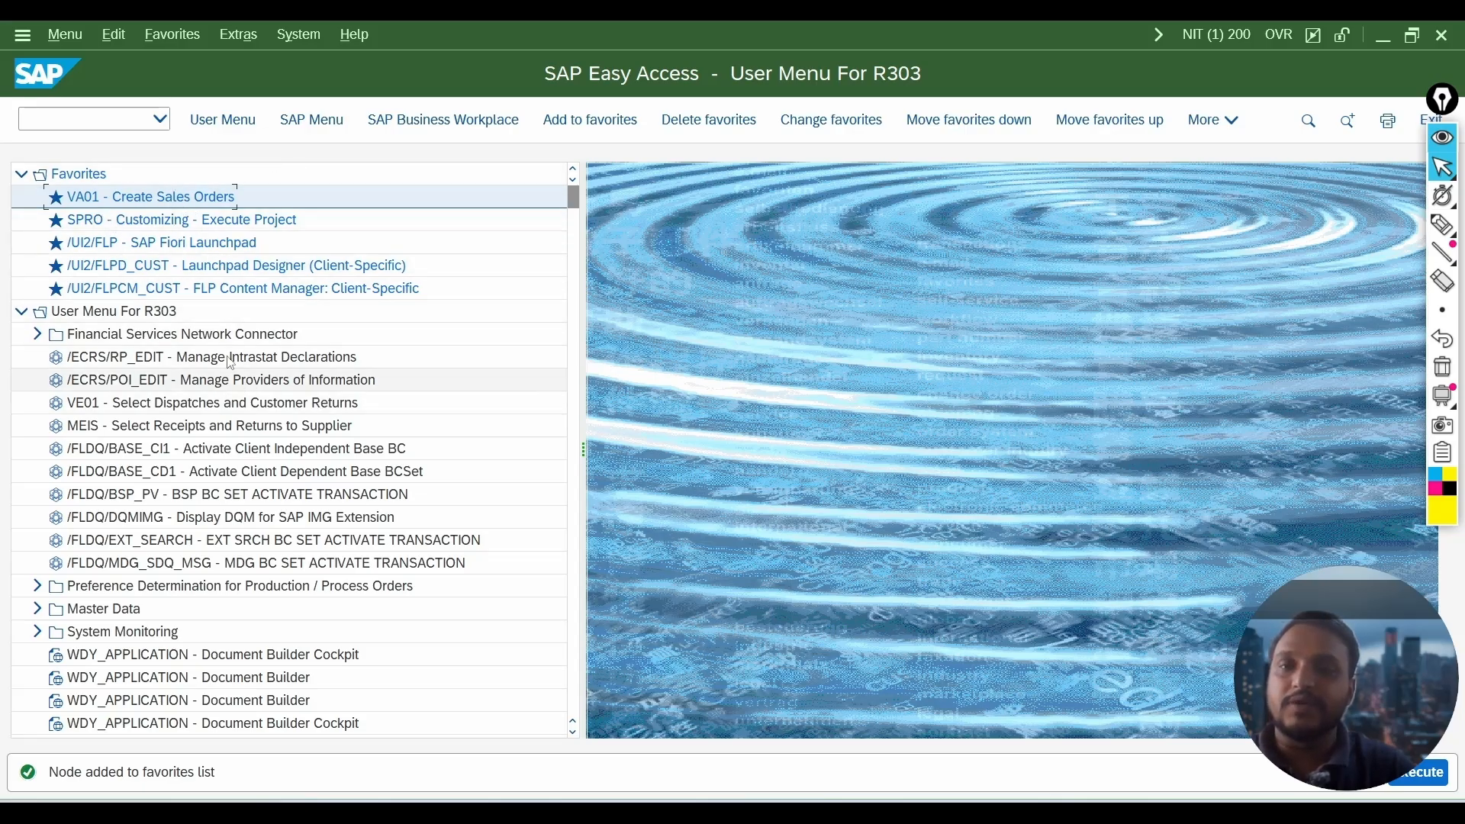
double_click(145, 196)
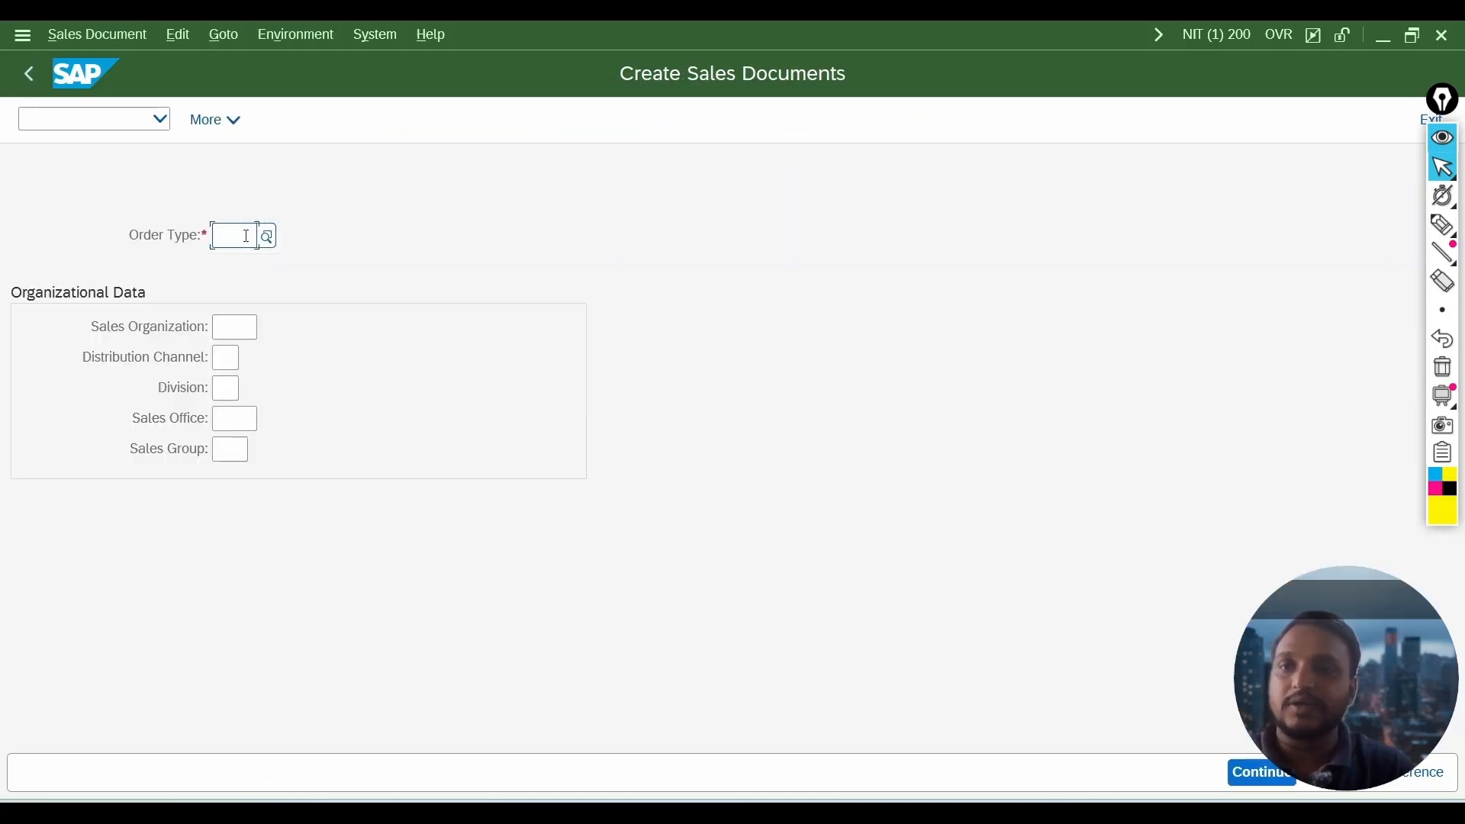
Return from VA01 to SAP Easy Access and view the context options of the VA01 favorite and the Favorites folder.
click(30, 74)
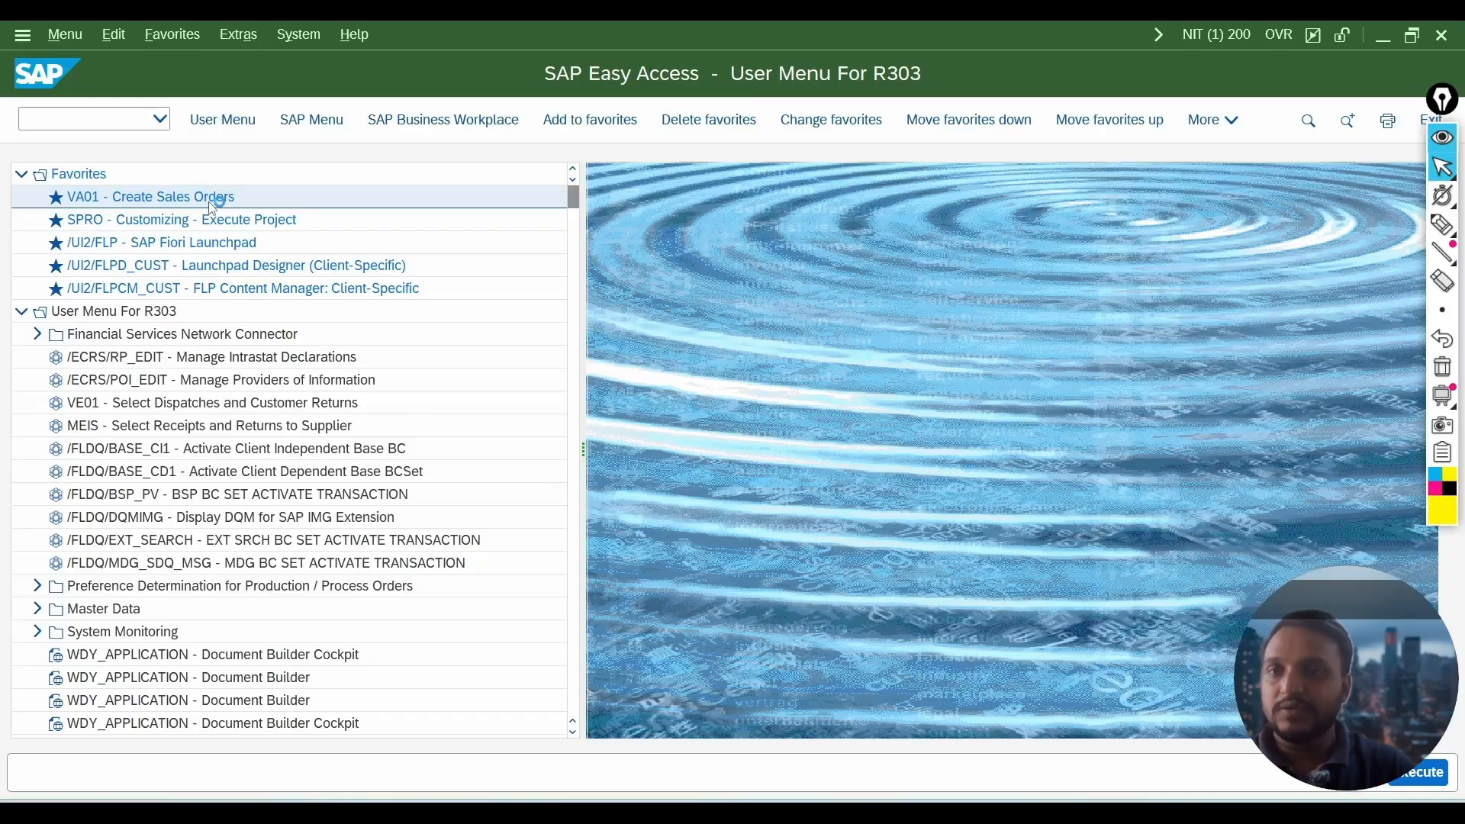
right_click(211, 203)
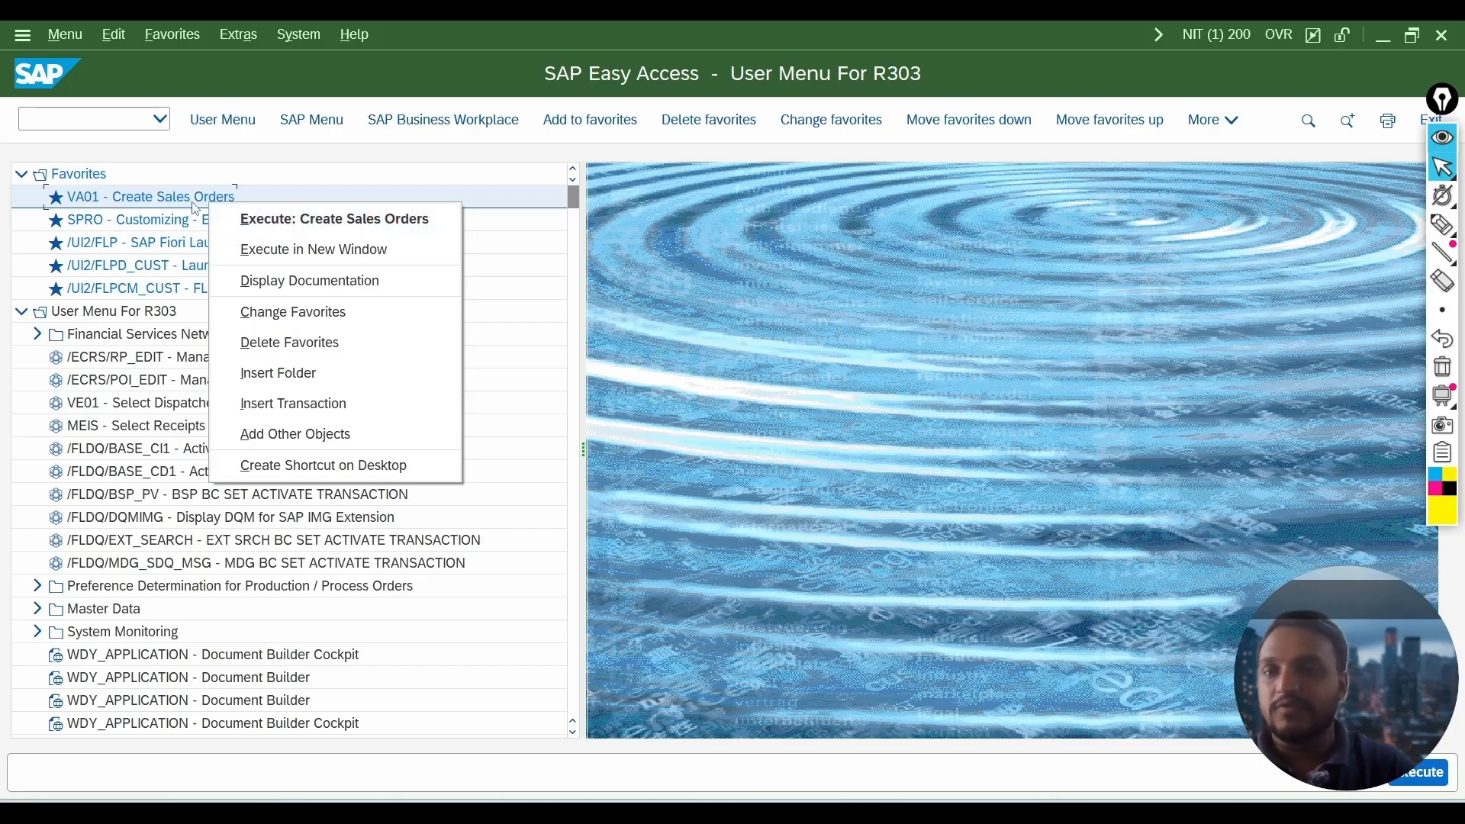
click(496, 368)
click(354, 356)
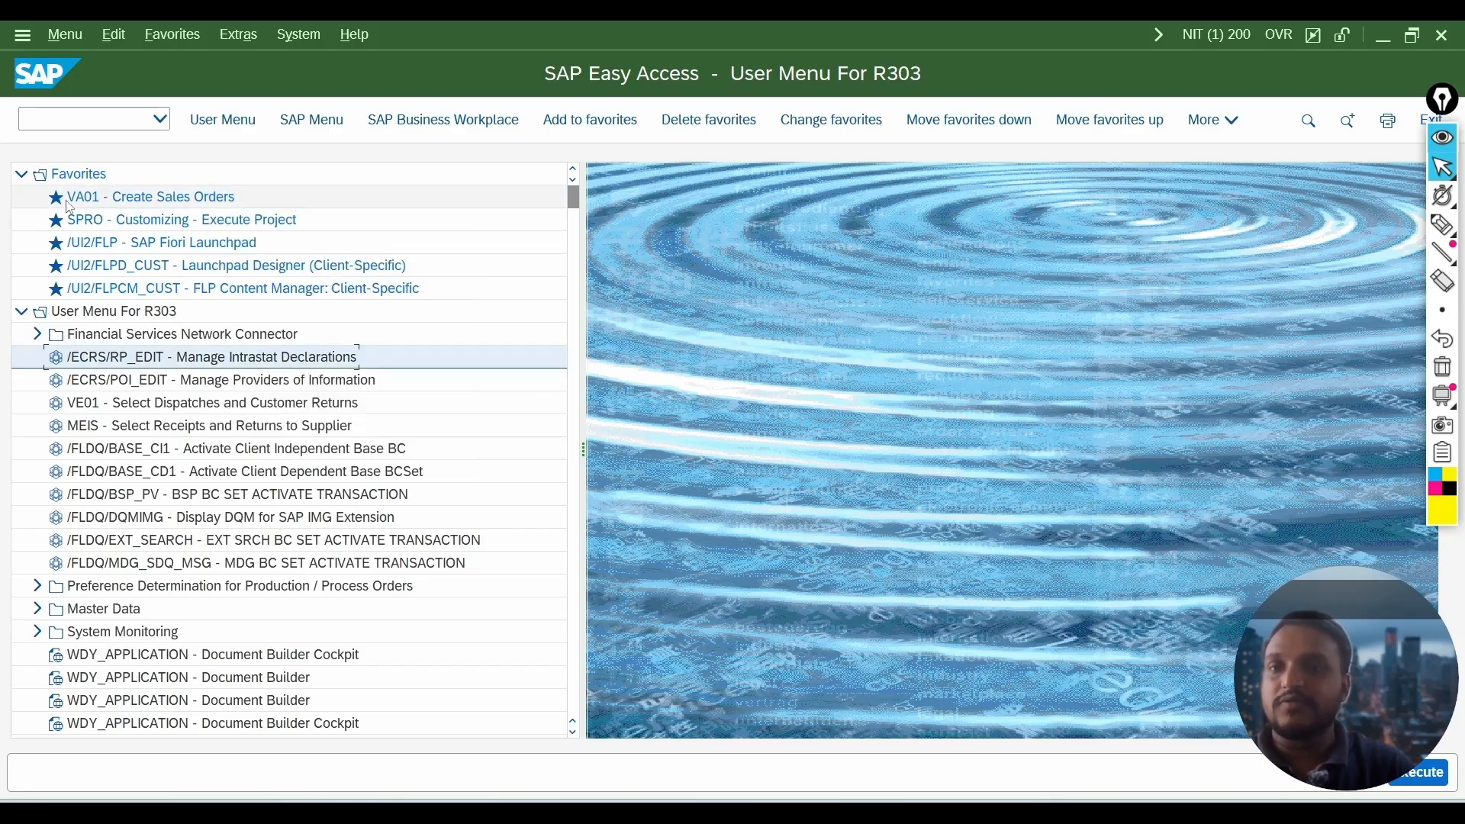
click(128, 206)
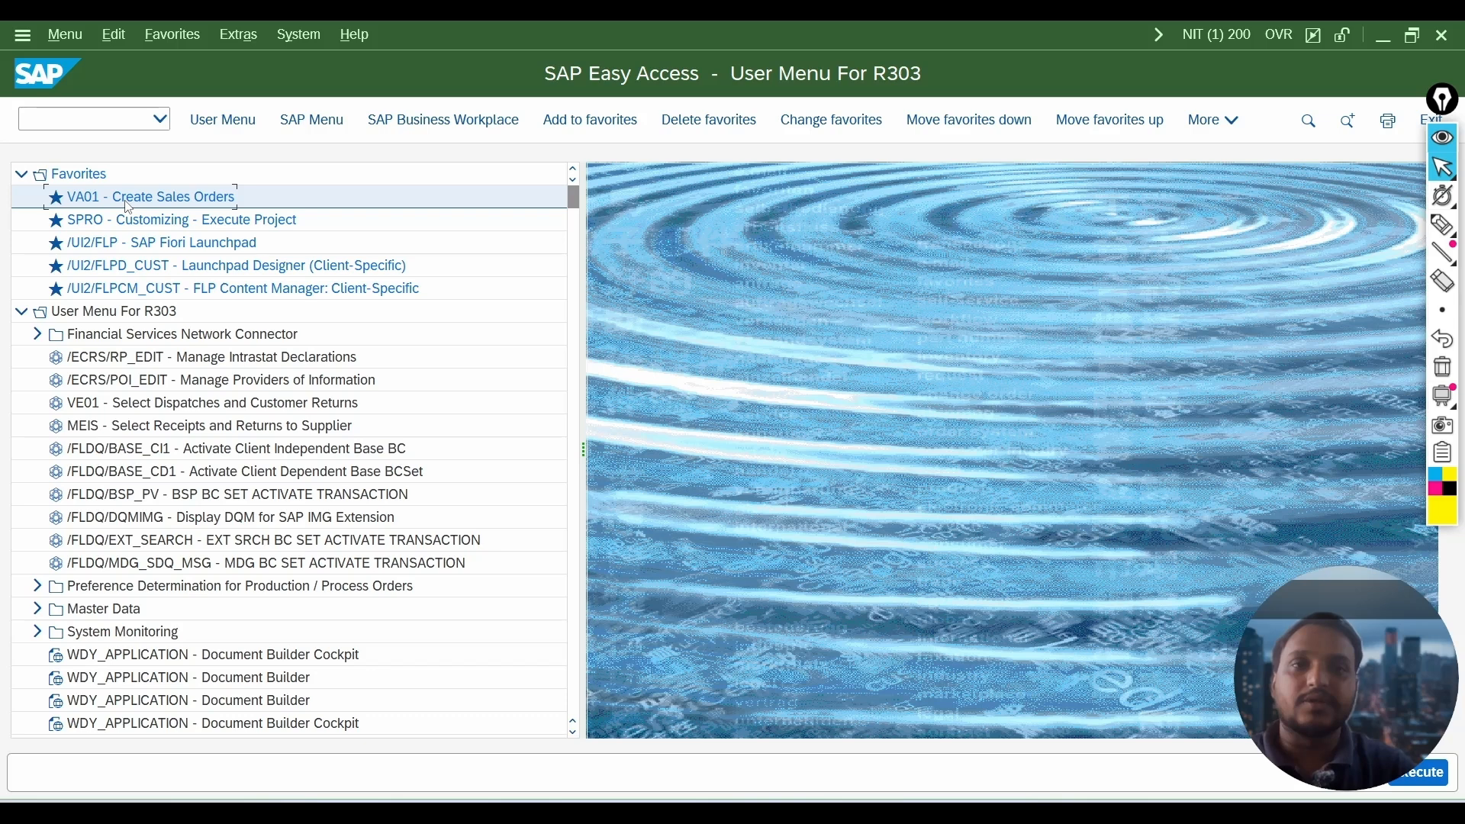
right_click(85, 174)
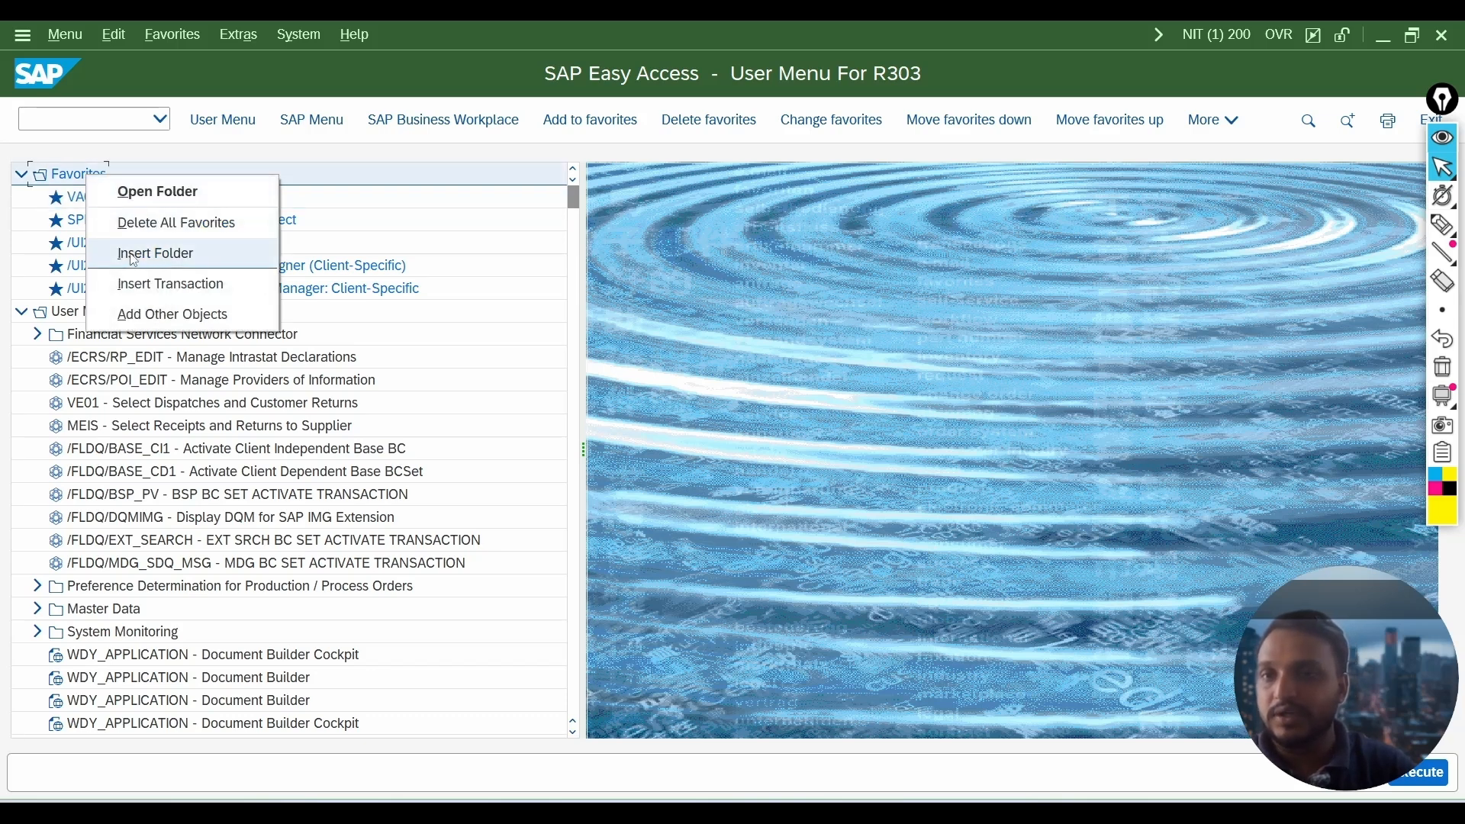
click(455, 320)
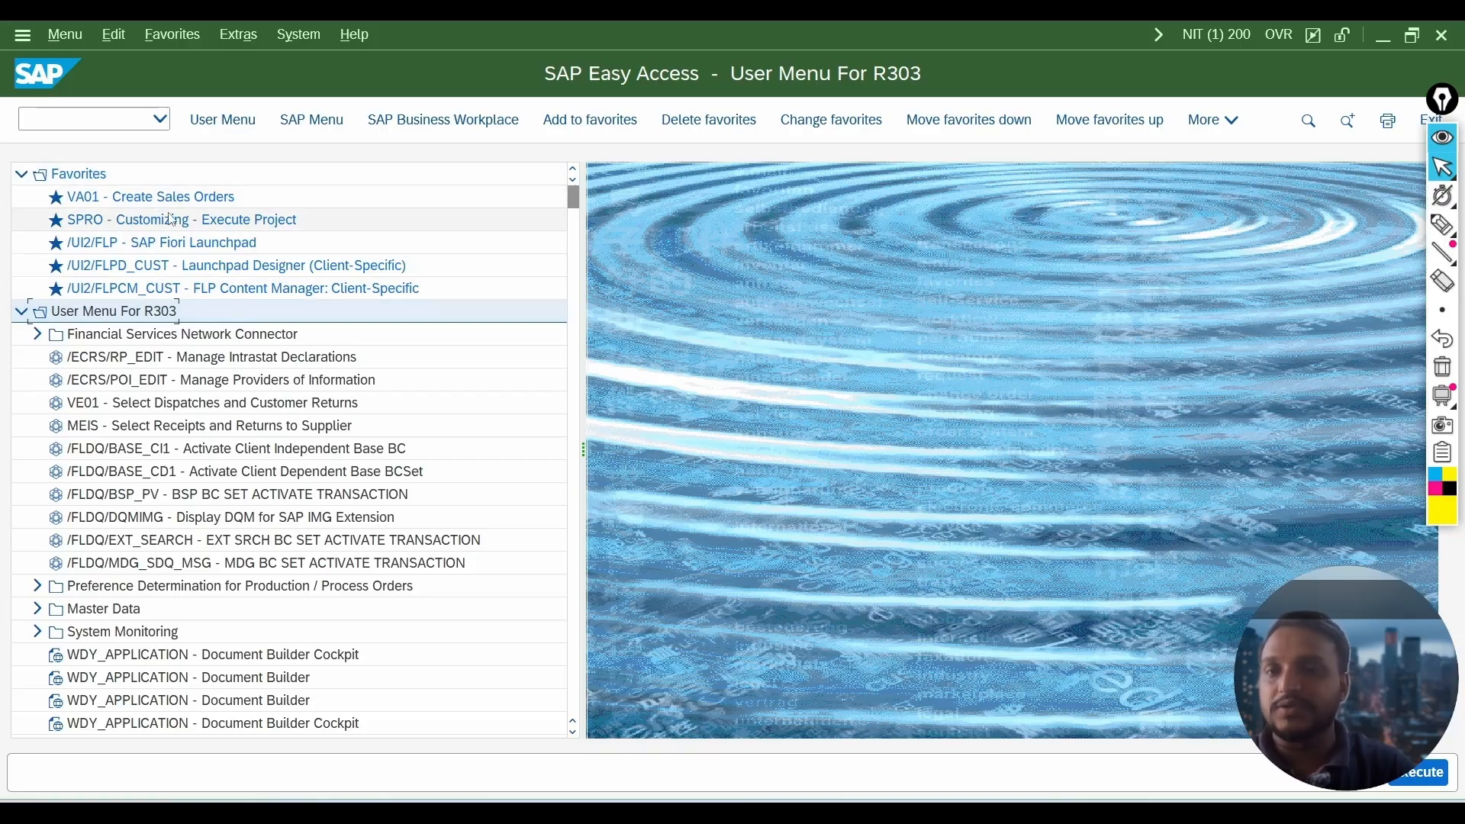
Switch to the SAP_Minds document in Word and view section 6.1.1 SPRO IMG Screen.
key(alt+Tab)
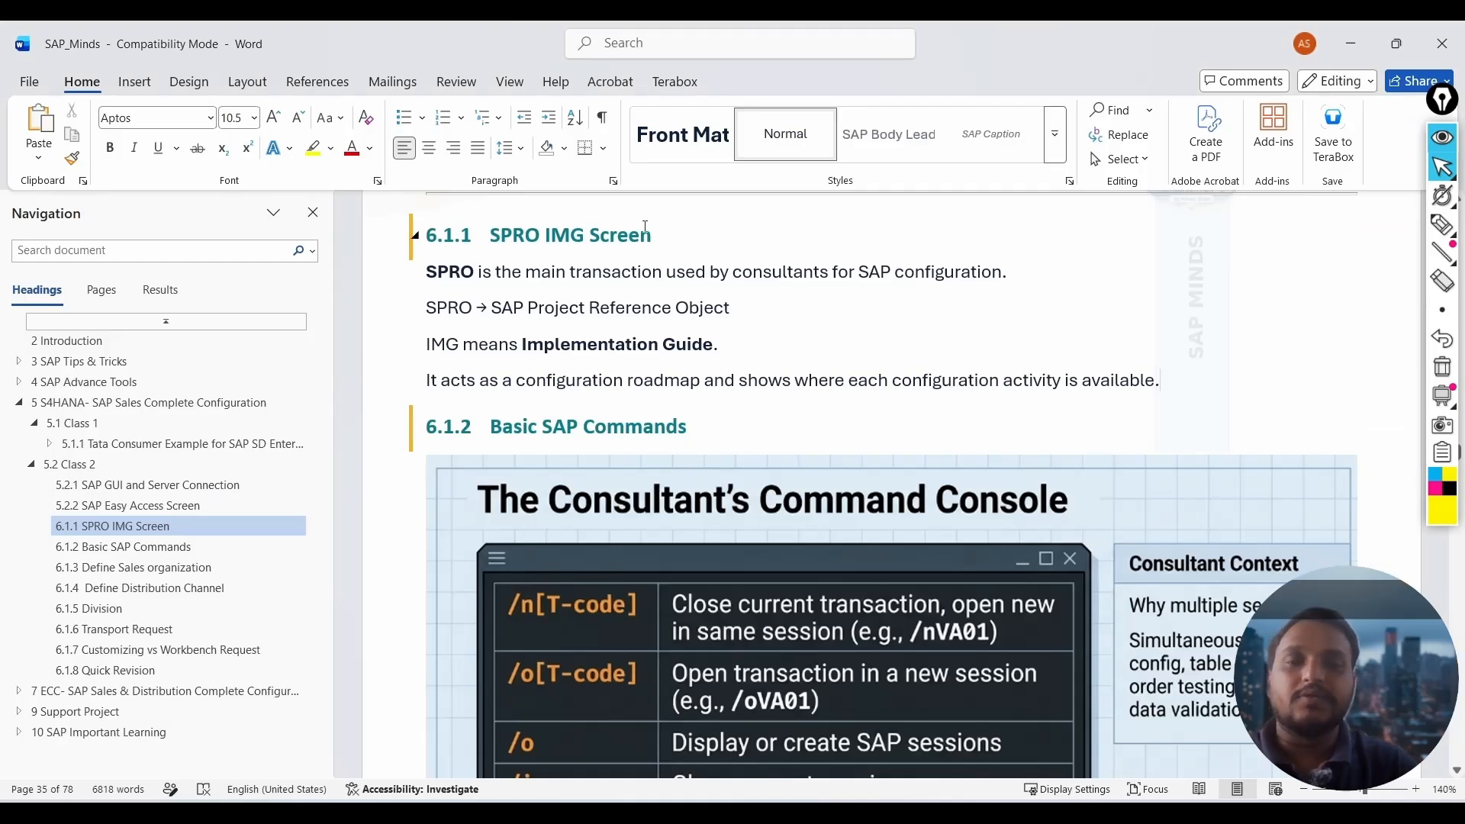
click(676, 237)
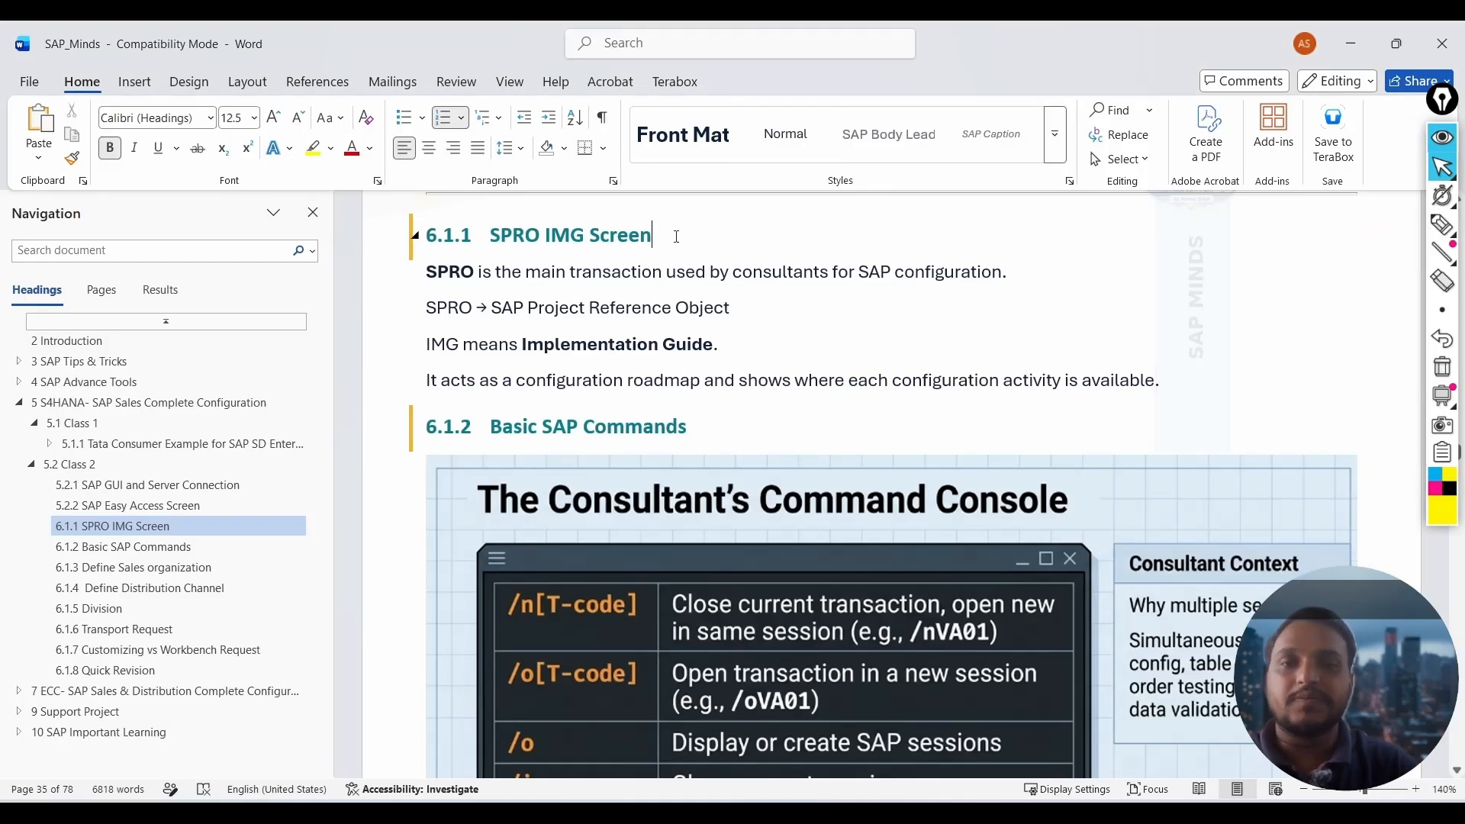
key(alt+Tab)
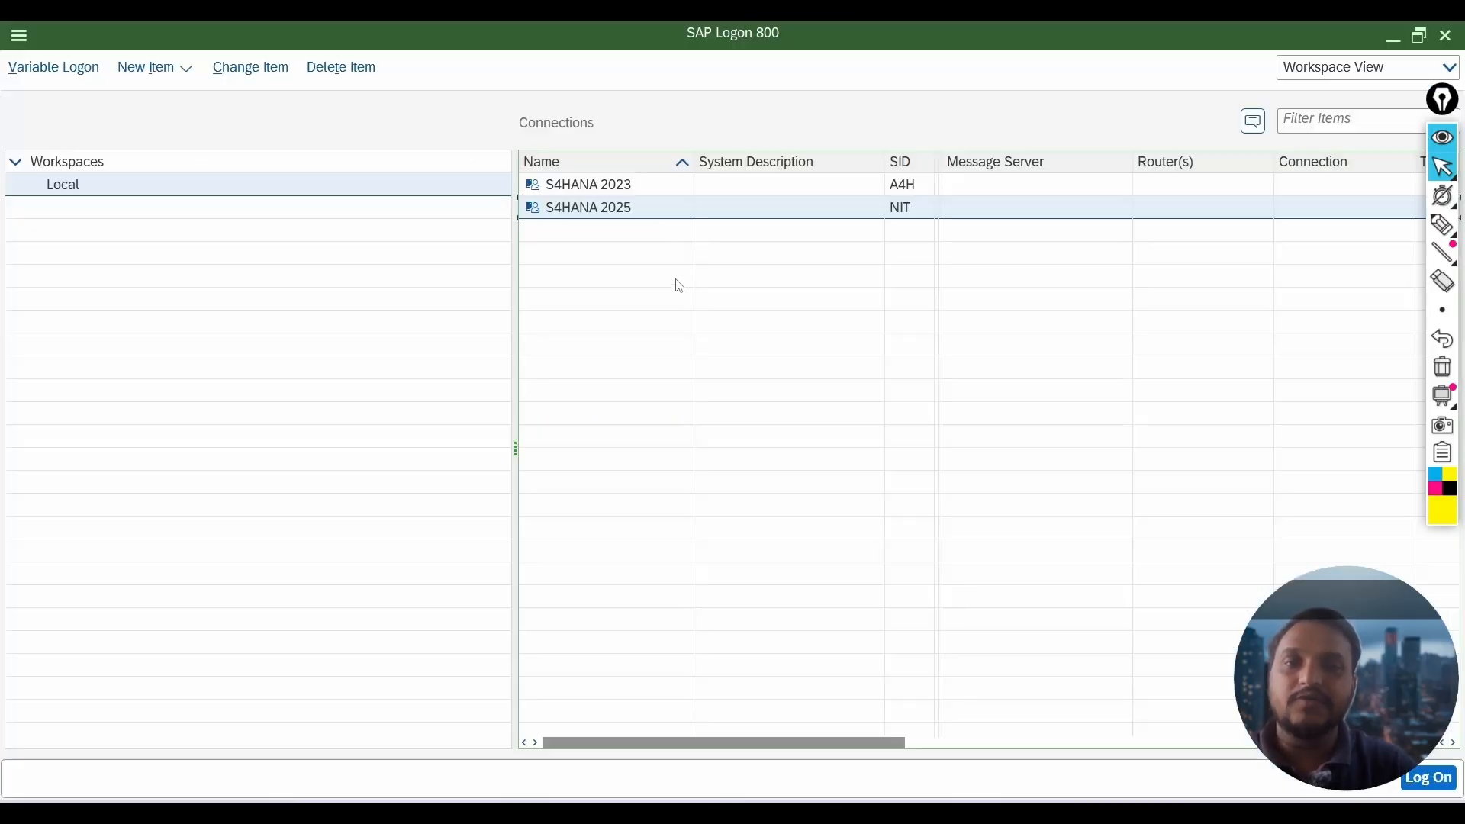
Switch back to SAP Easy Access, run /nspro and open the SAP Reference IMG.
key(alt+Tab)
key(alt+Tab)
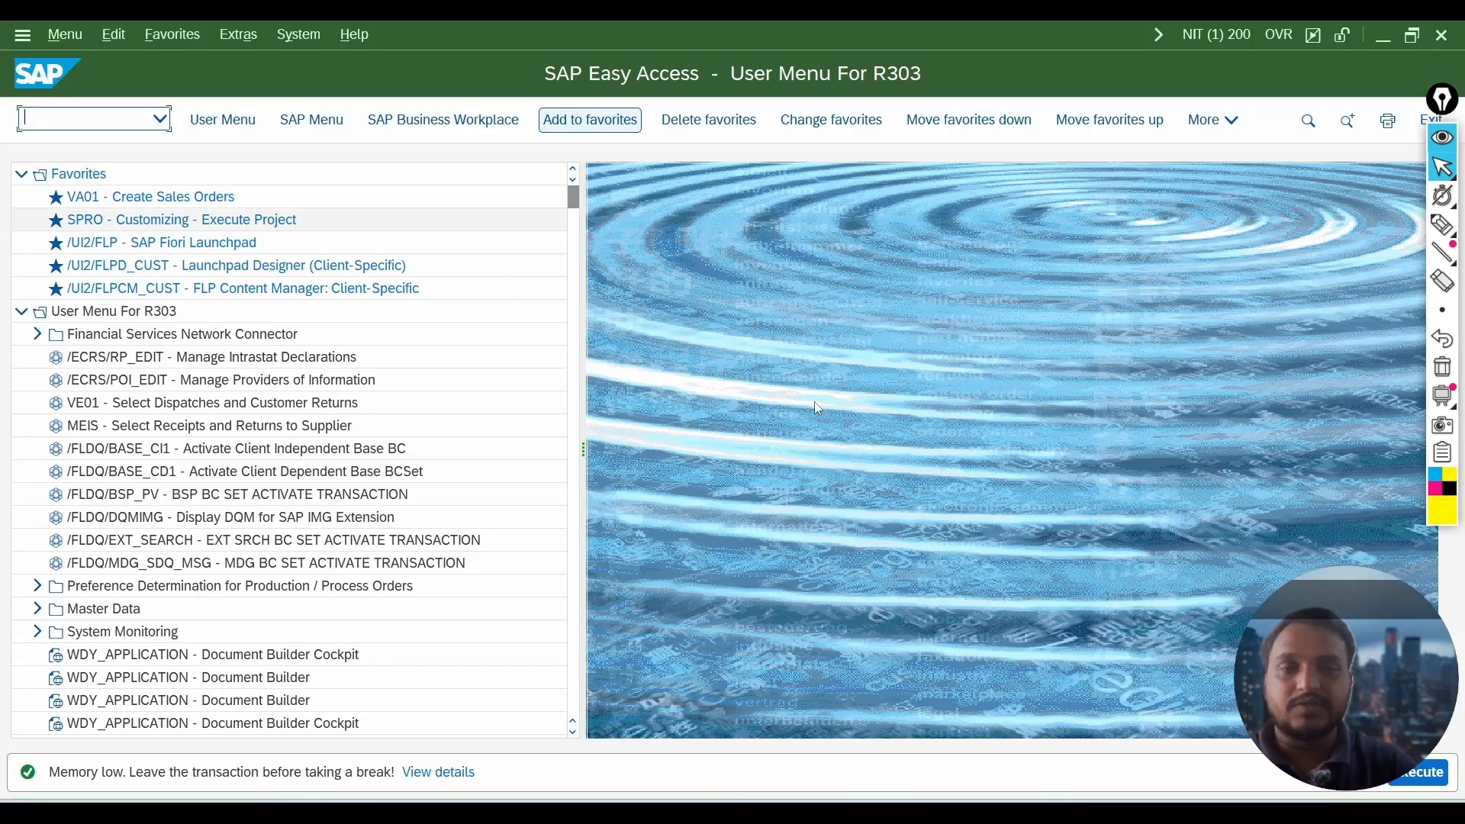
text(/nspro)
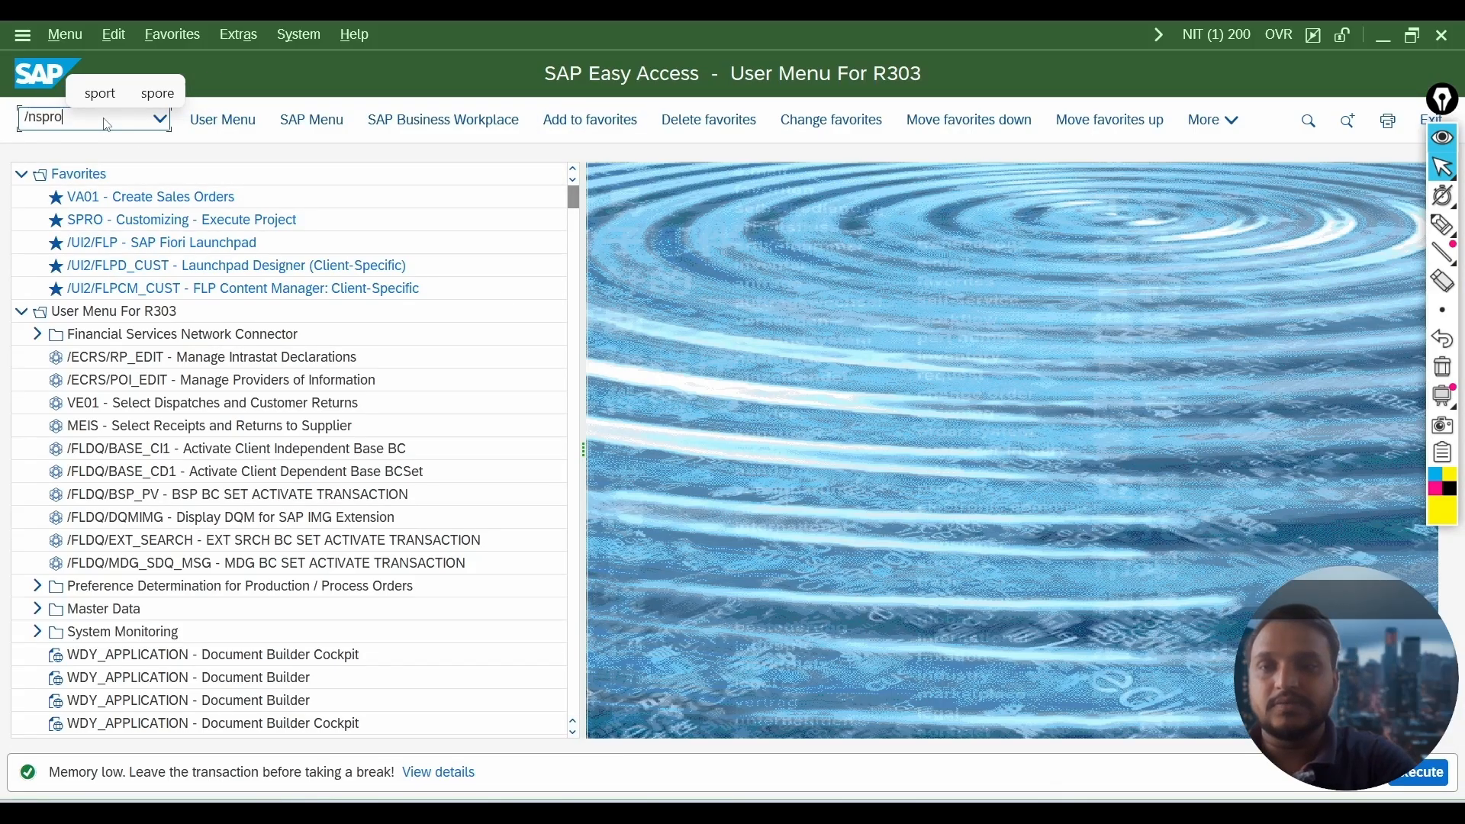
key(Return)
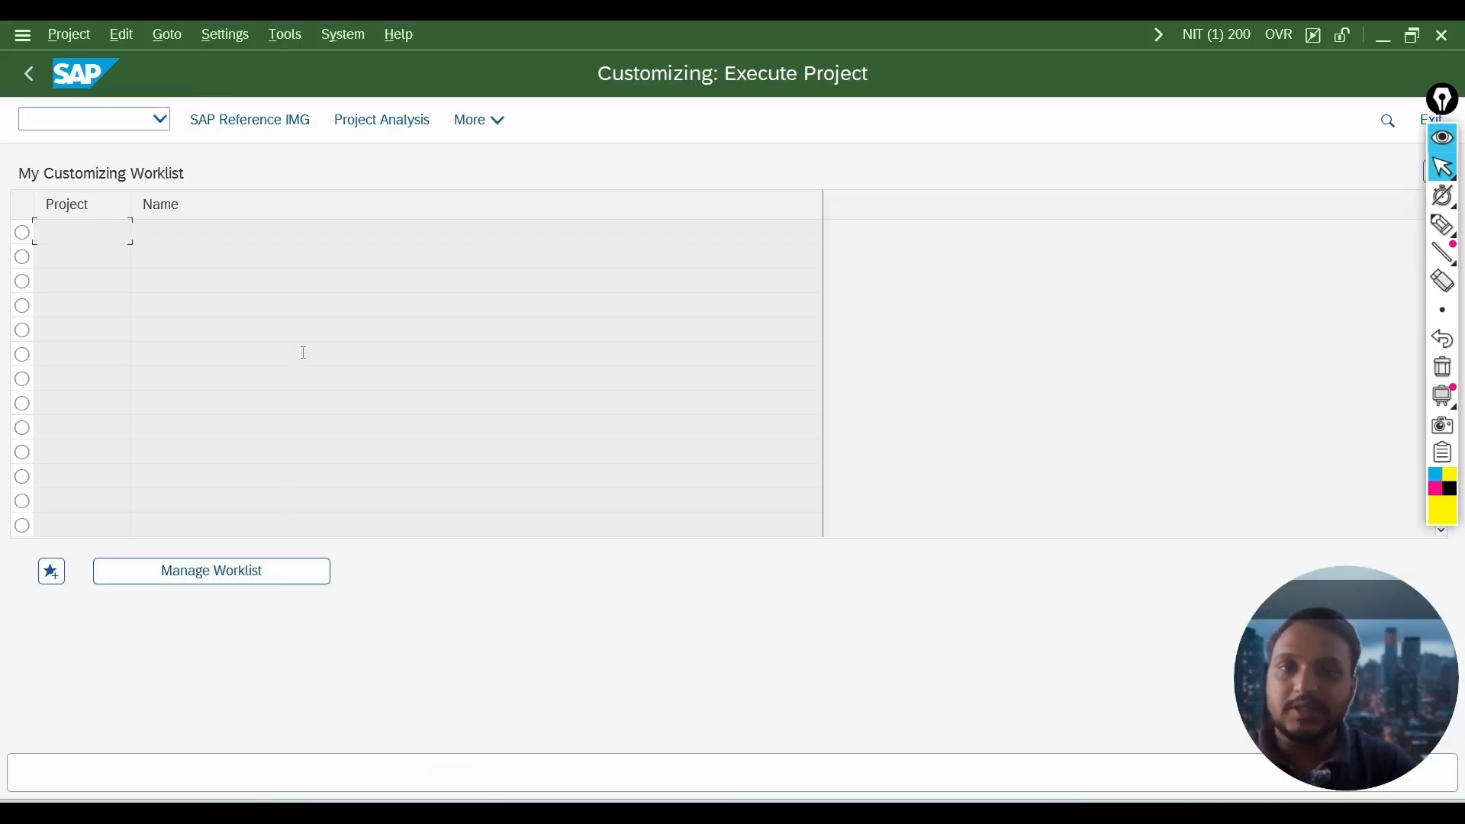
click(250, 120)
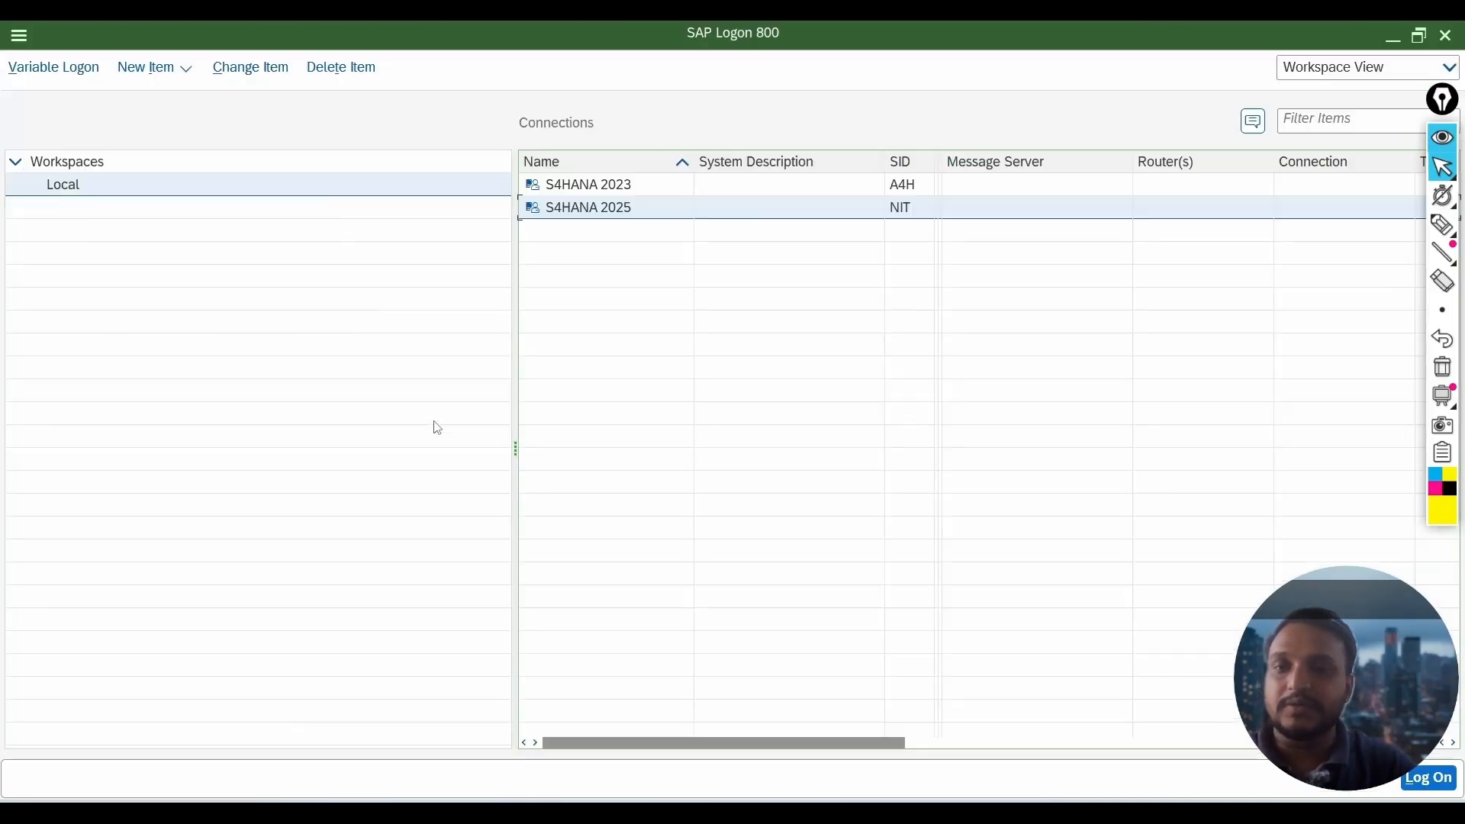
Review the SPRO and IMG definitions in the Word notes and return to the Display IMG window in SAP.
key(alt+Tab)
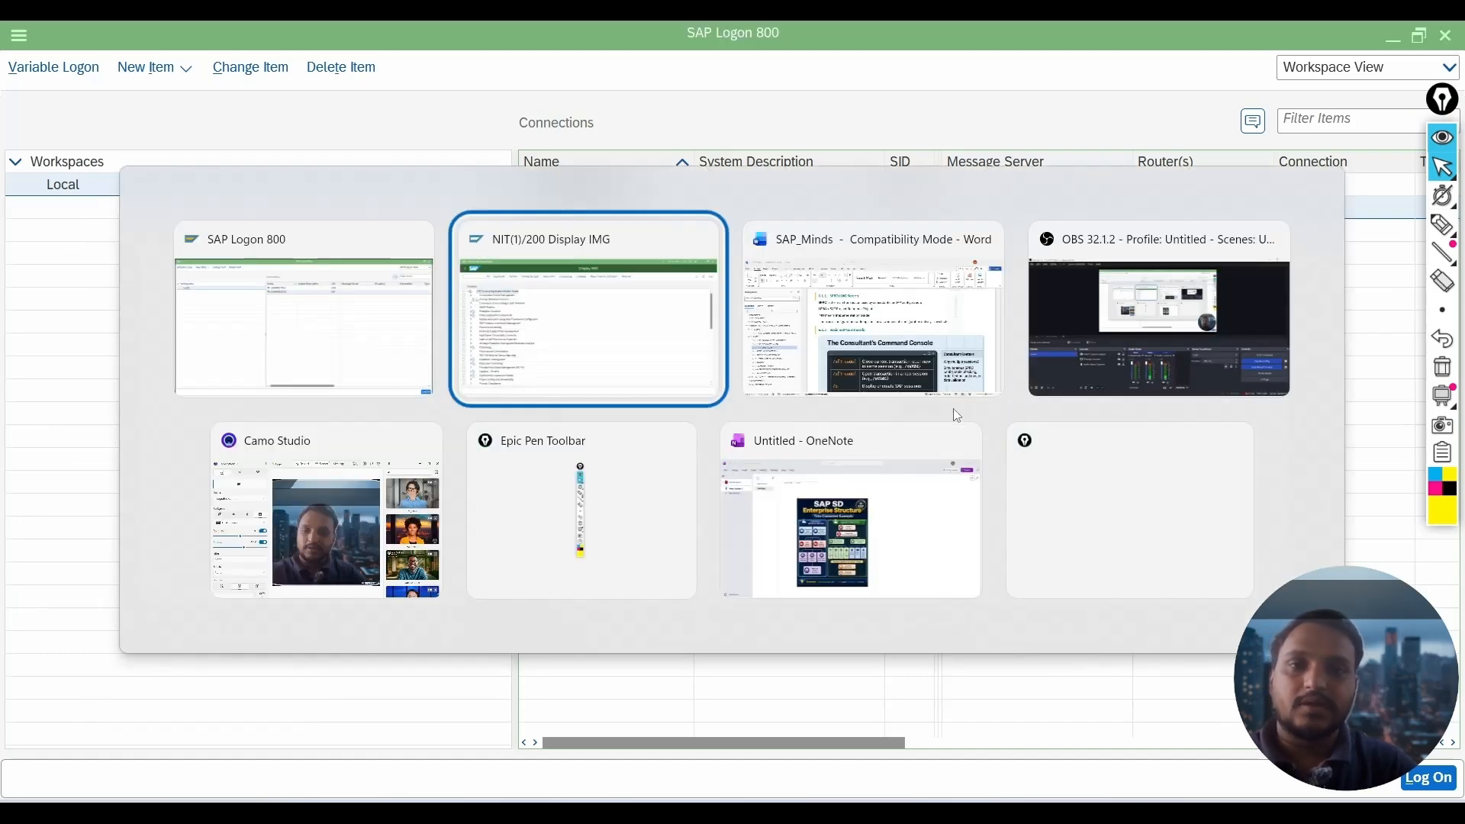
click(953, 404)
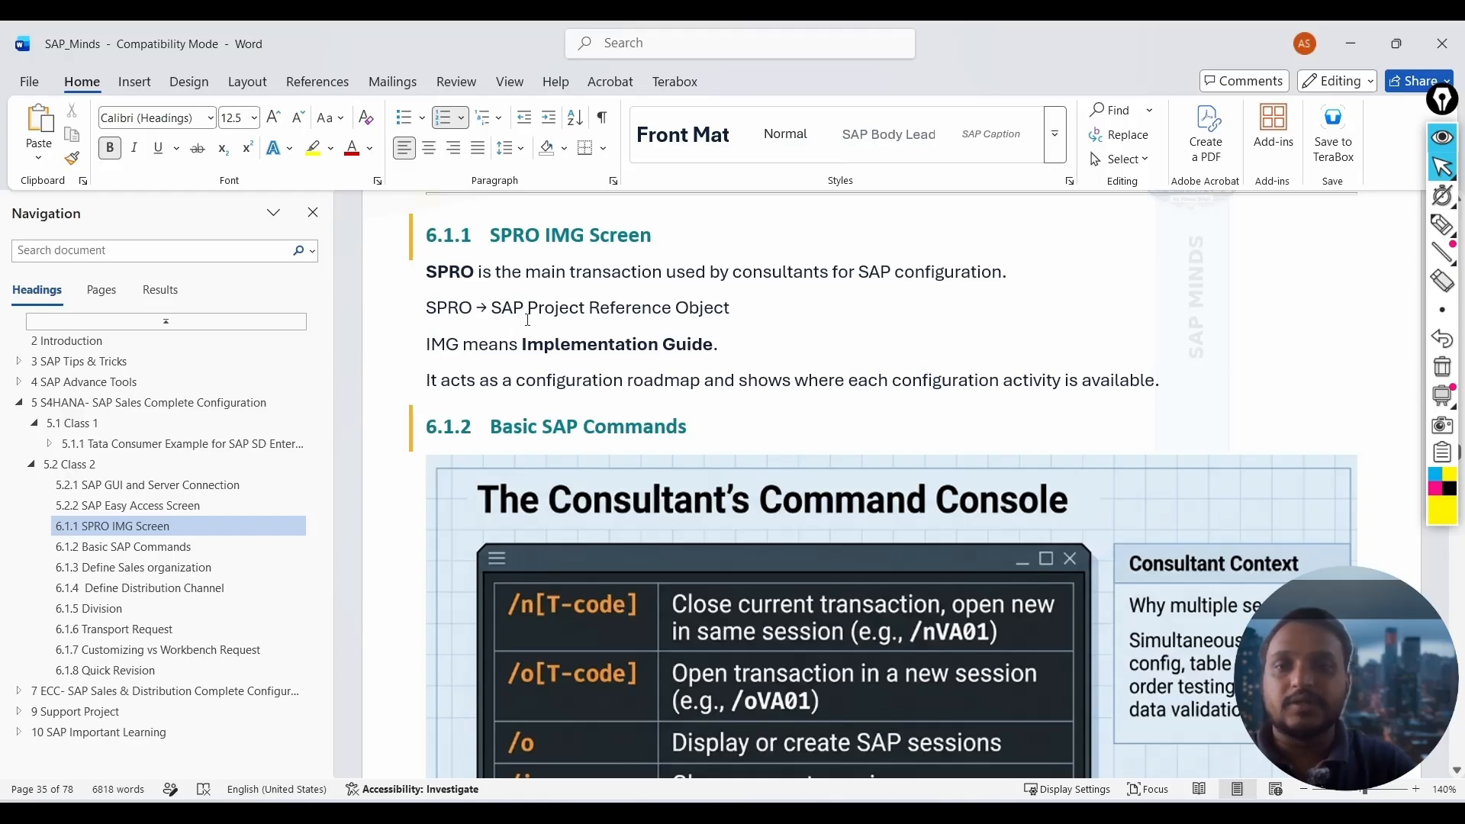
click(767, 305)
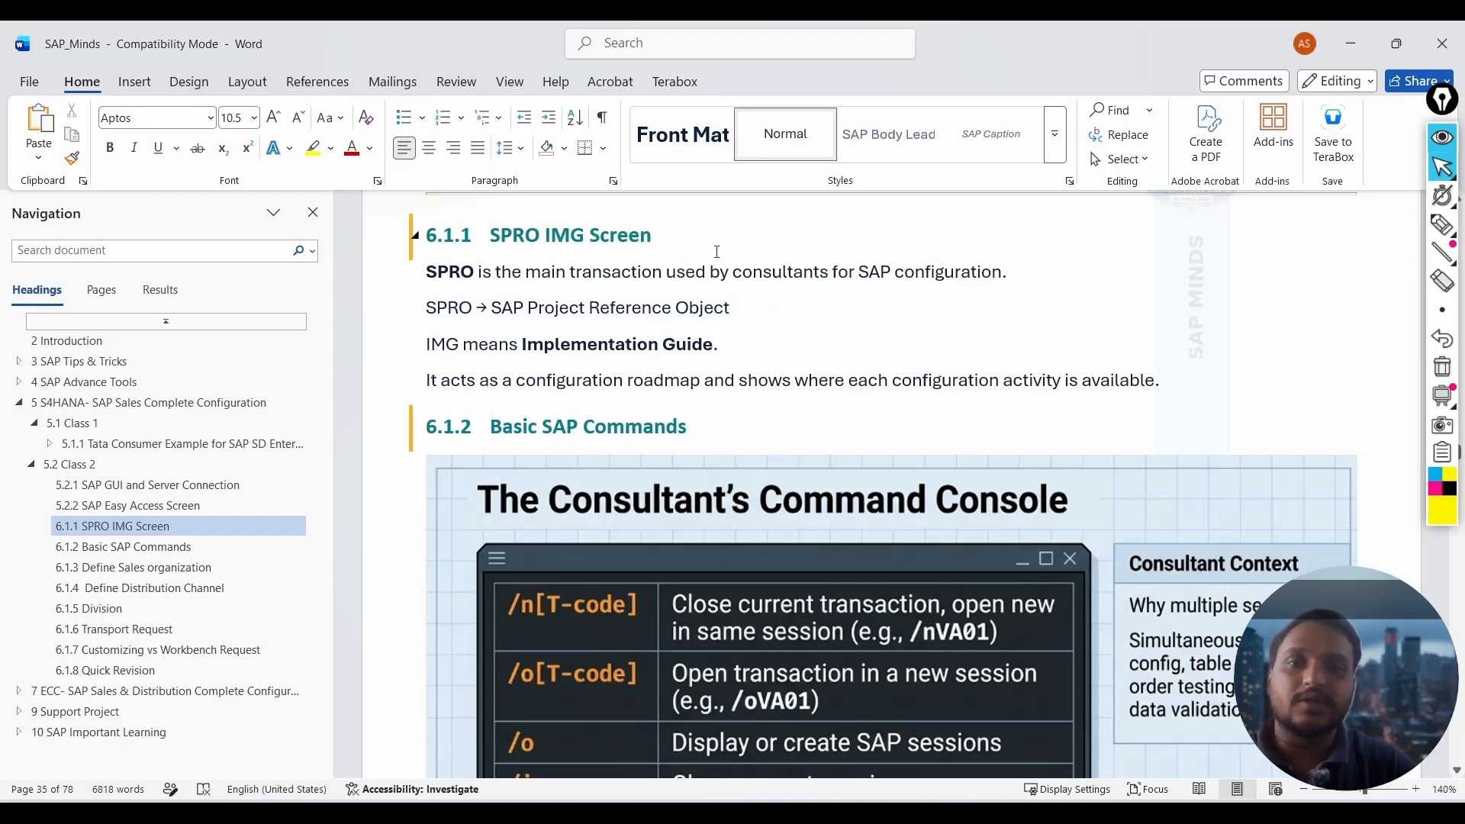
click(737, 347)
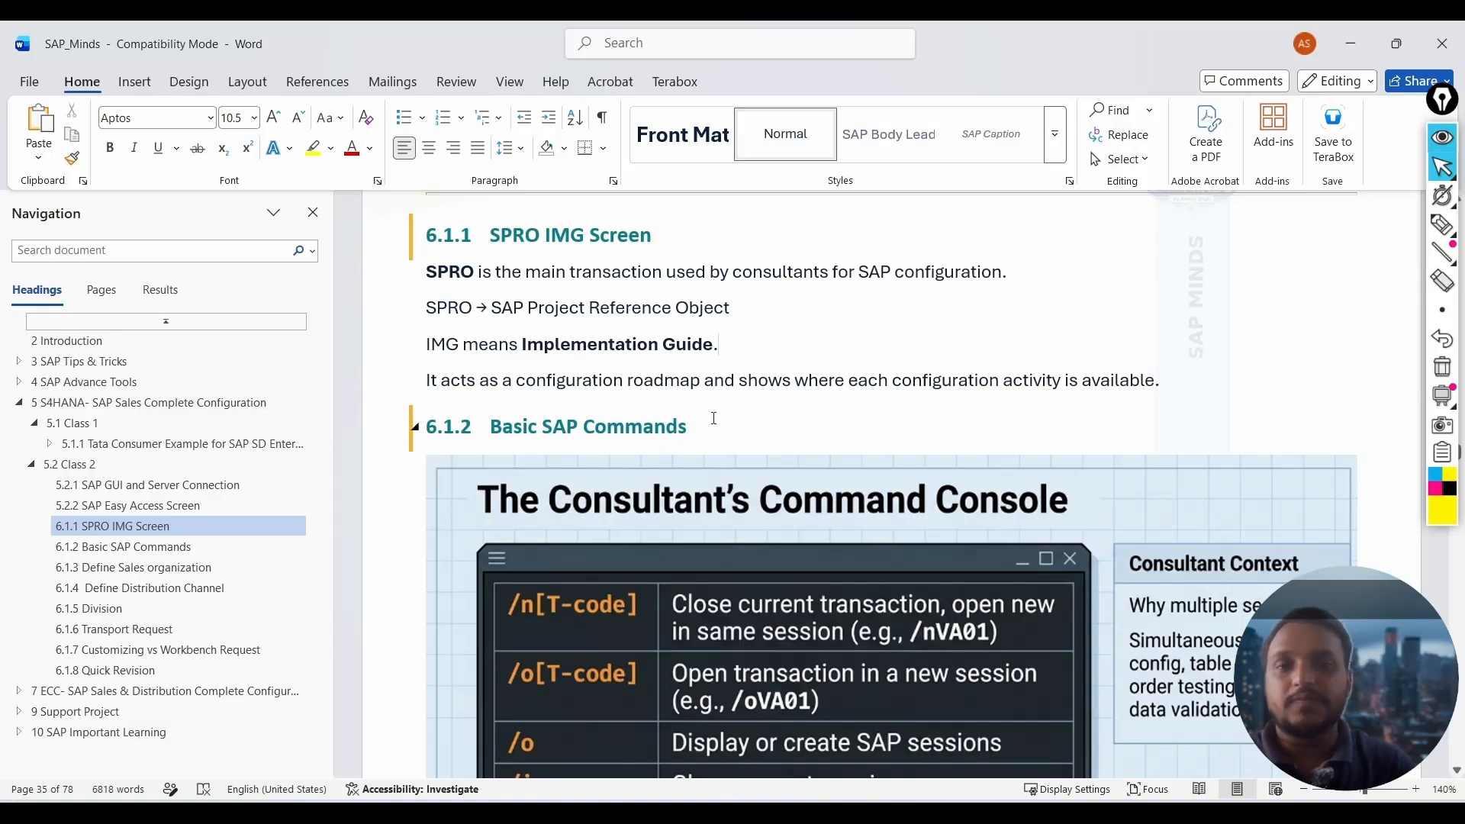
key(alt+Tab)
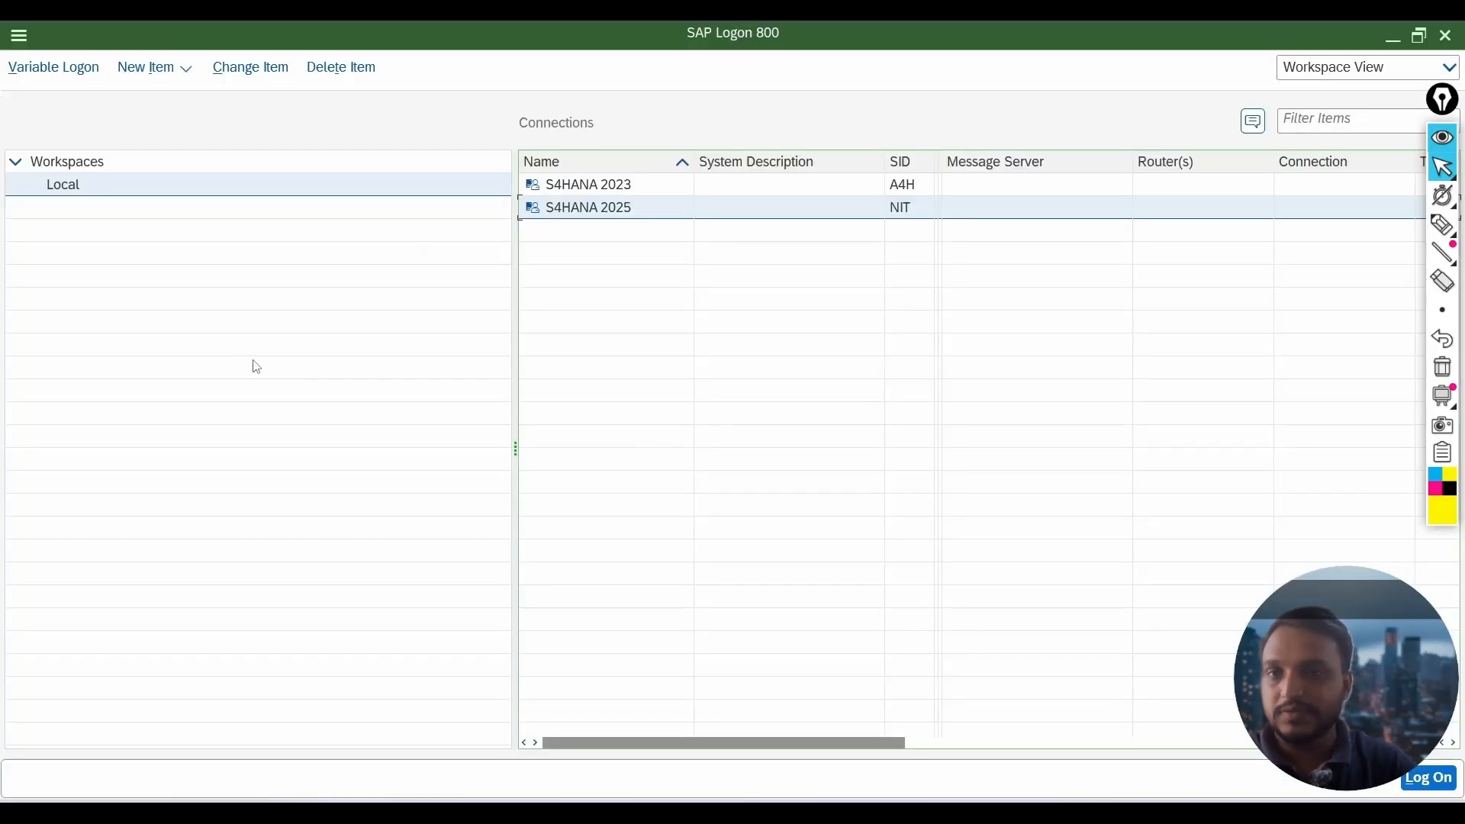
key(alt+Tab)
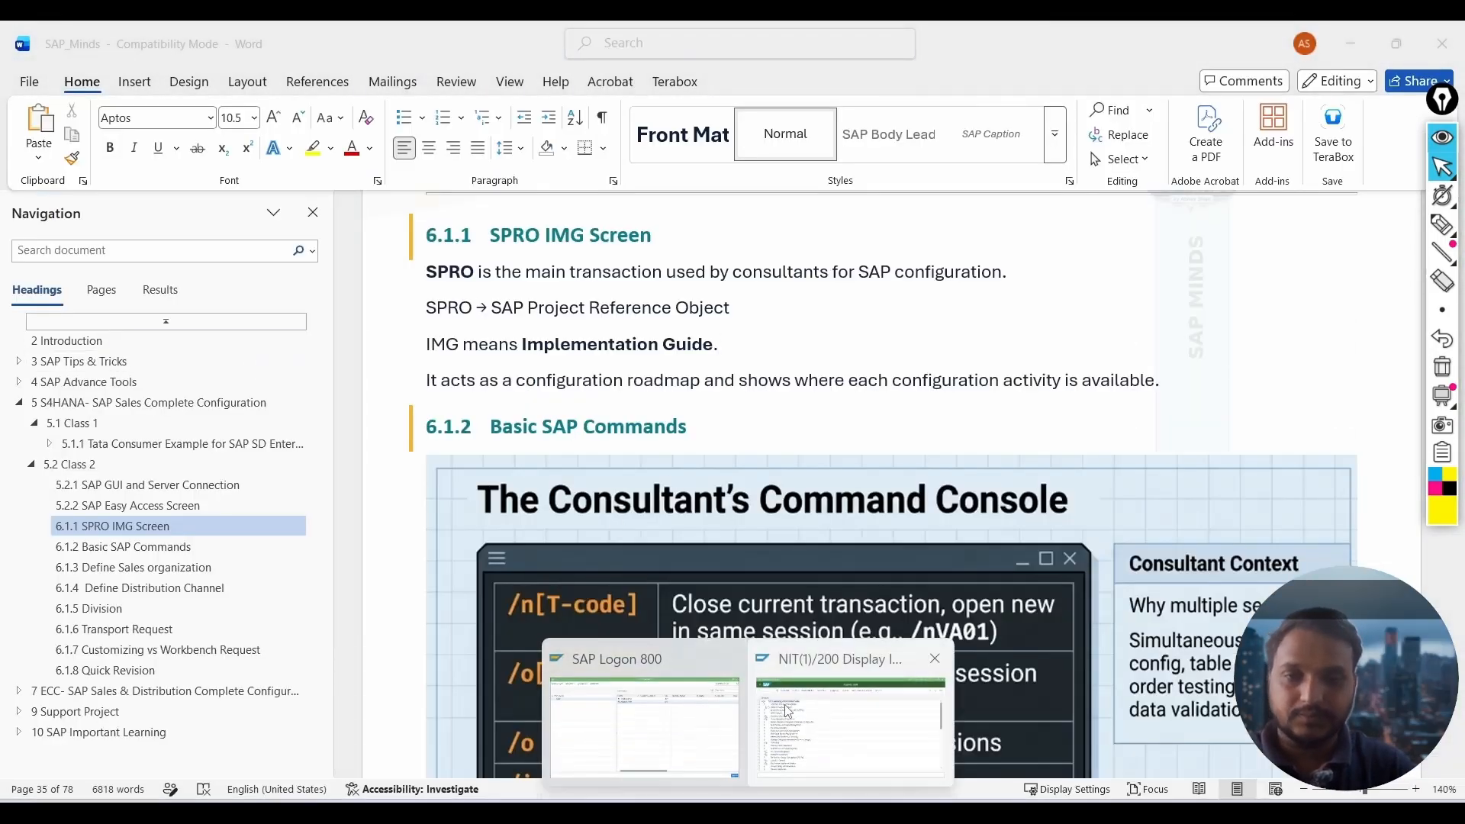
click(852, 714)
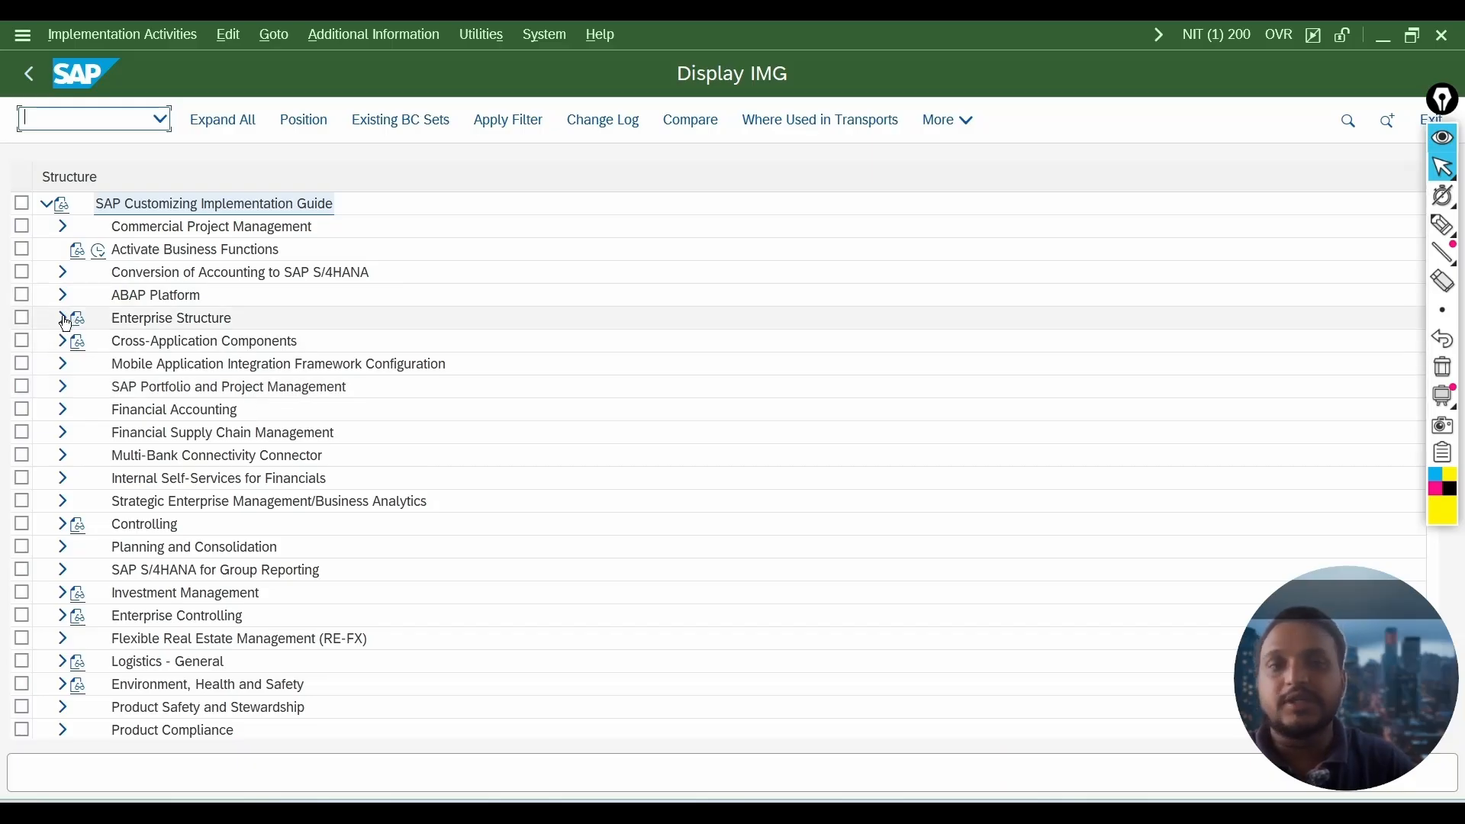
Switch to OneNote and examine the sales structure in the SAP SD Enterprise Structure diagram.
key(alt+Tab)
scroll(711, 446, up, 3)
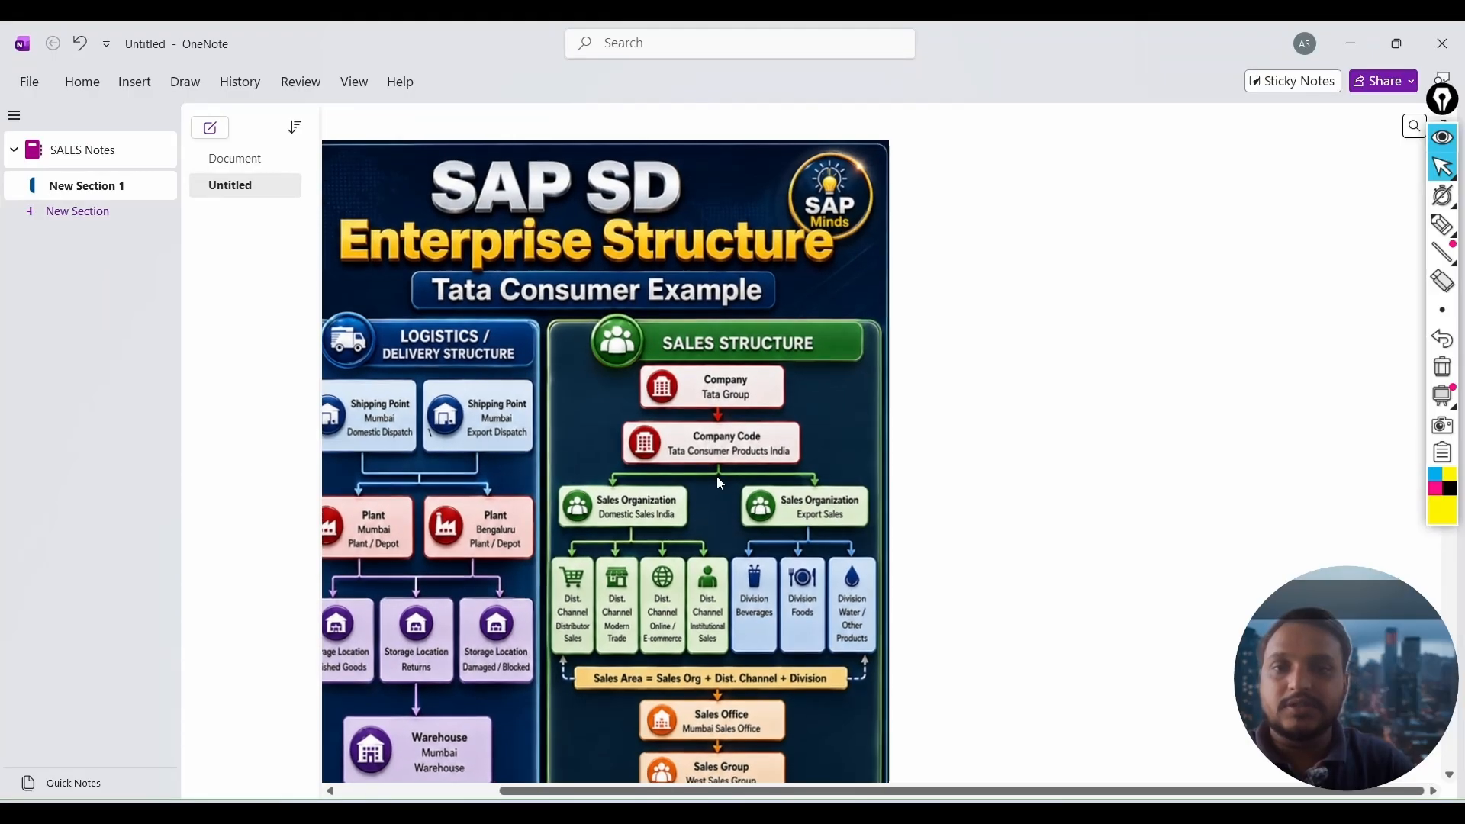
scroll(687, 321, down, 3)
scroll(679, 283, up, 3)
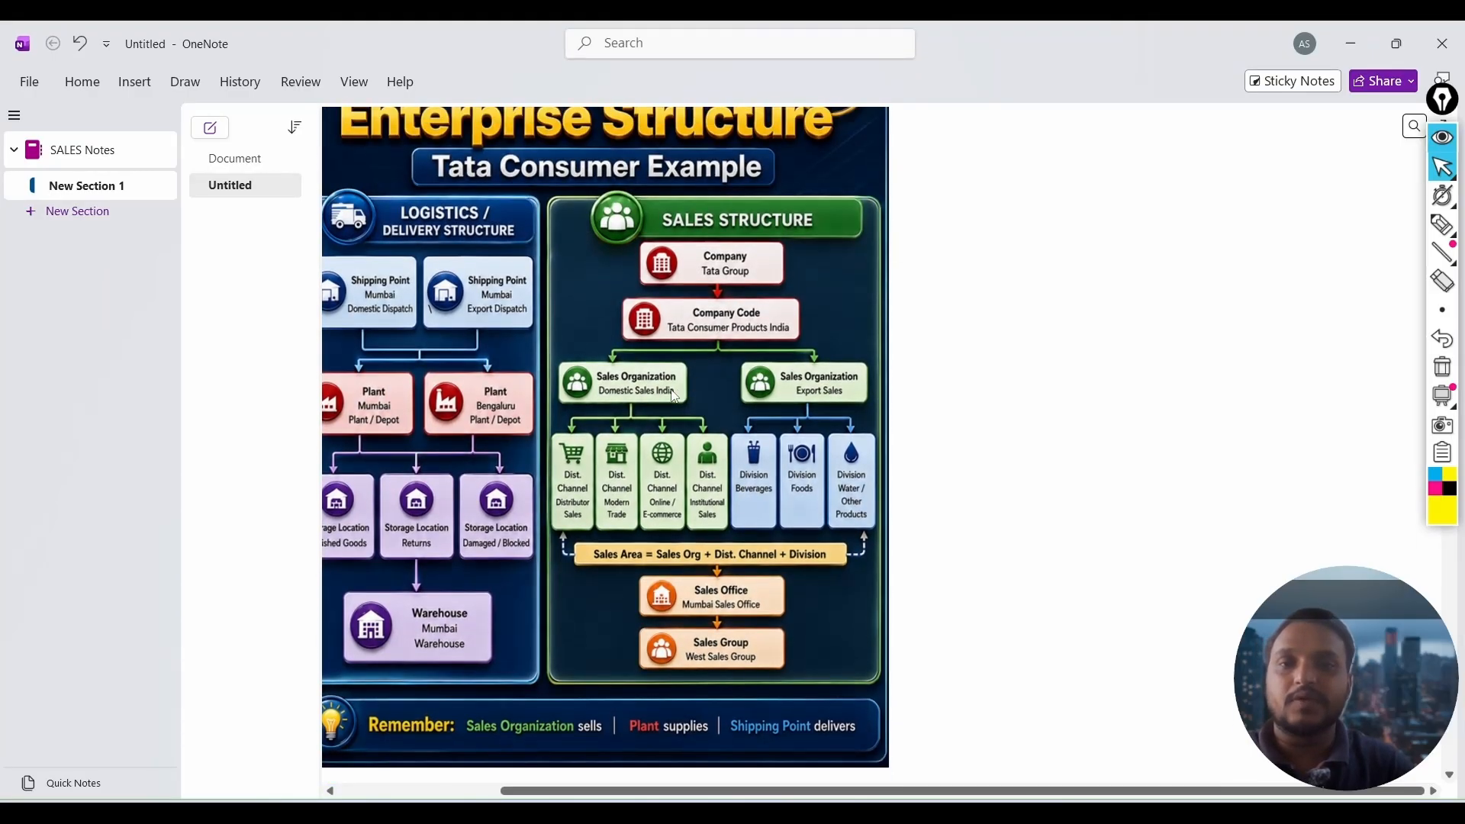
Return to the SAP session, run /nspro again and display the SAP Reference IMG.
key(alt+Tab)
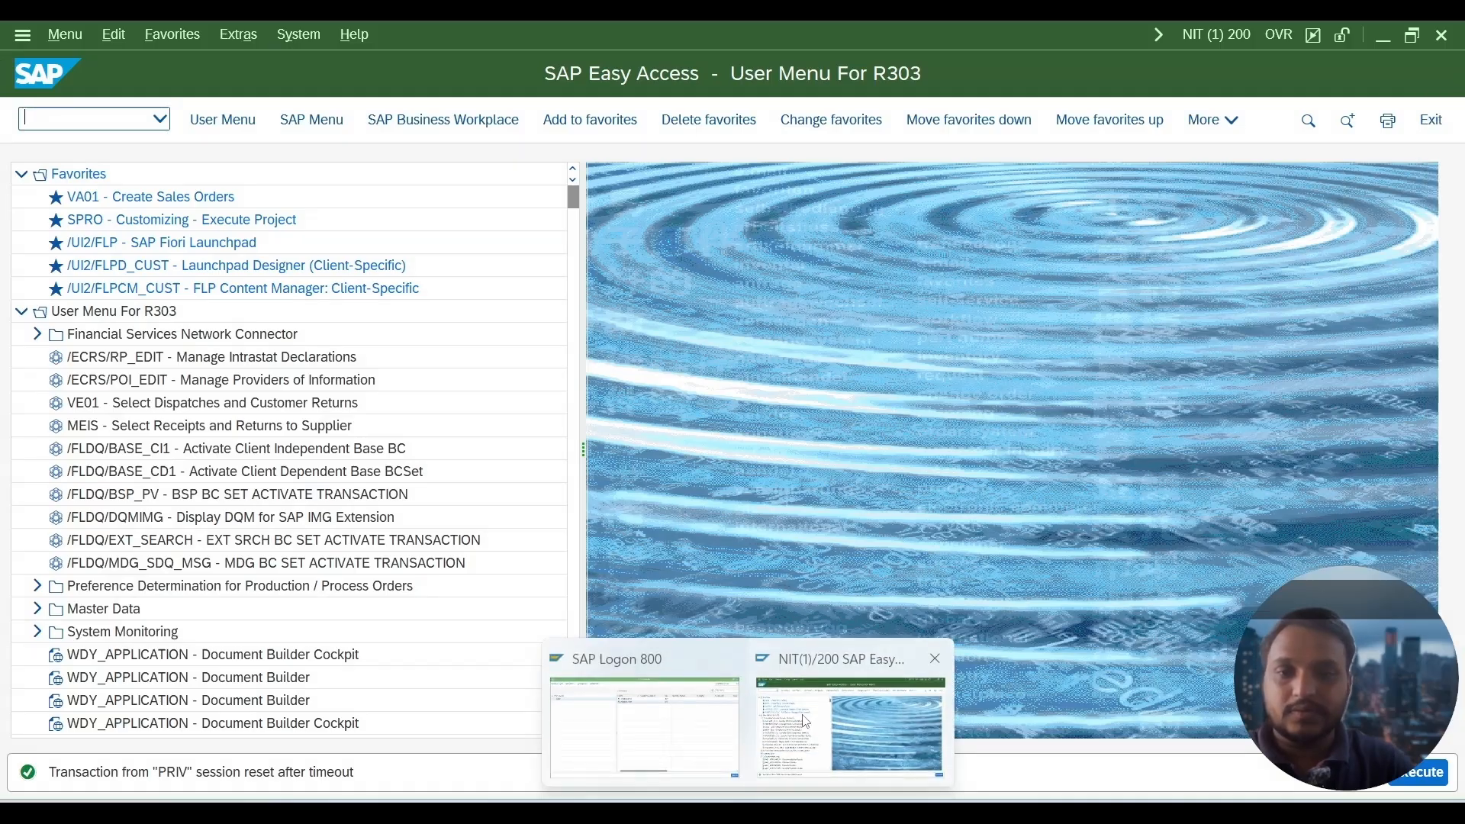
text(/nspro)
key(Return)
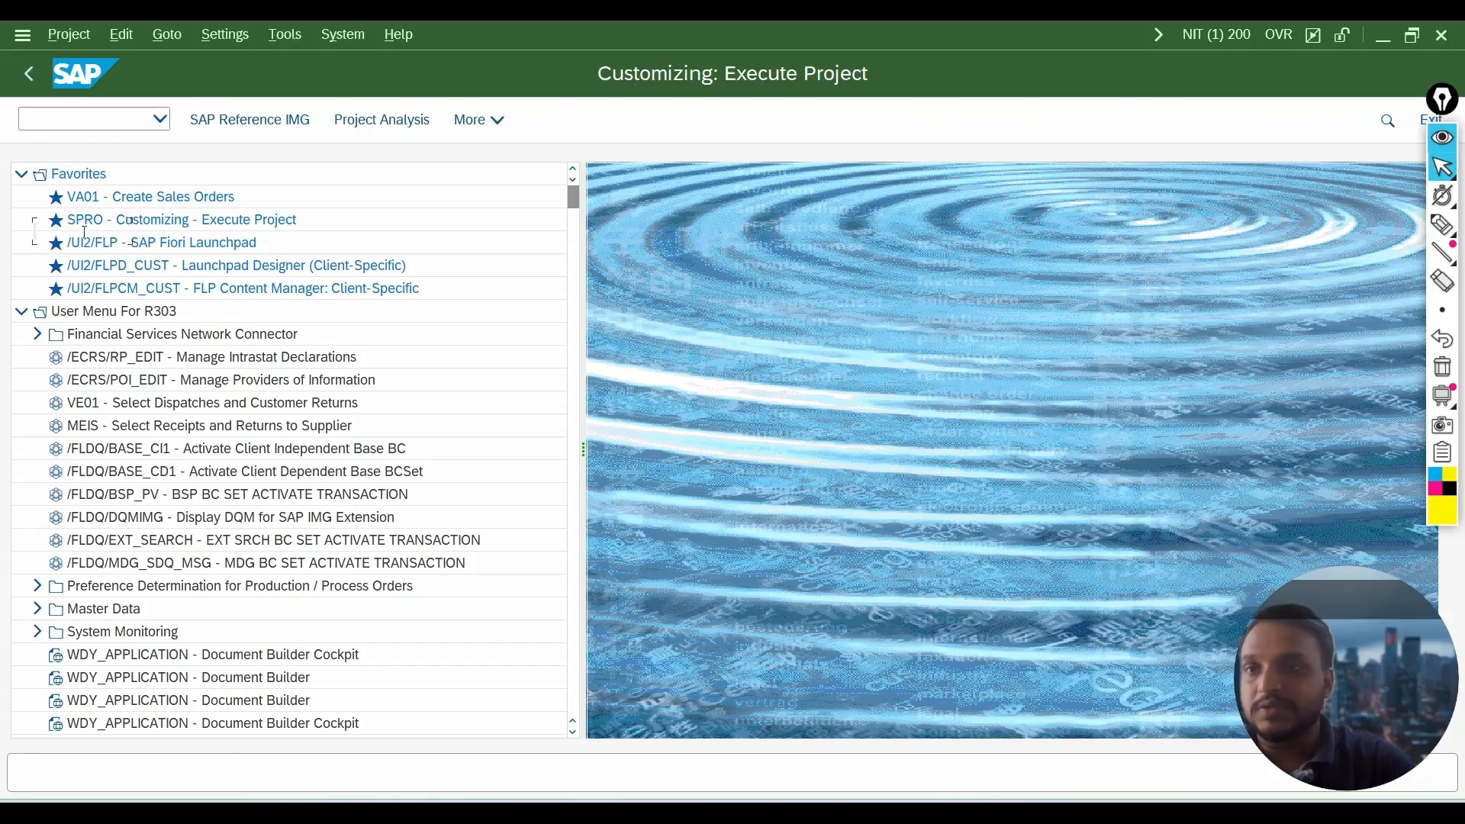
click(252, 125)
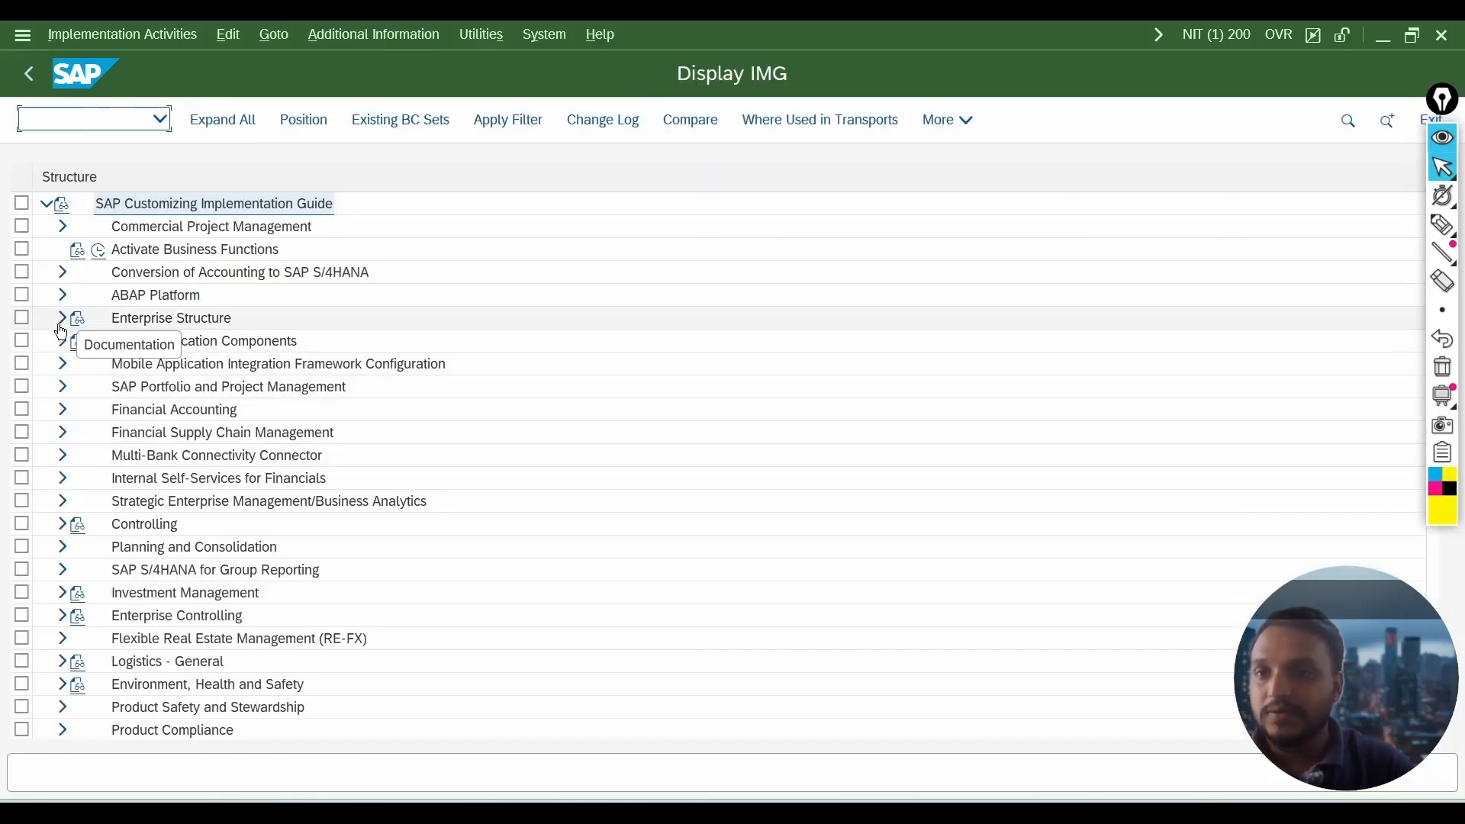
Expand Enterprise Structure, Definition, Sales and Distribution in the implementation guide.
click(62, 320)
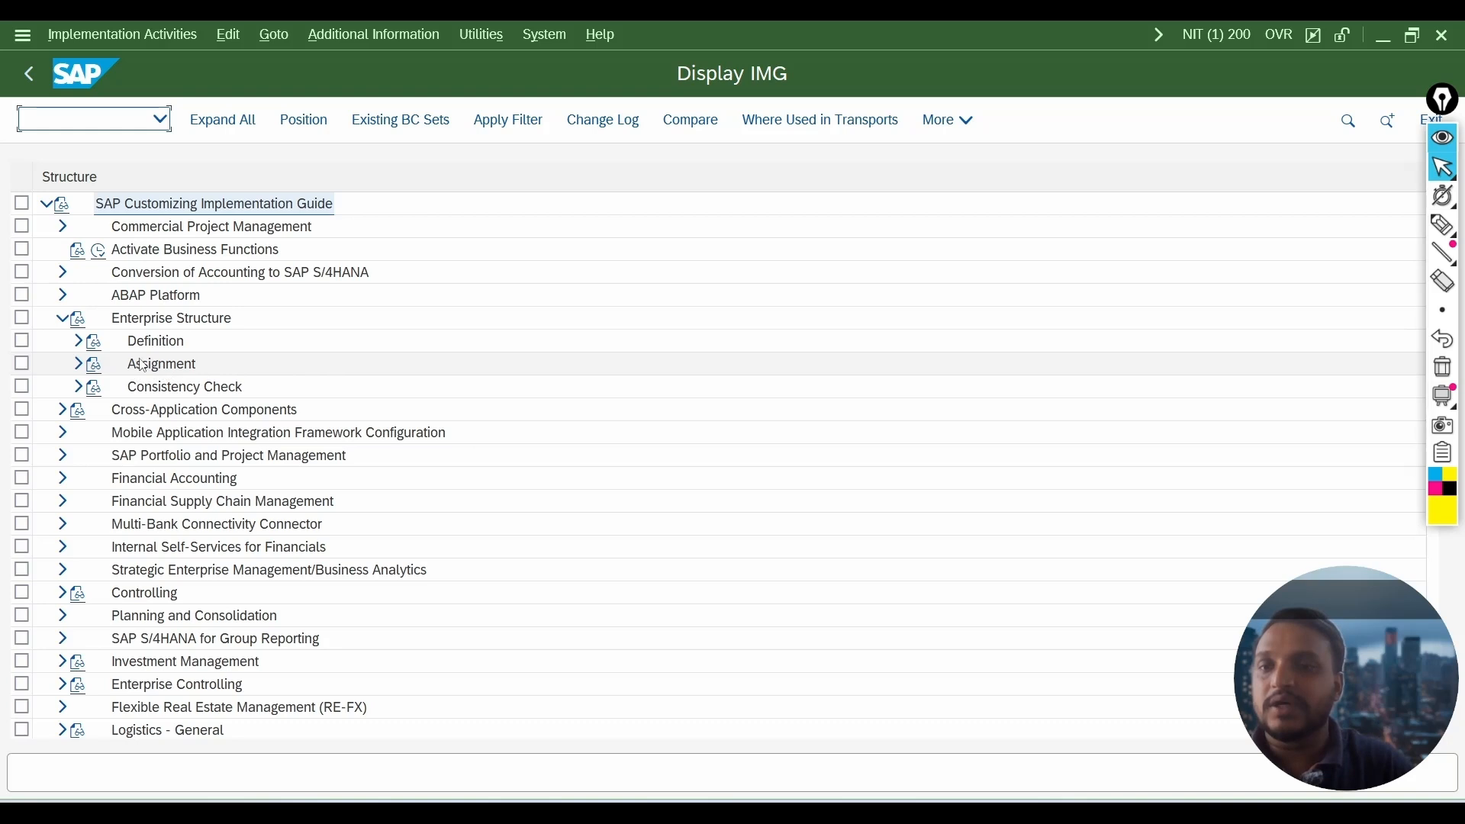
click(75, 343)
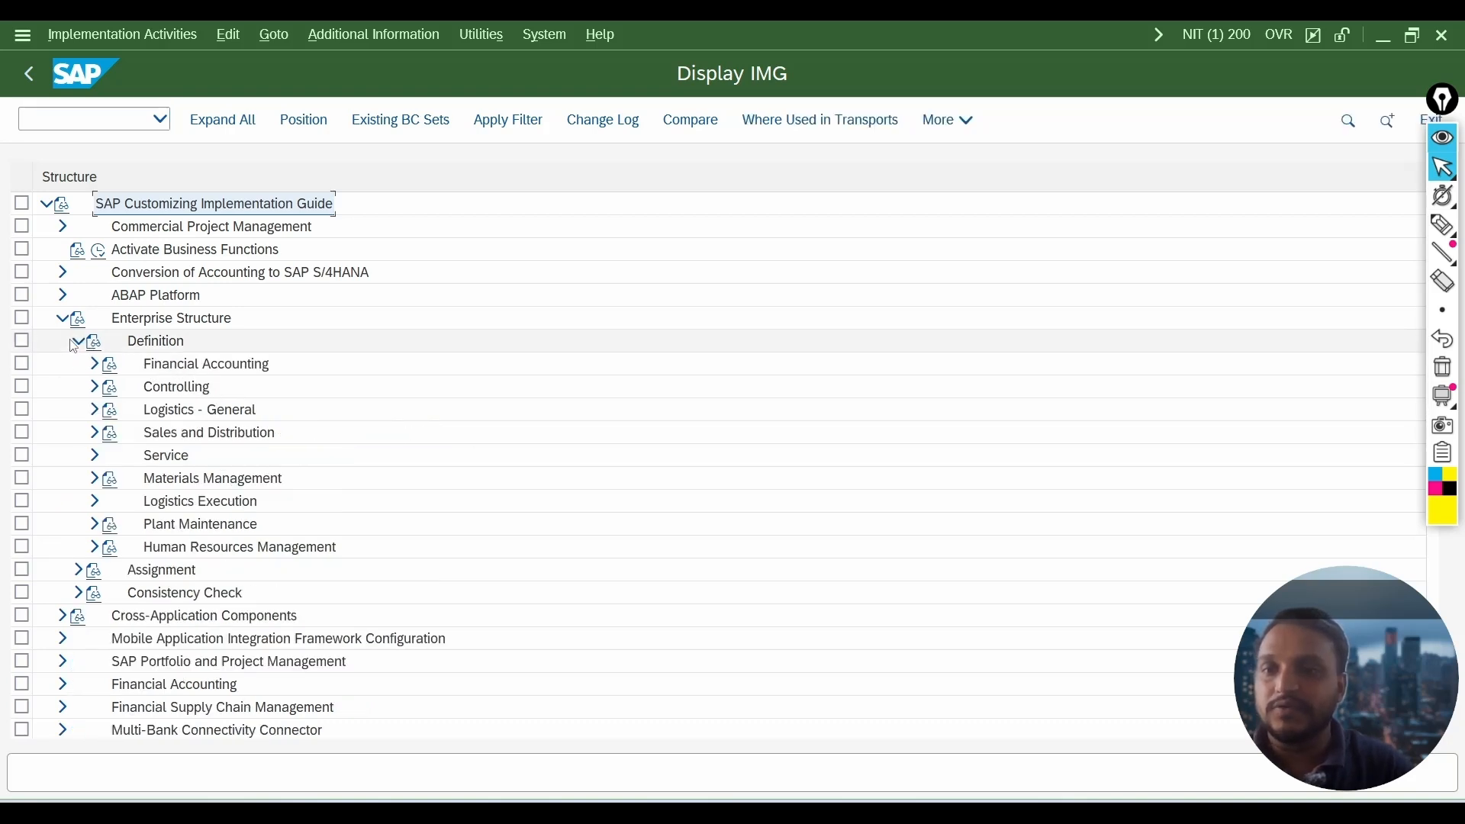
click(94, 434)
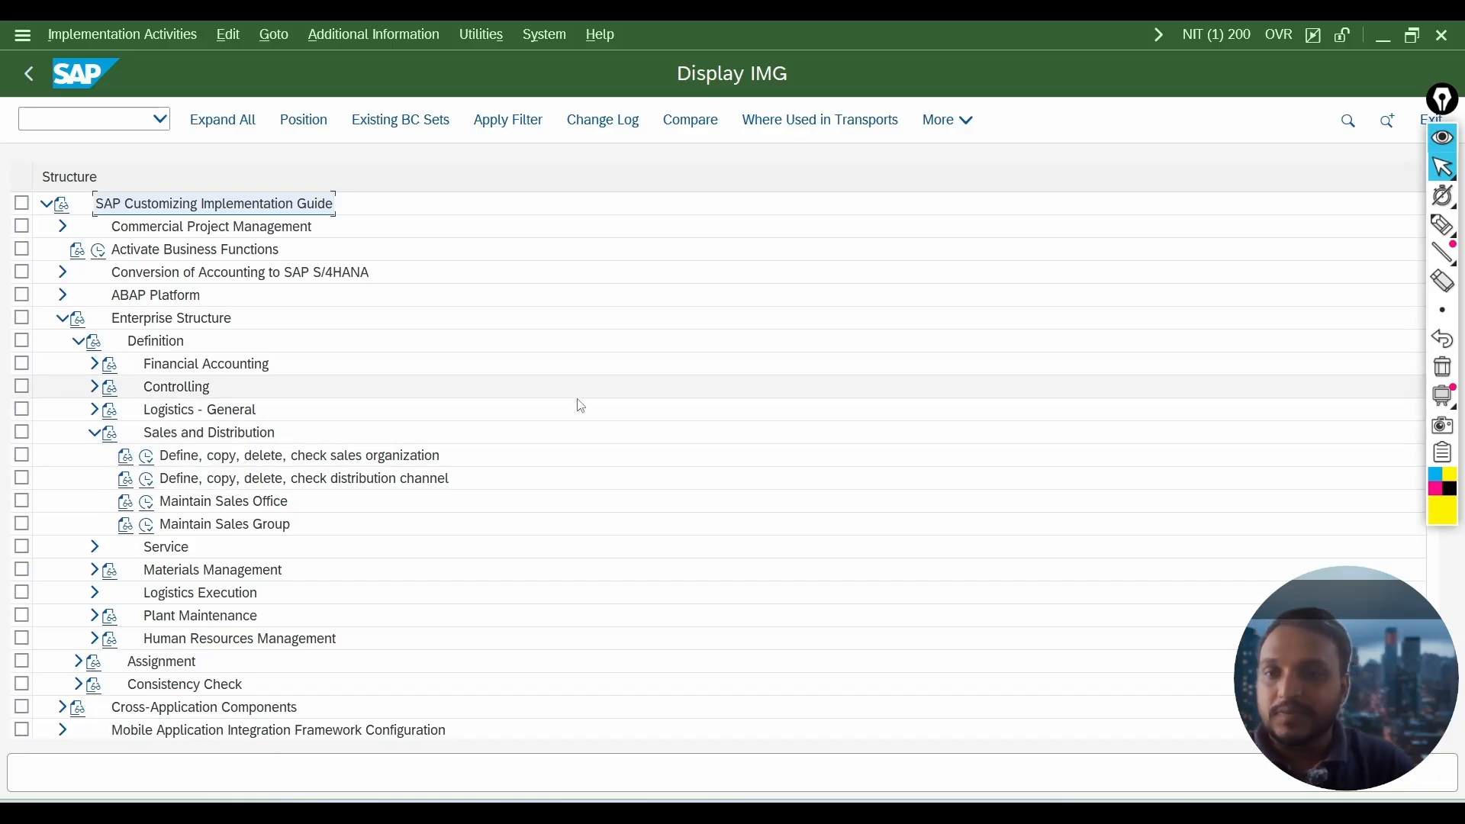
Open the documentation of the Sales and Distribution node, read through it and close it.
click(113, 439)
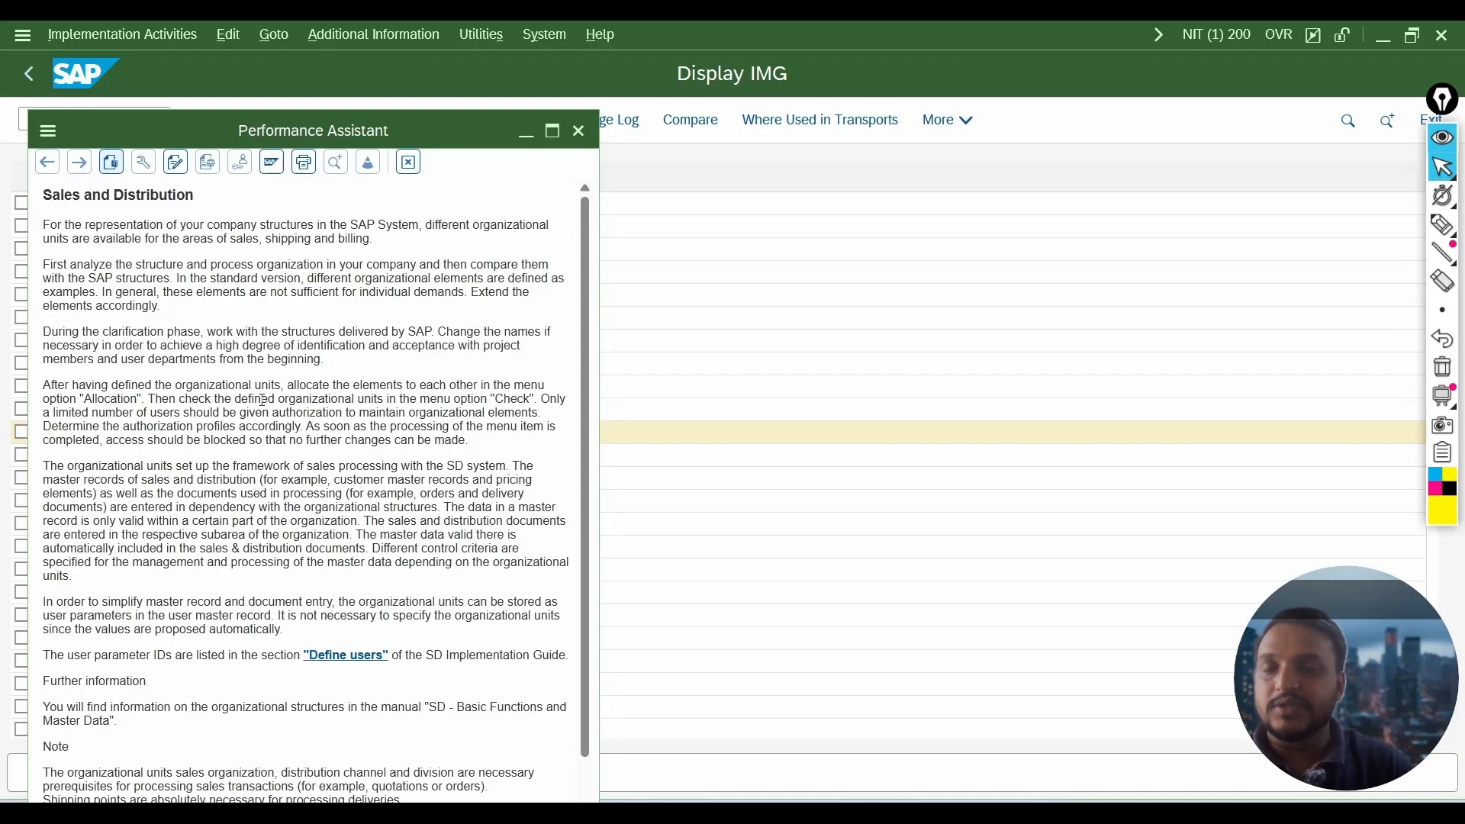
scroll(200, 349, down, 2)
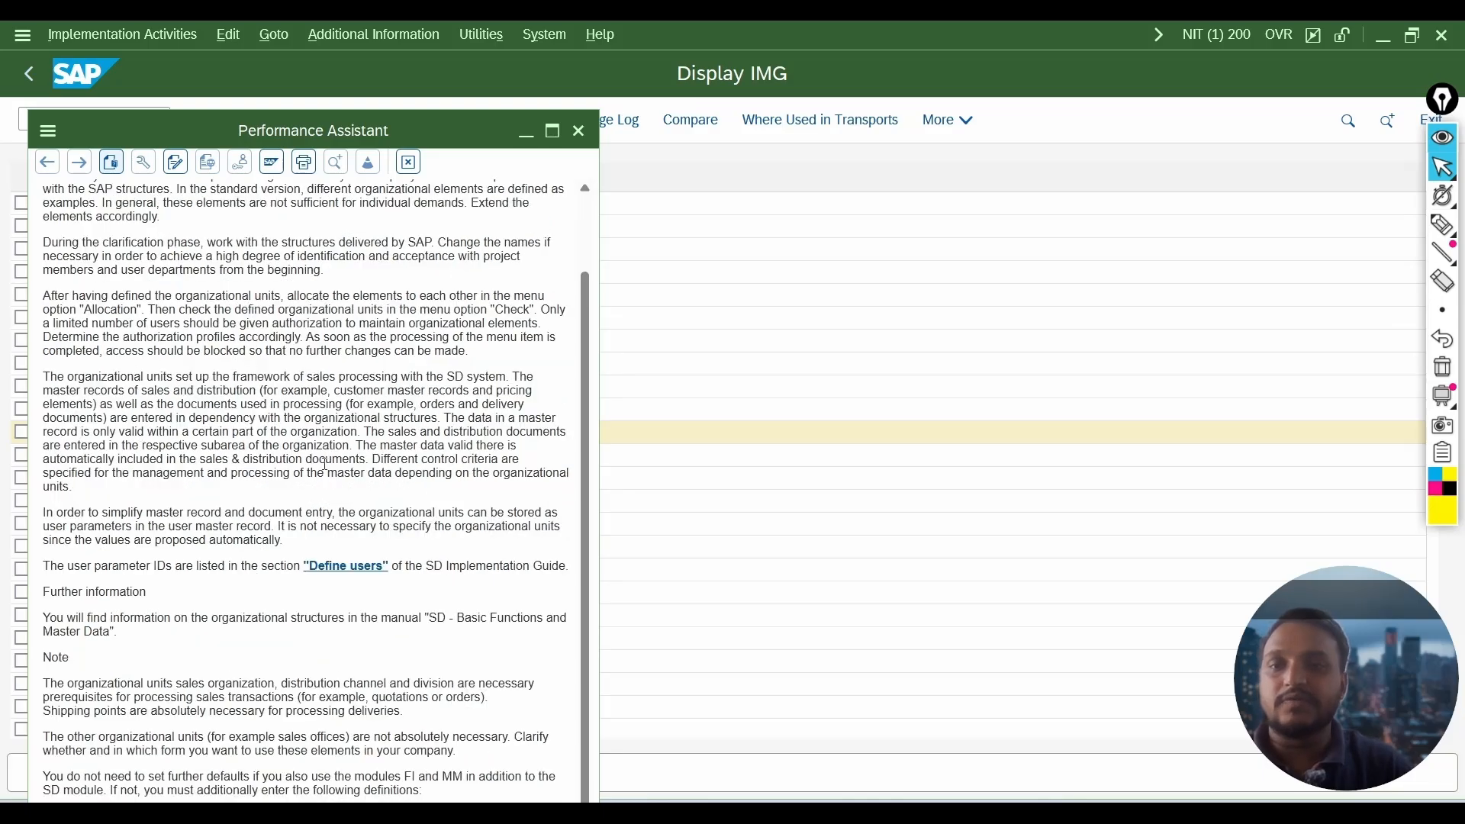
scroll(358, 642, up, 2)
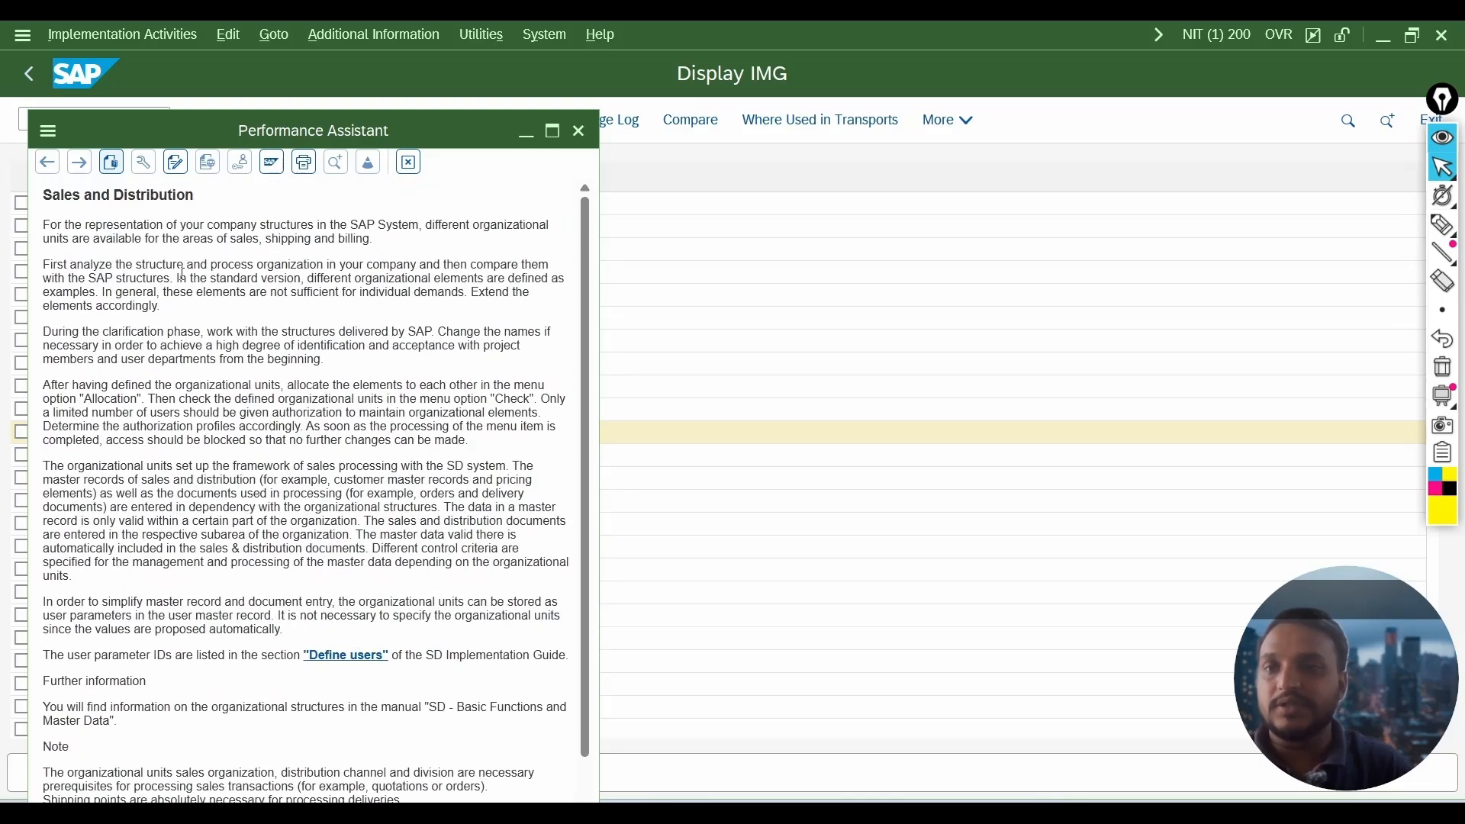
click(578, 131)
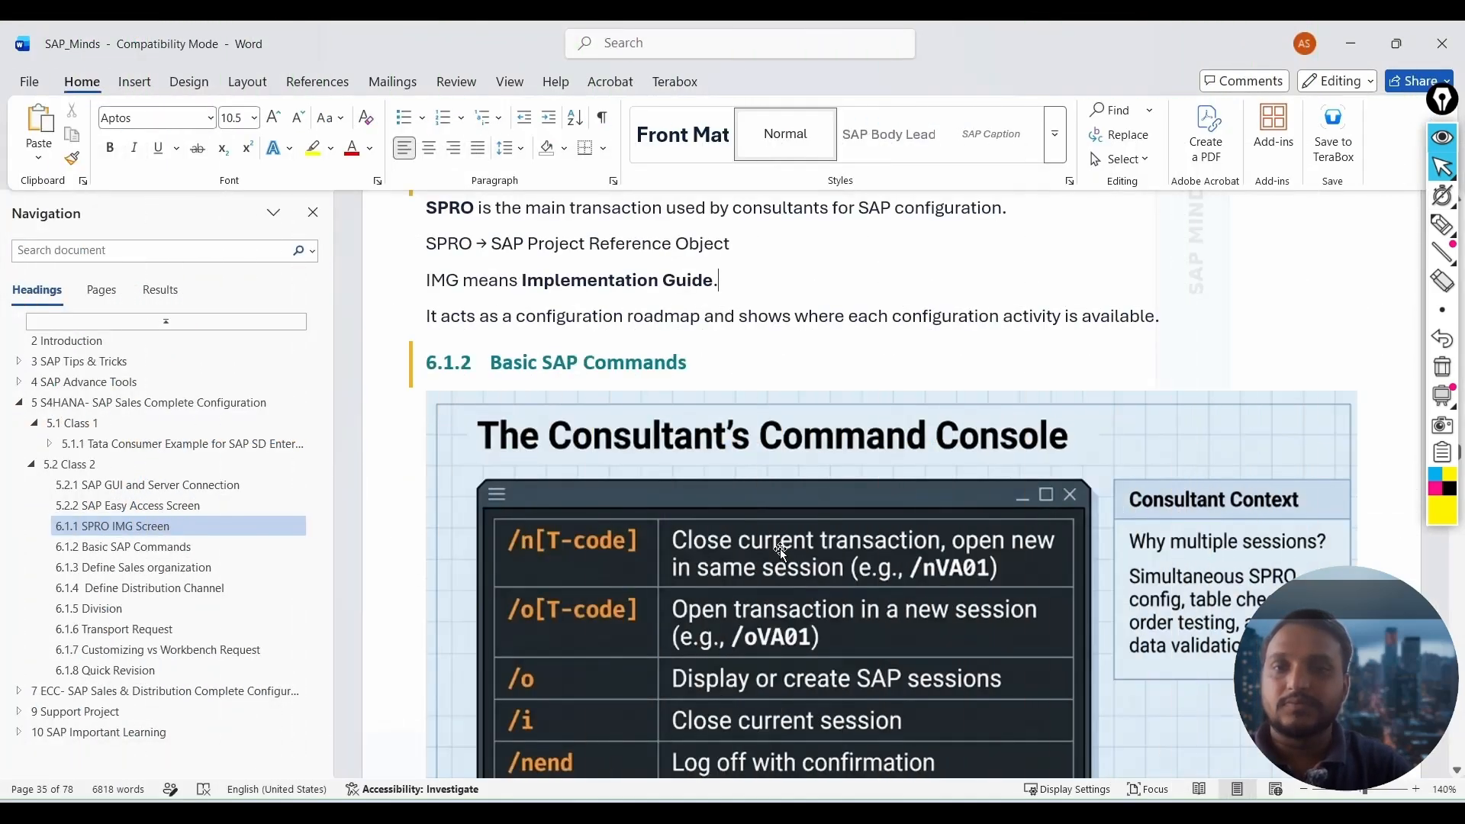
Review the Basic SAP Commands section in Word and return in SAP to the Customizing: Execute Project screen.
scroll(779, 548, down, 3)
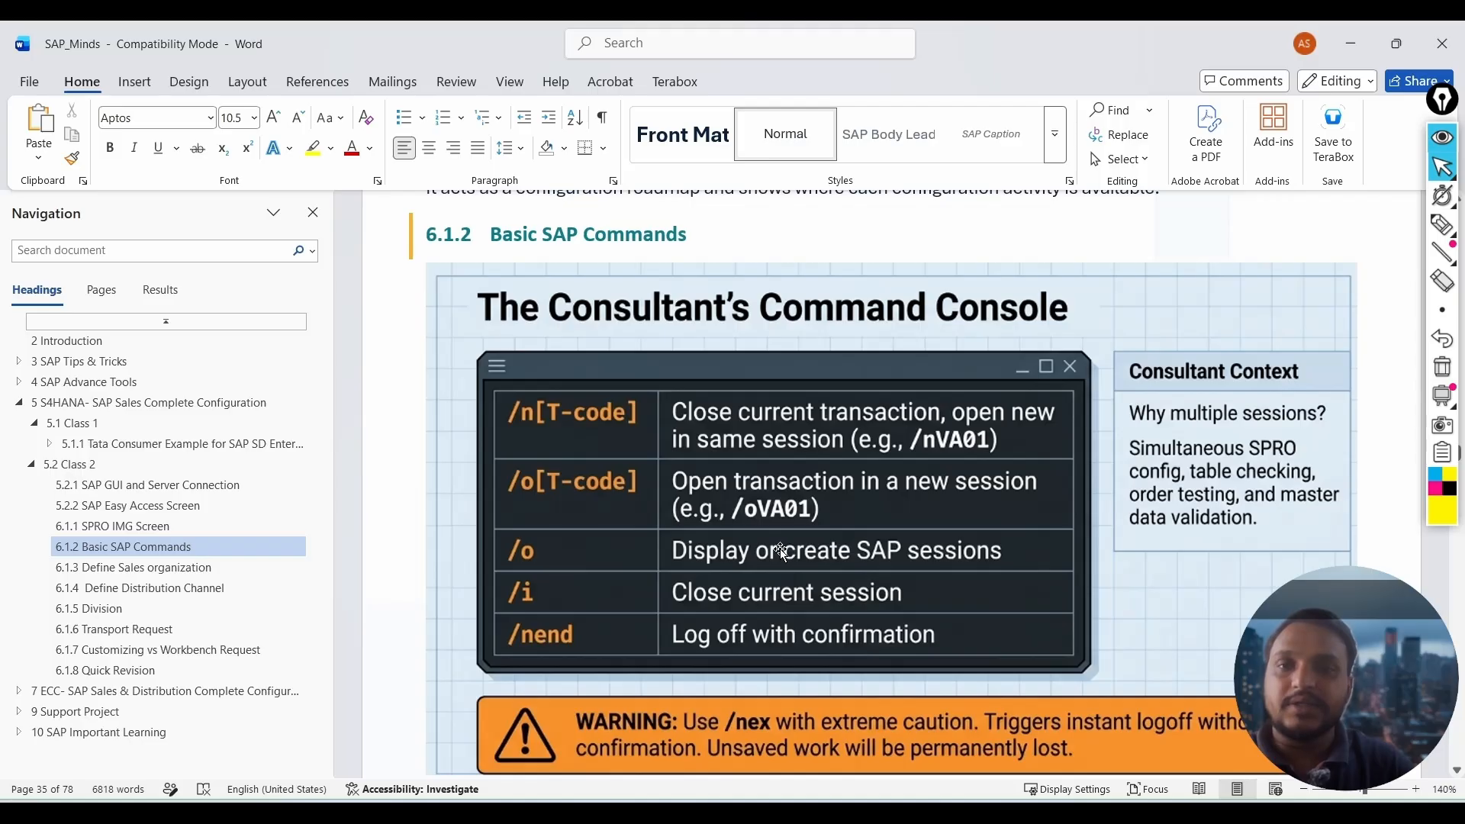
click(762, 810)
click(775, 765)
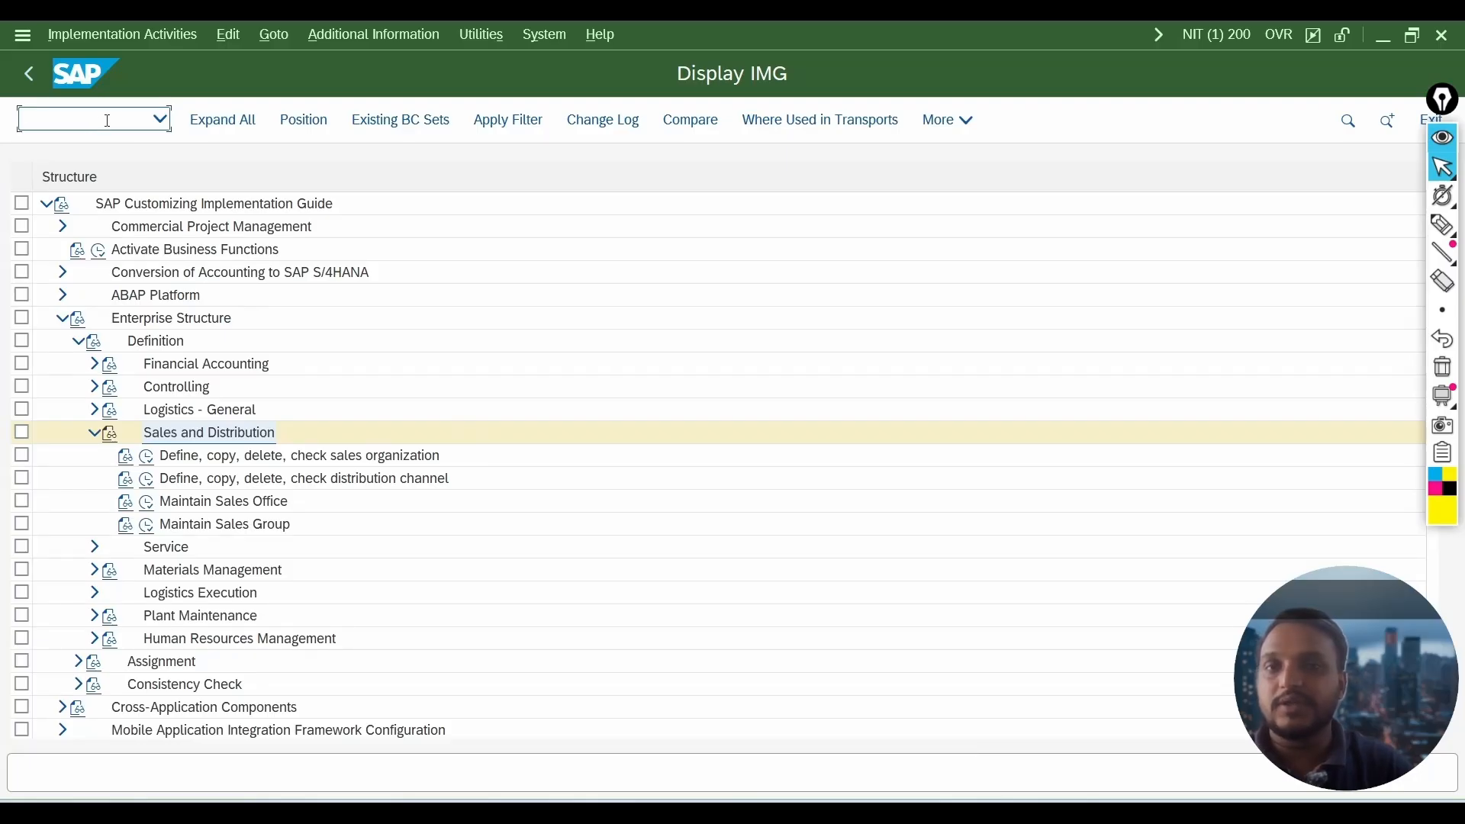
click(31, 74)
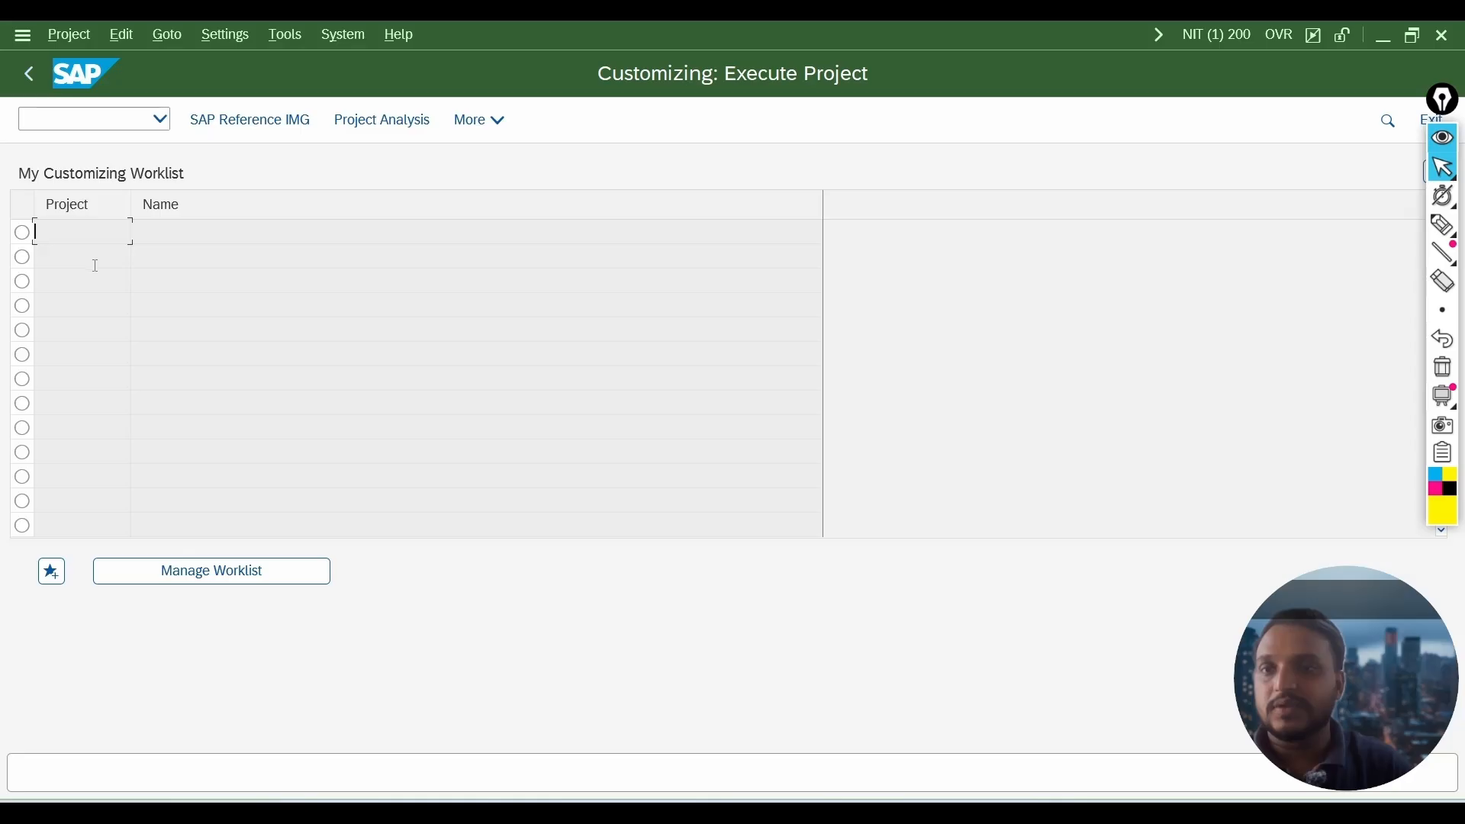
Go back to the SAP Easy Access screen and consult the Basic SAP Commands table in Word.
click(29, 74)
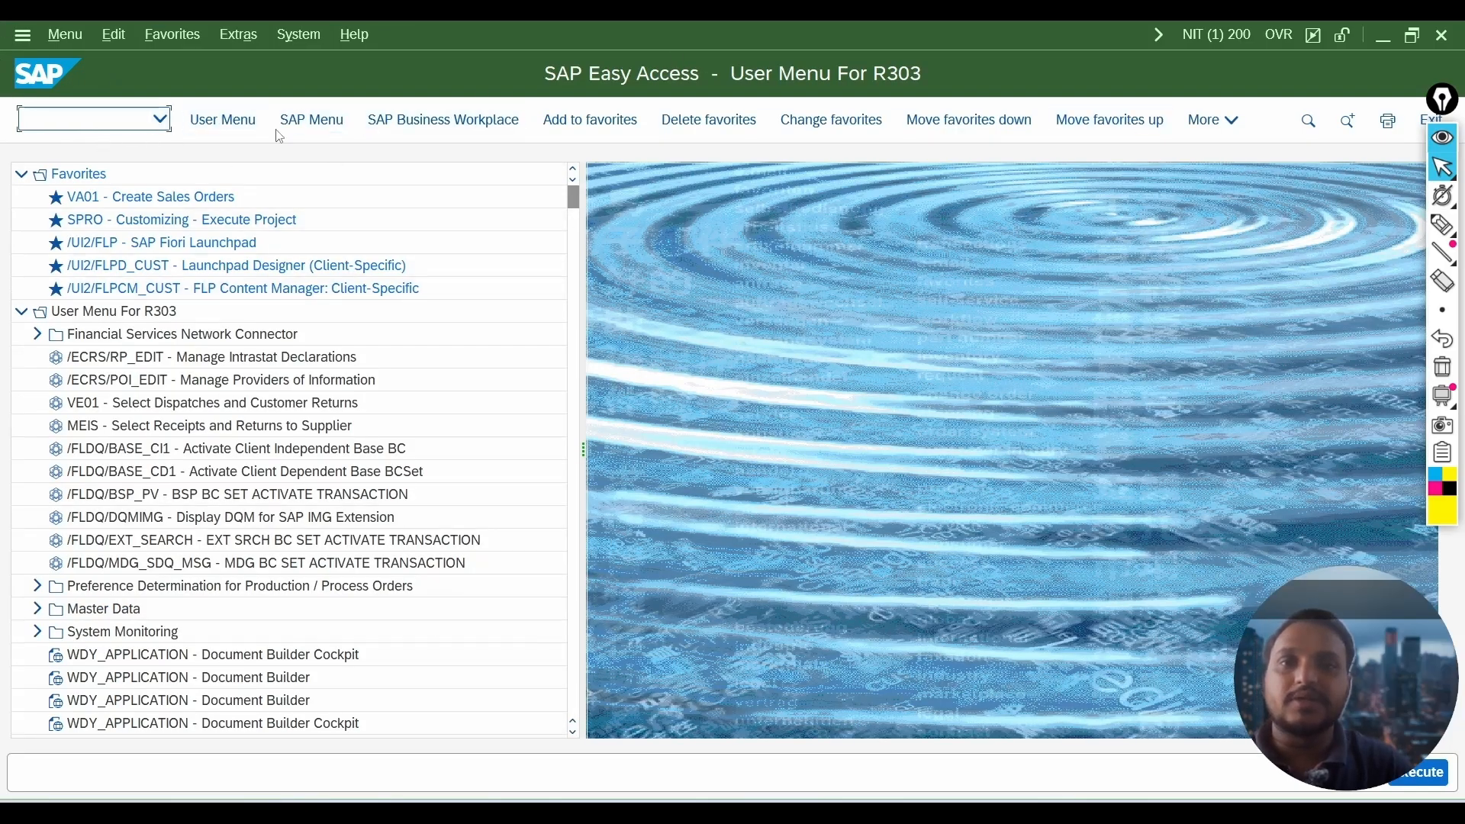
click(91, 123)
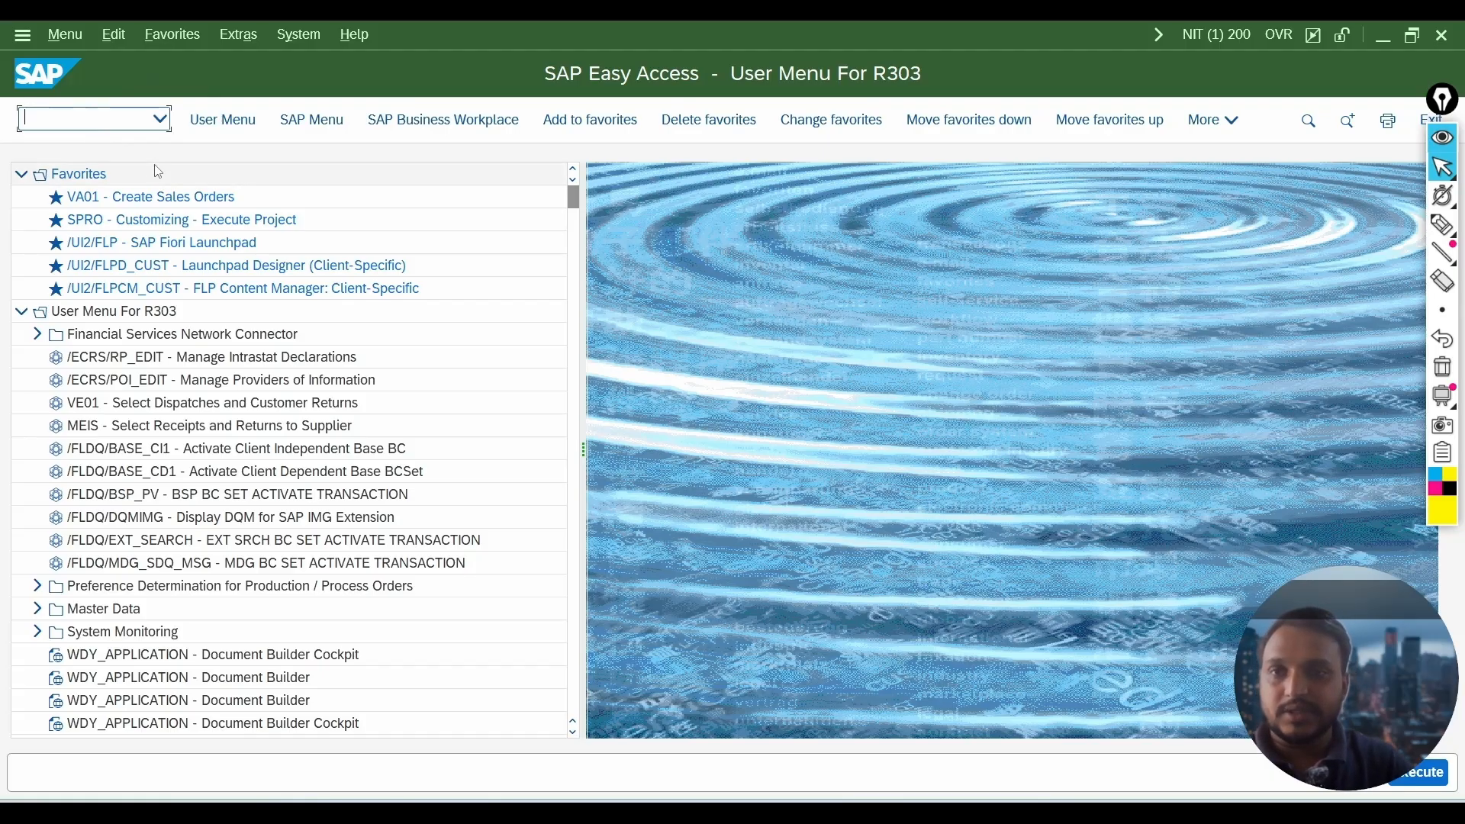
key(alt+Tab)
scroll(876, 432, down, 2)
scroll(649, 423, down, 1)
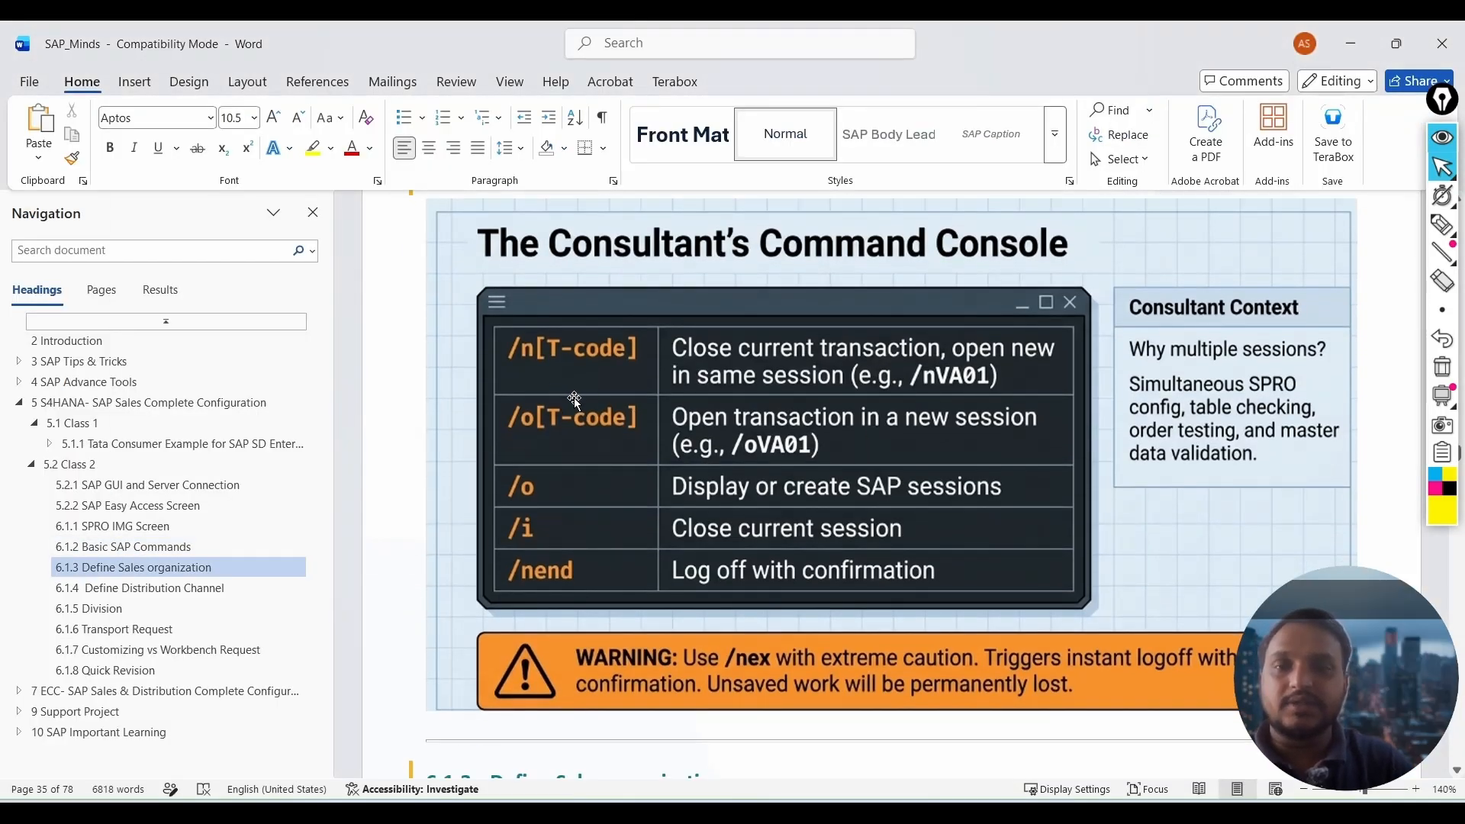
Switch back to SAP, run transaction VA01 from SAP Easy Access and return to the Easy Access screen.
key(alt+Tab)
text(va01)
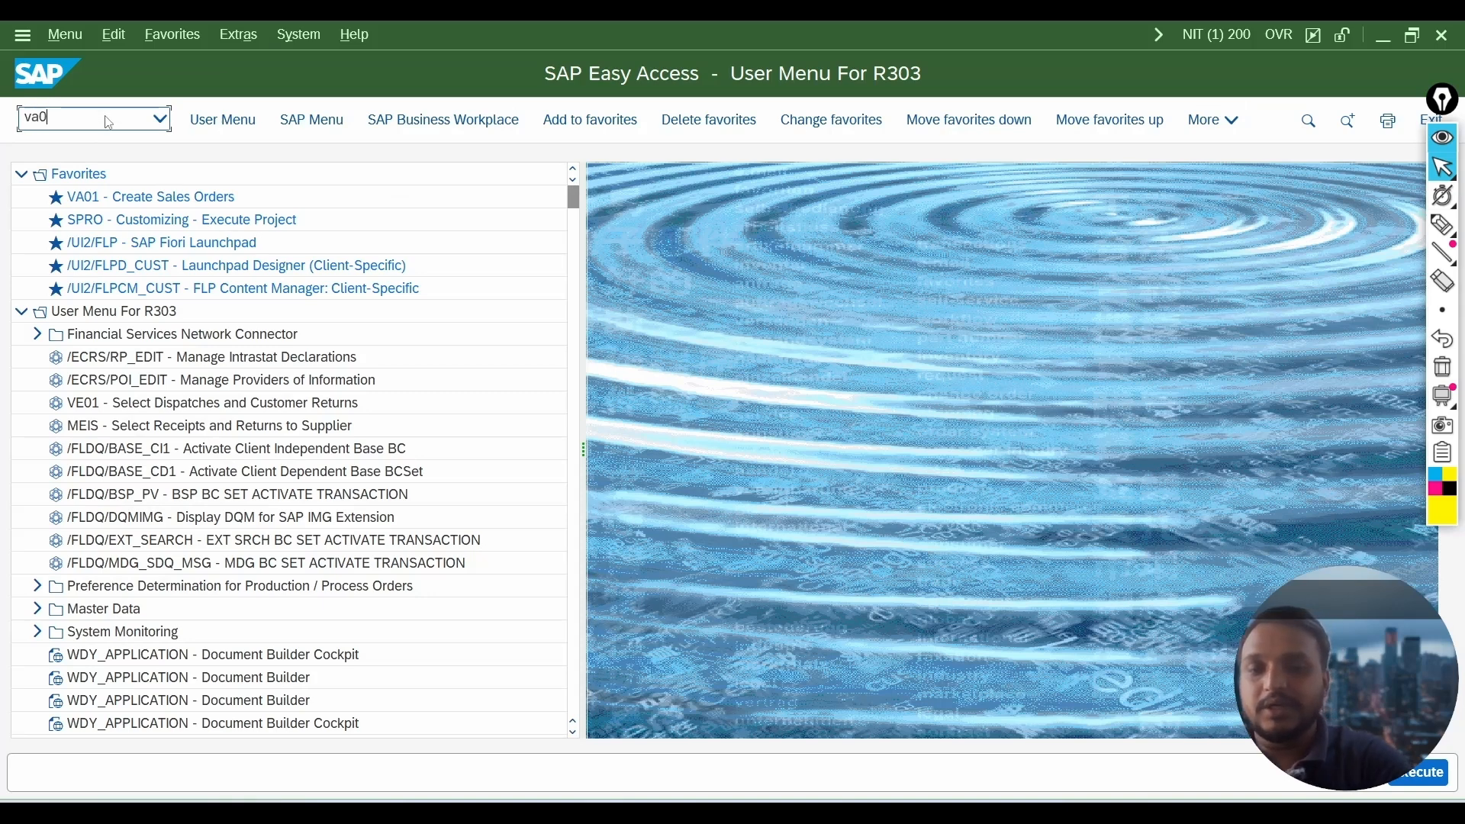
key(Return)
click(128, 115)
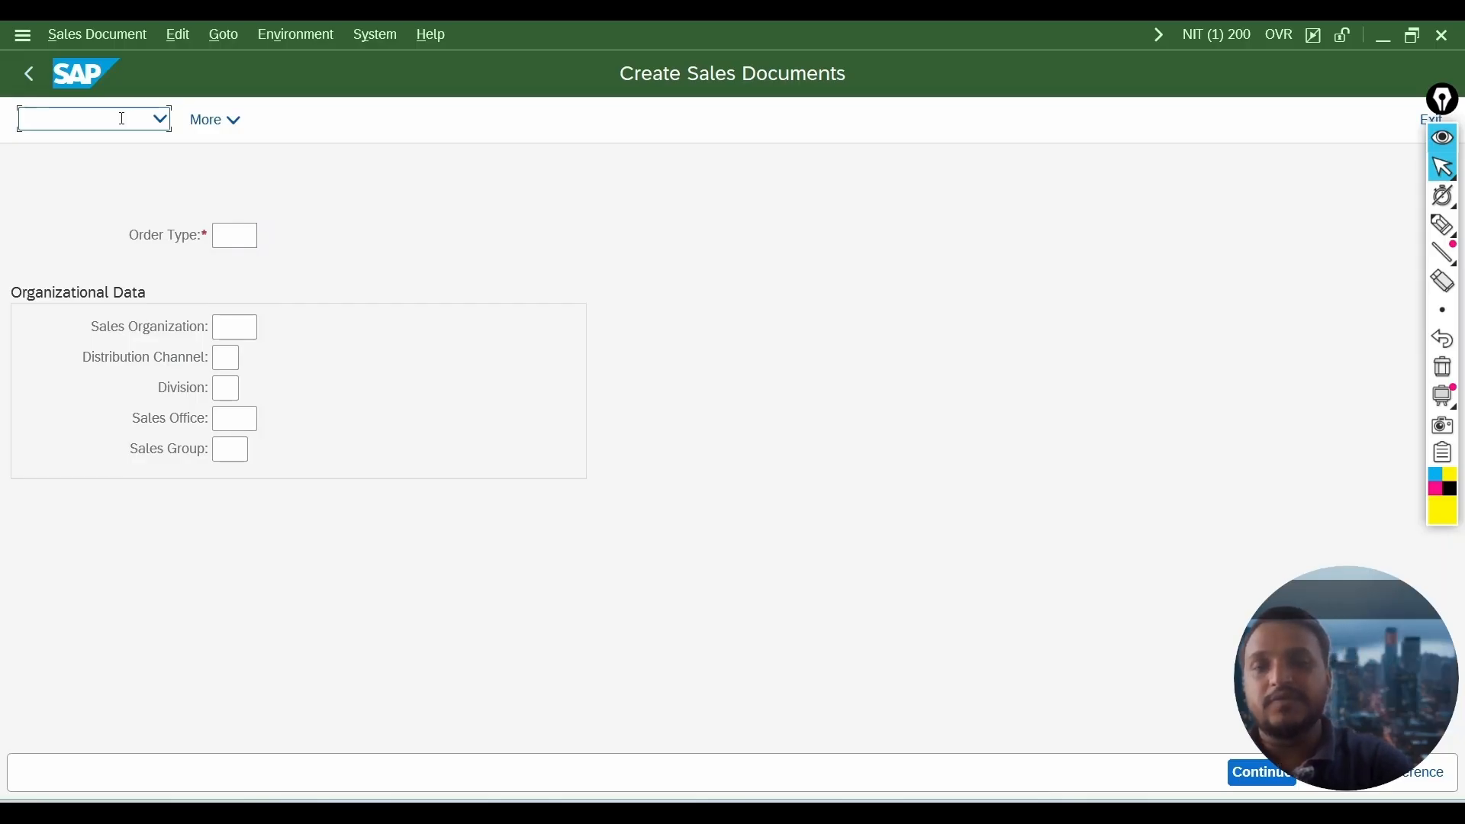
click(29, 73)
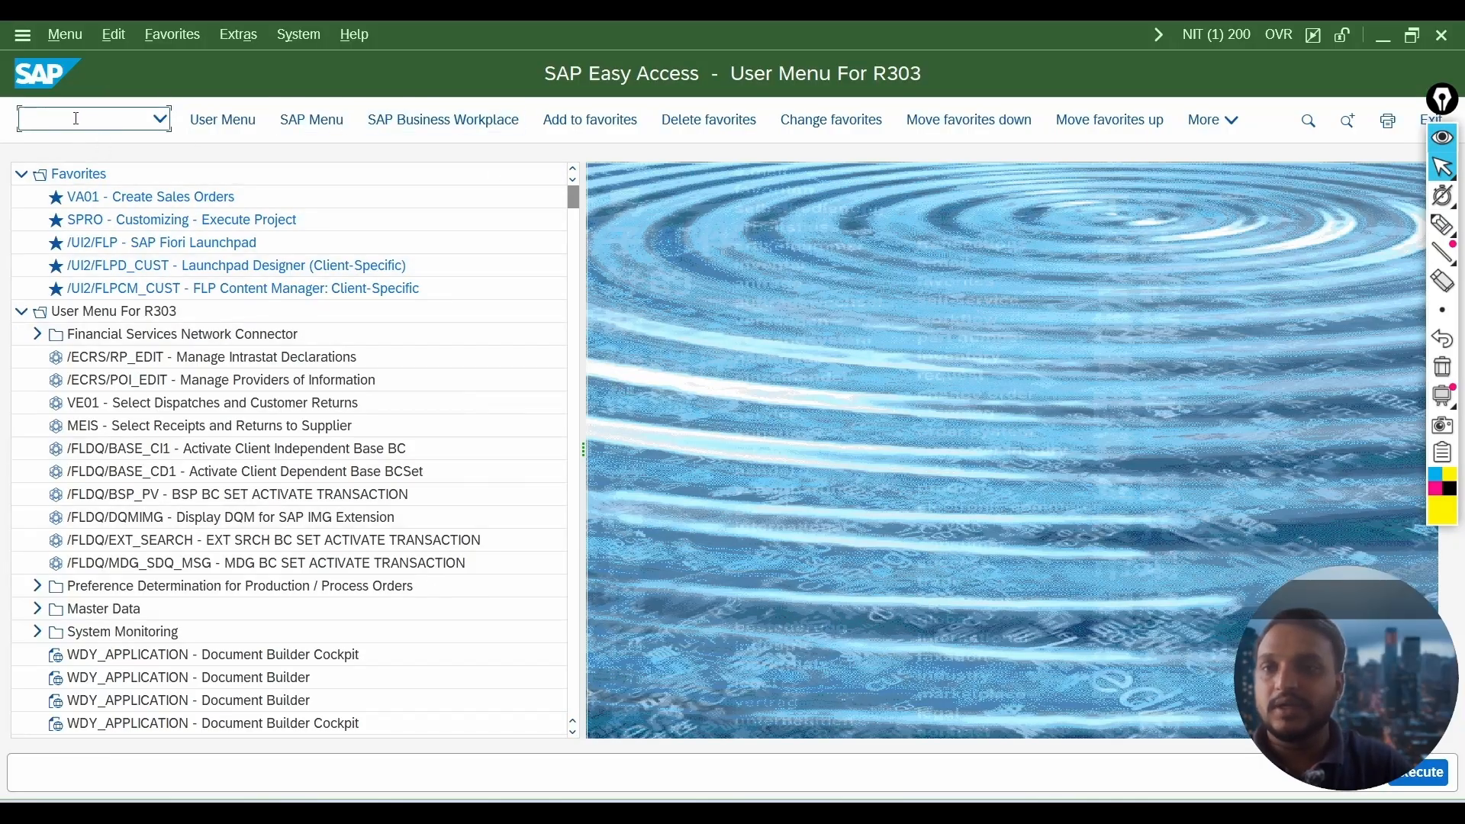
Run transaction VL01N from SAP Easy Access and return to the Easy Access screen.
text(vl01n)
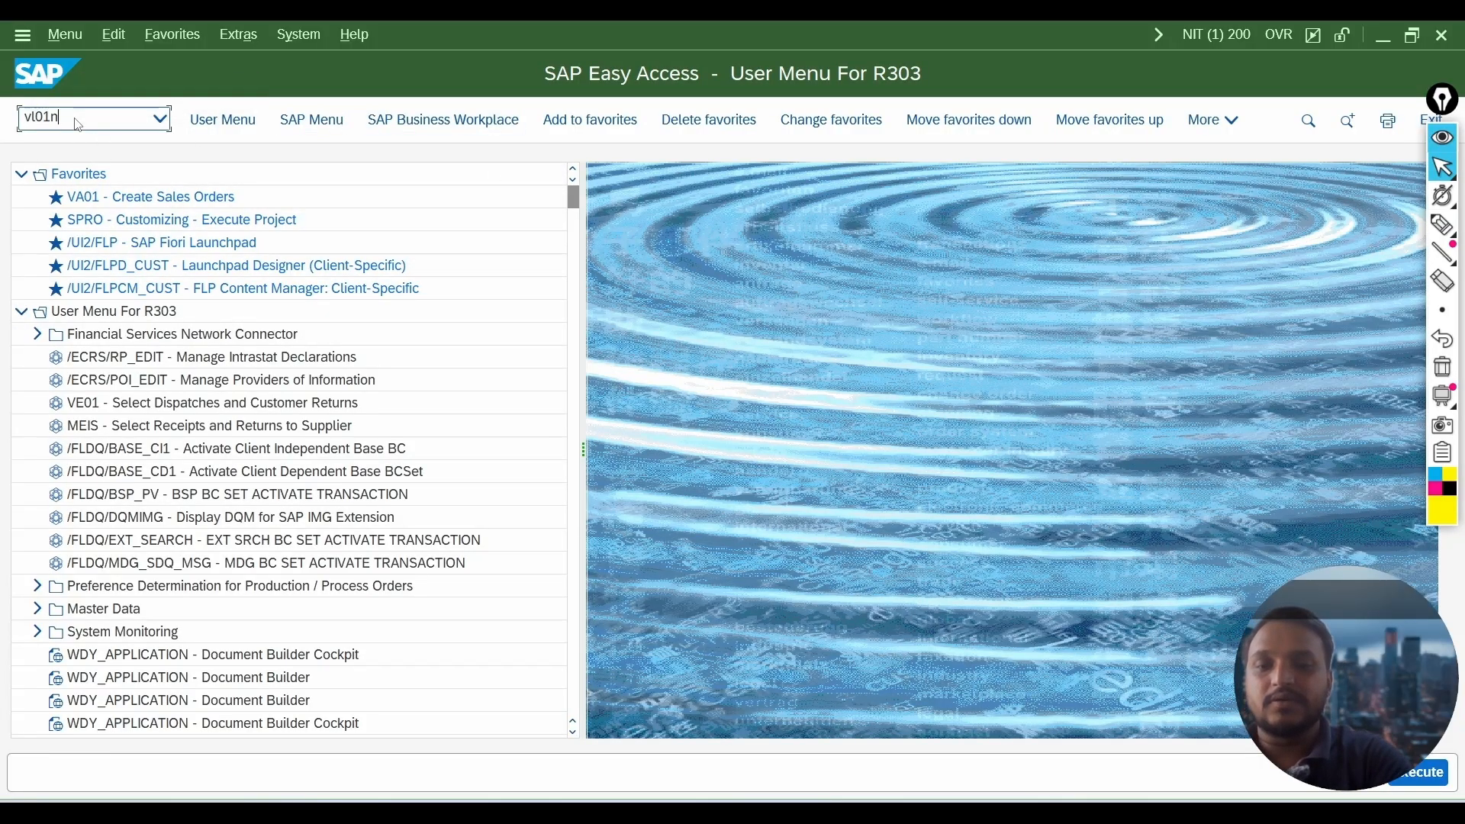
key(Return)
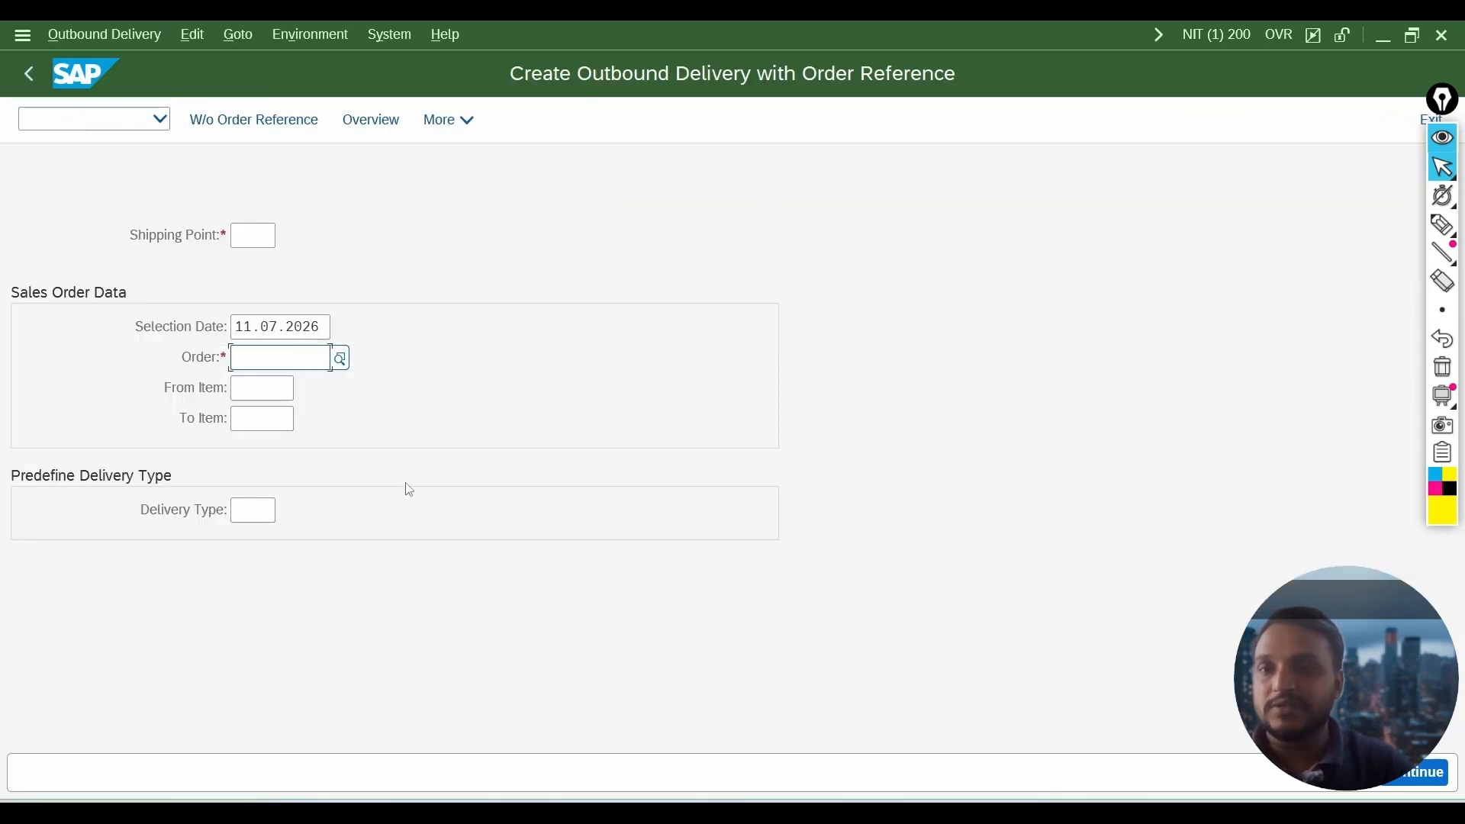
click(129, 119)
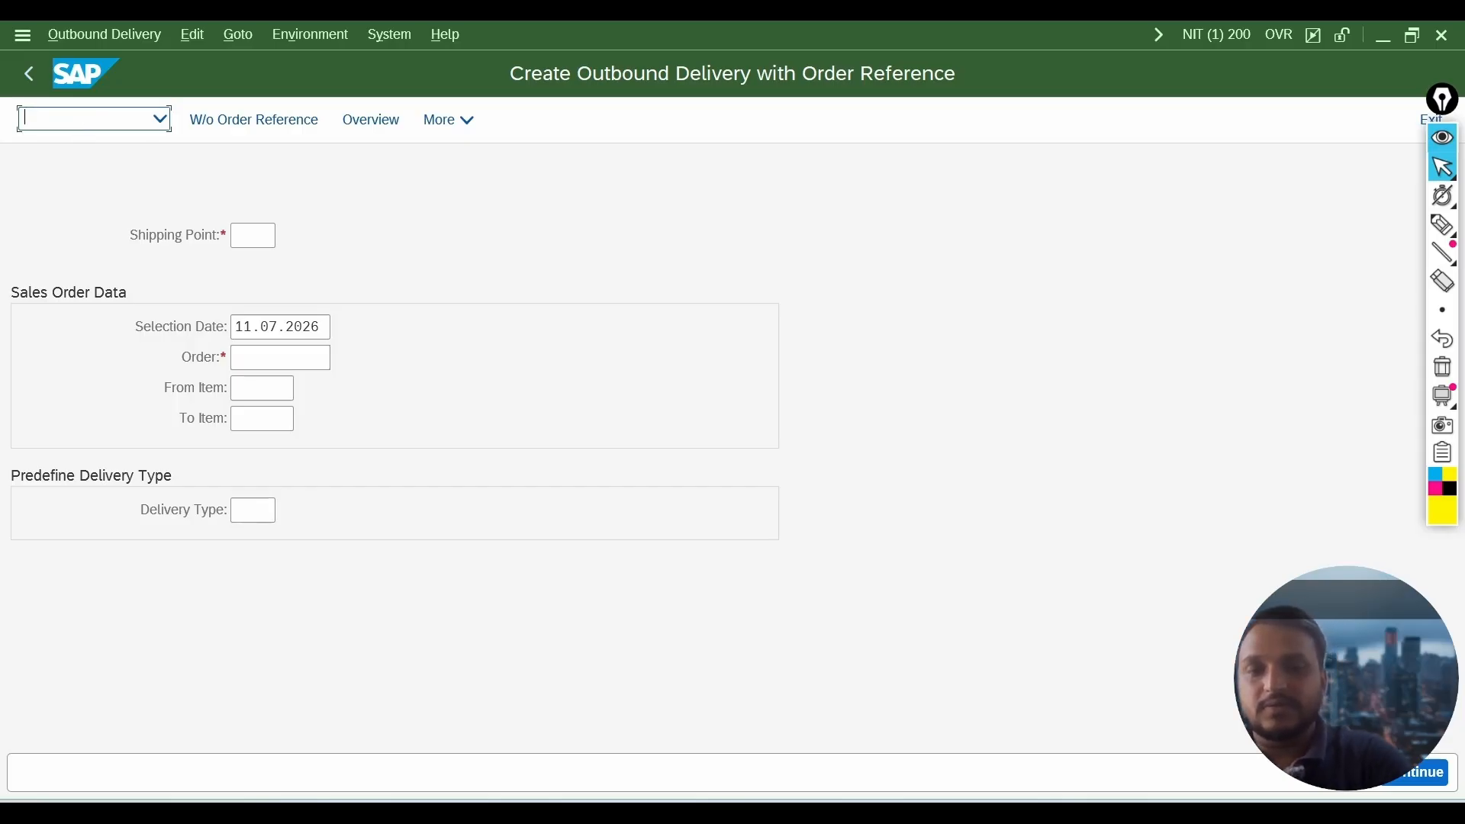
click(29, 73)
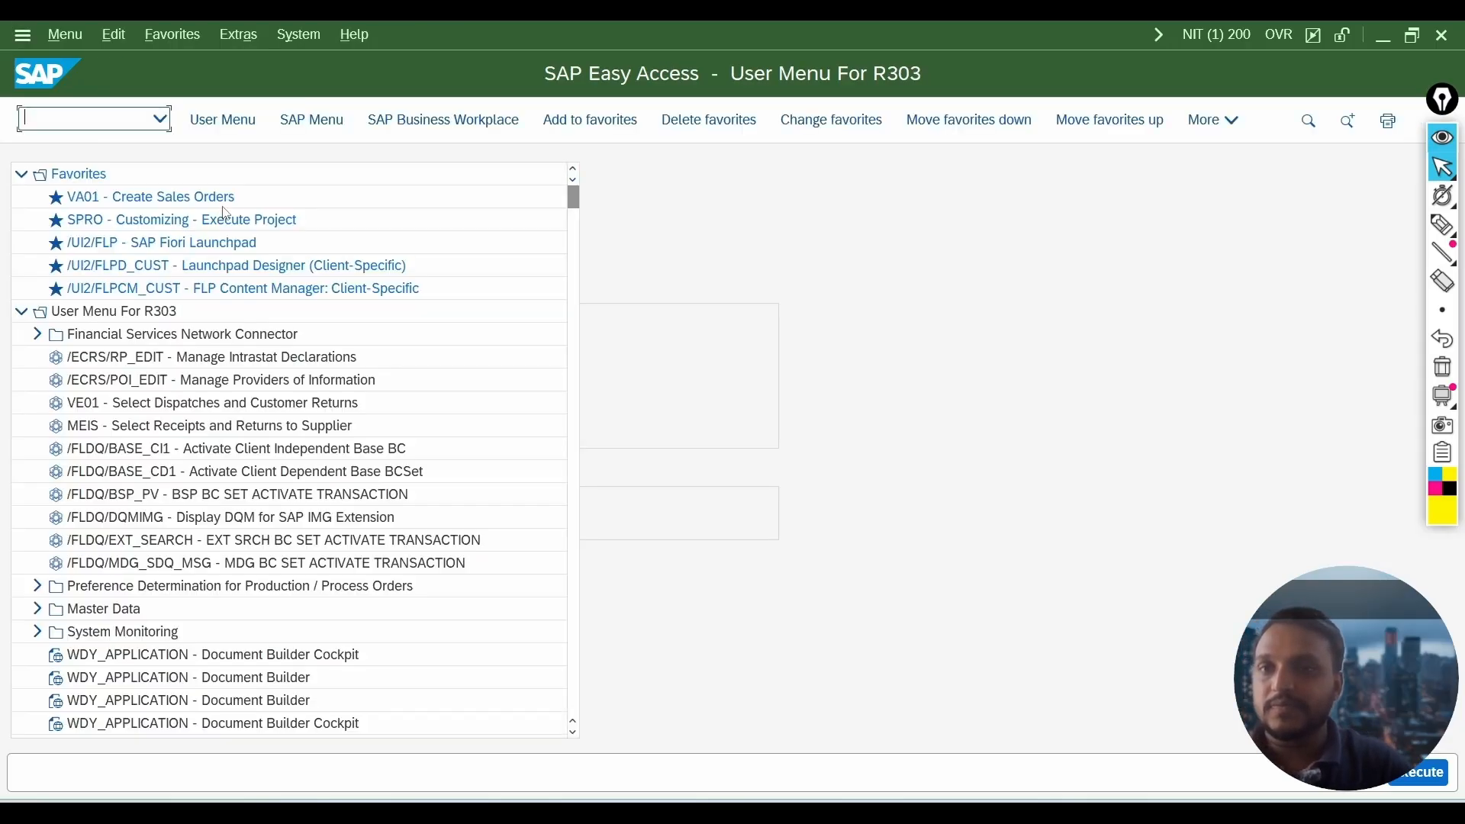
Run transaction VA01 and switch from it directly to outbound delivery creation in the same session with /nvl01n.
text(va0)
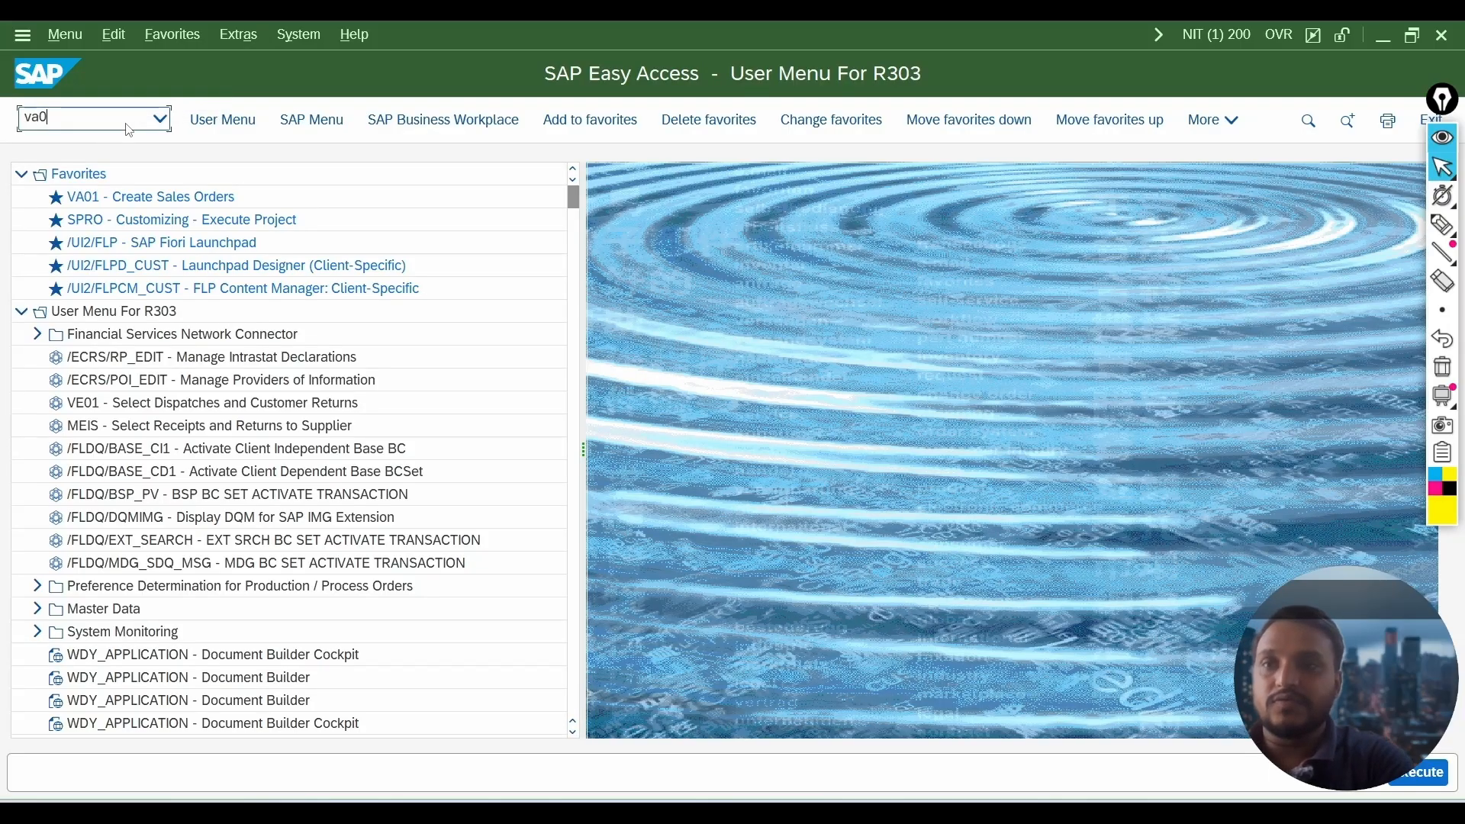
text(1)
key(Return)
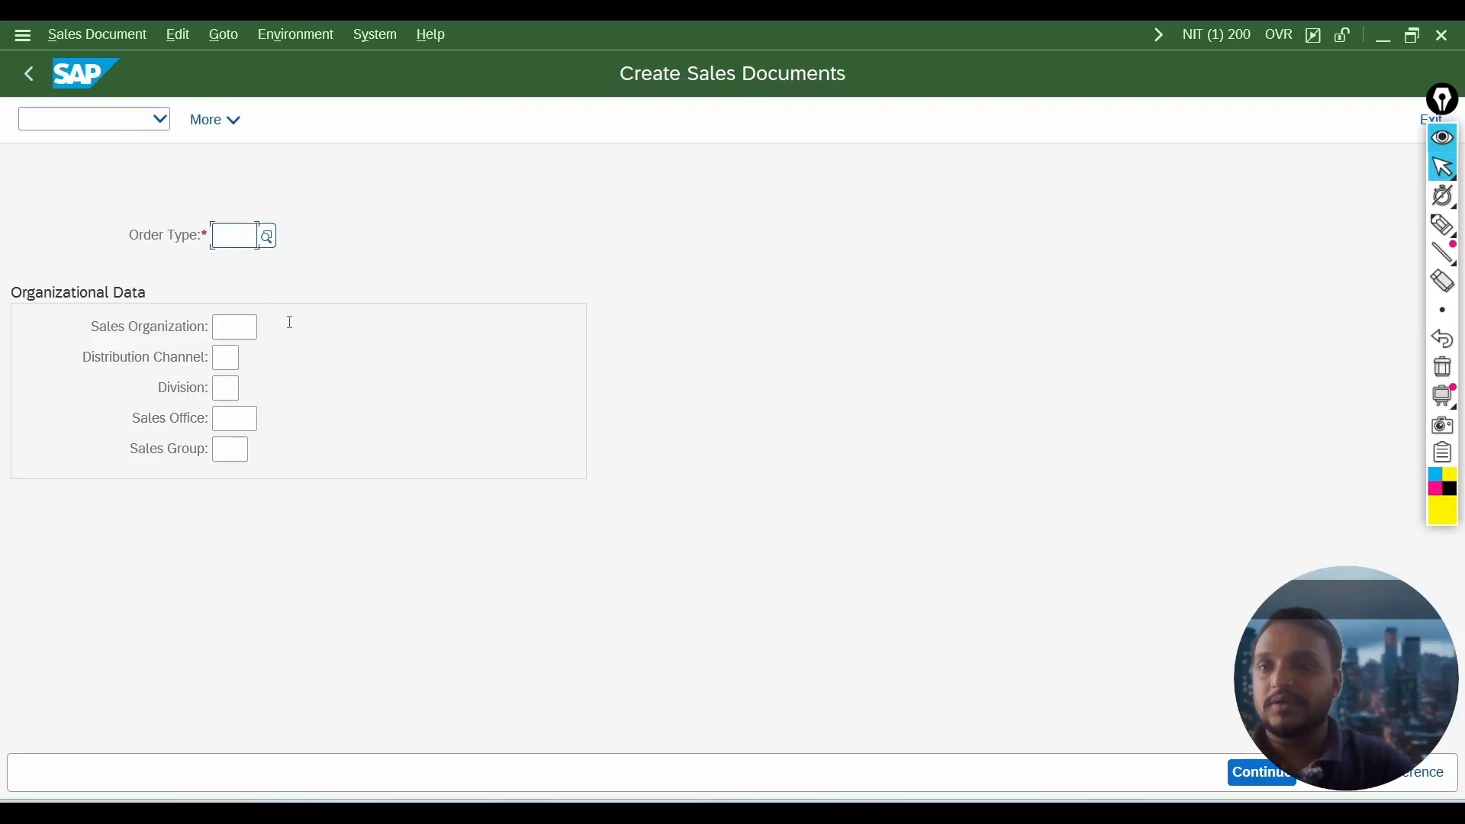
click(102, 118)
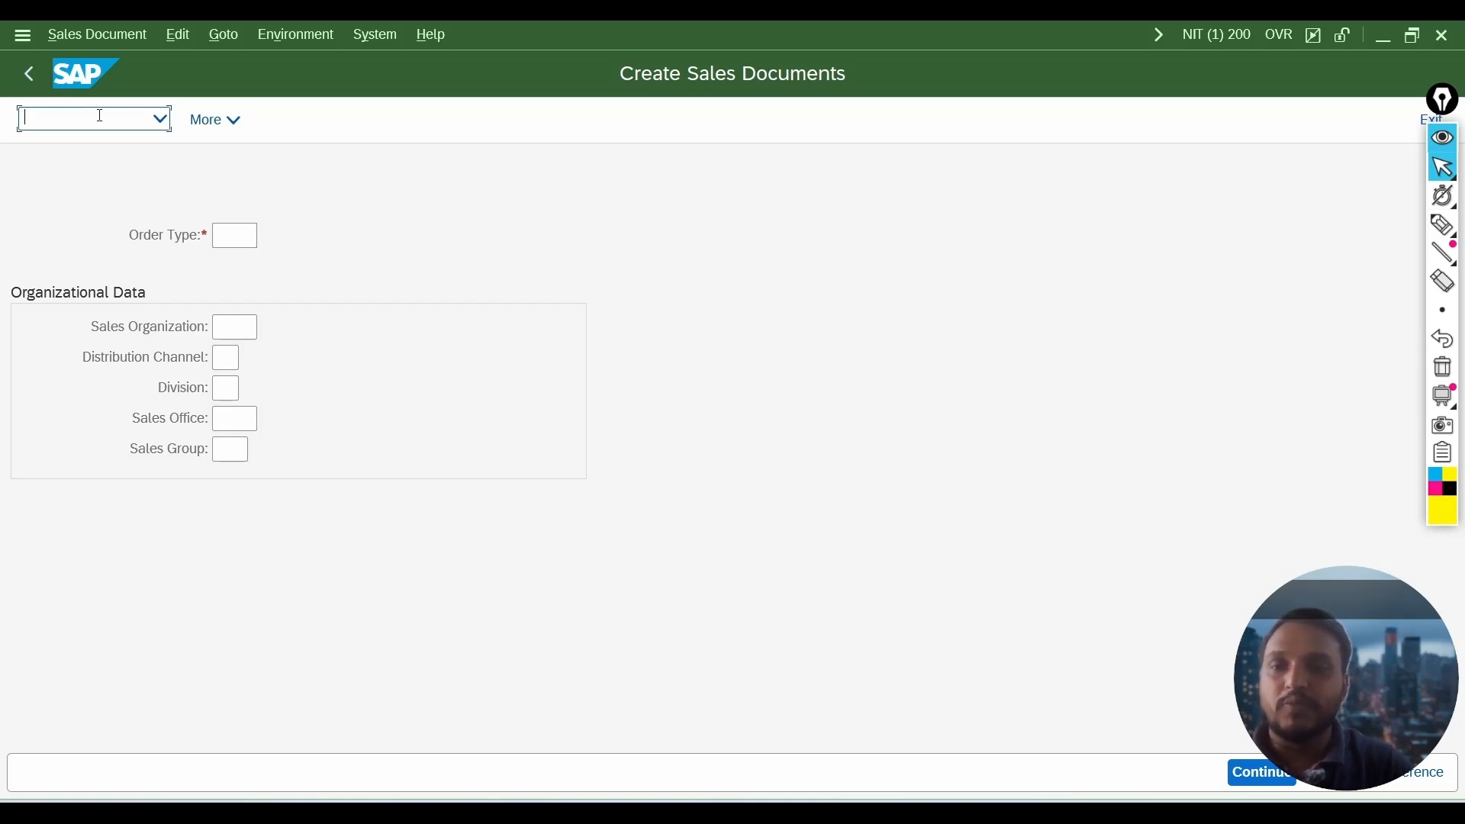
text(/n)
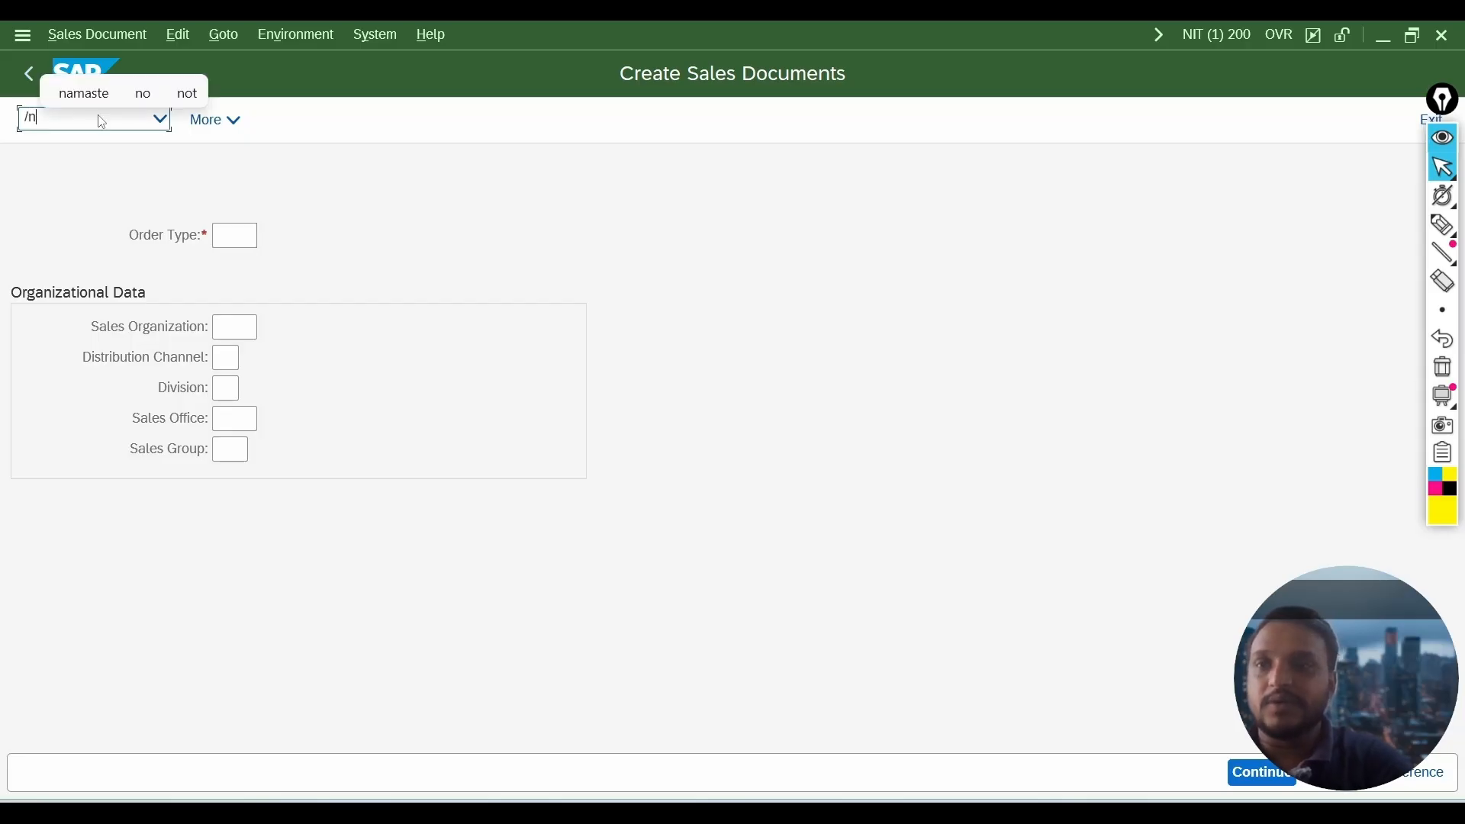
text(vl01n)
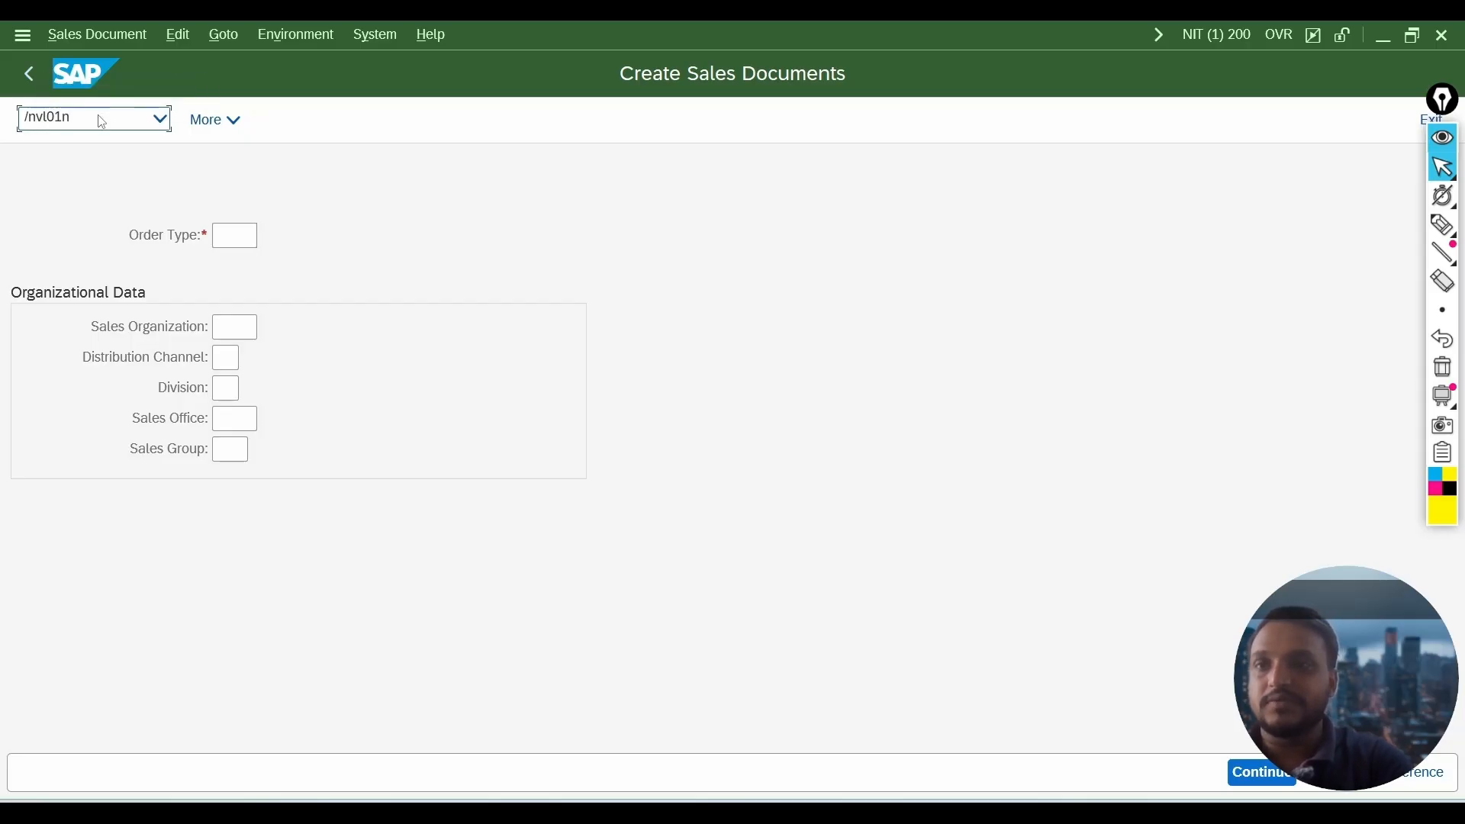
key(Return)
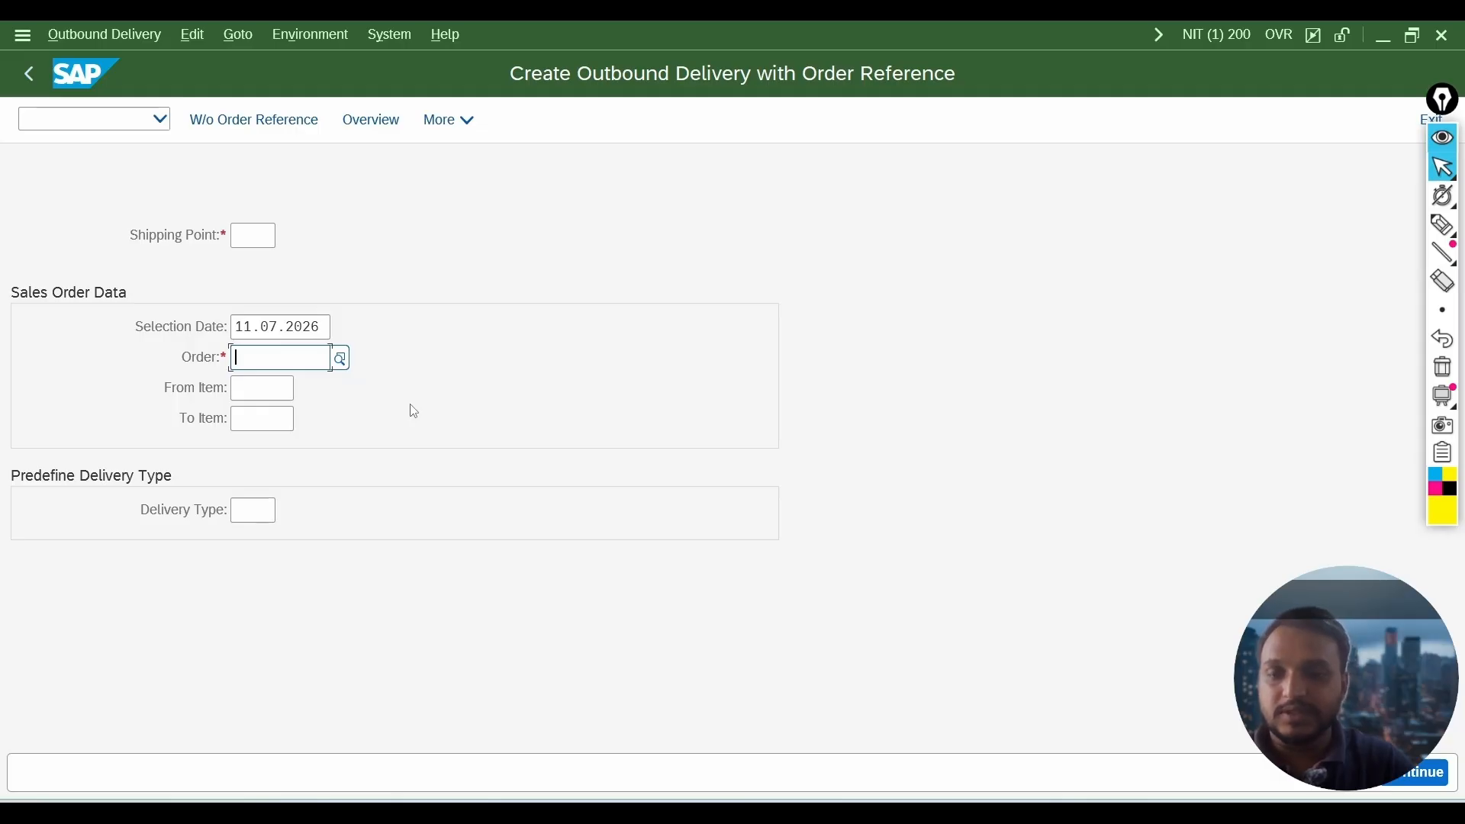
Switch to Word and review the /n and /o commands in the Basic SAP Commands section.
key(alt+Tab)
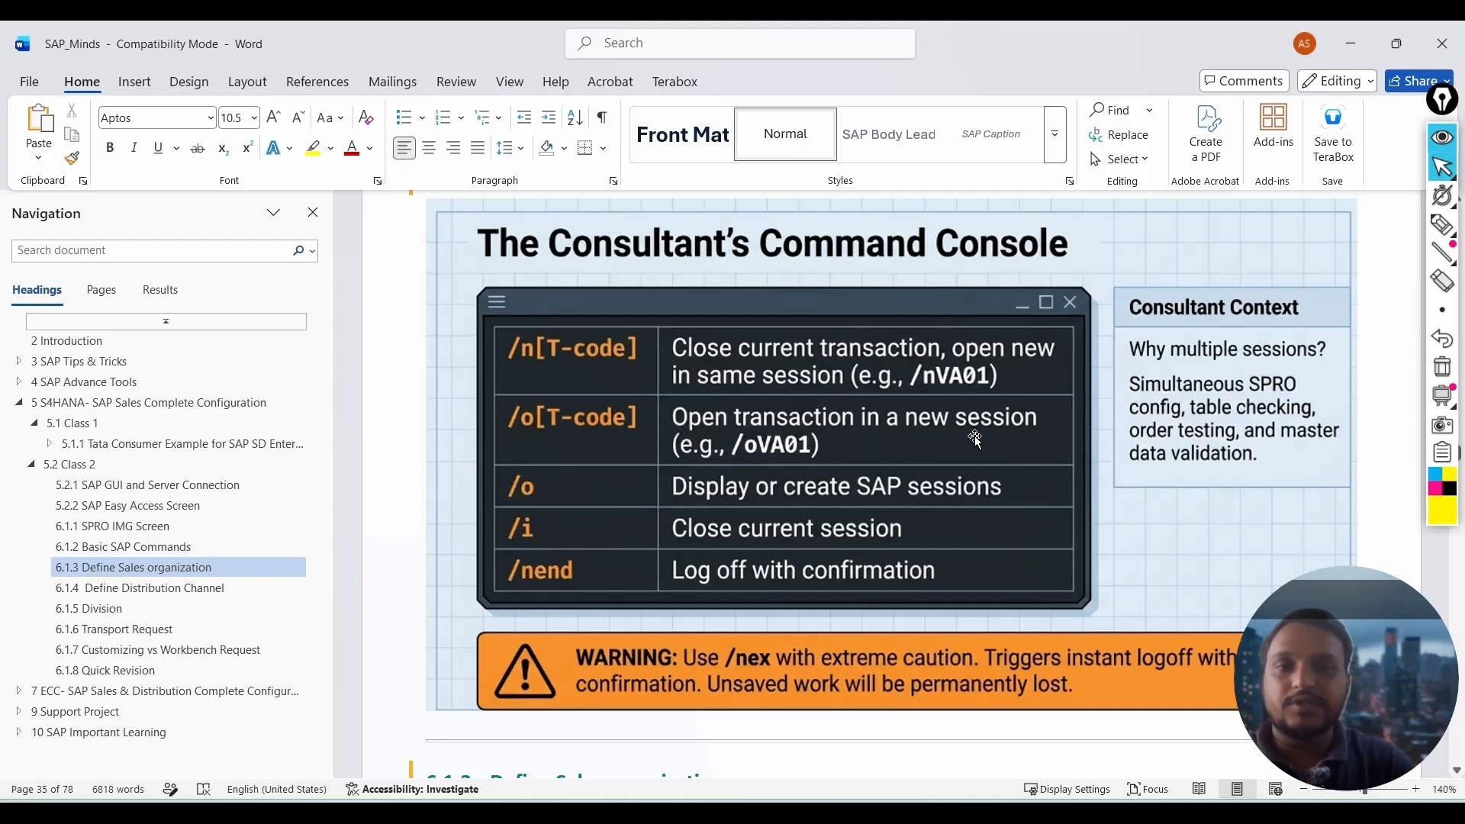
click(955, 809)
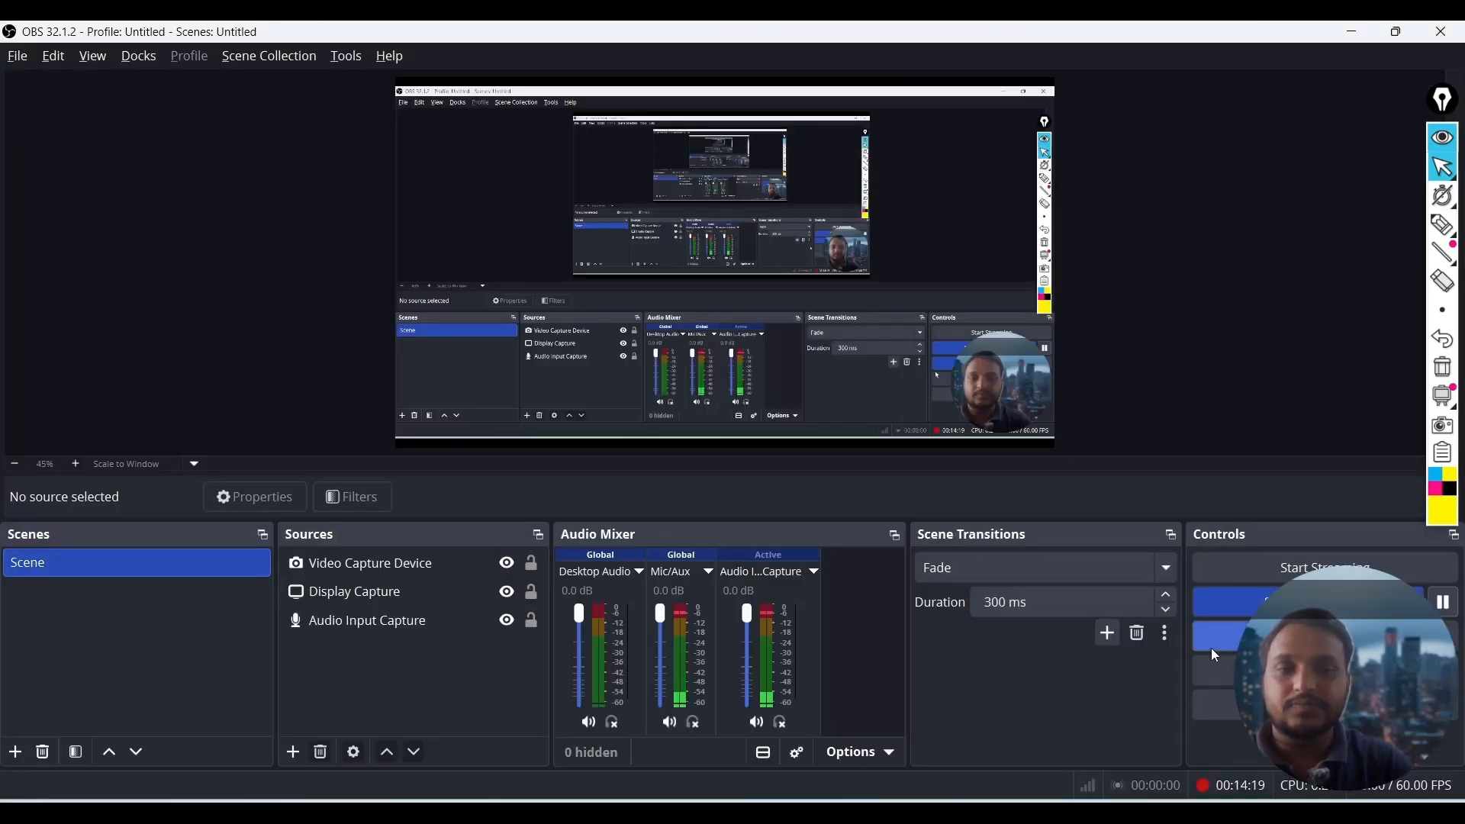
key(alt+Tab)
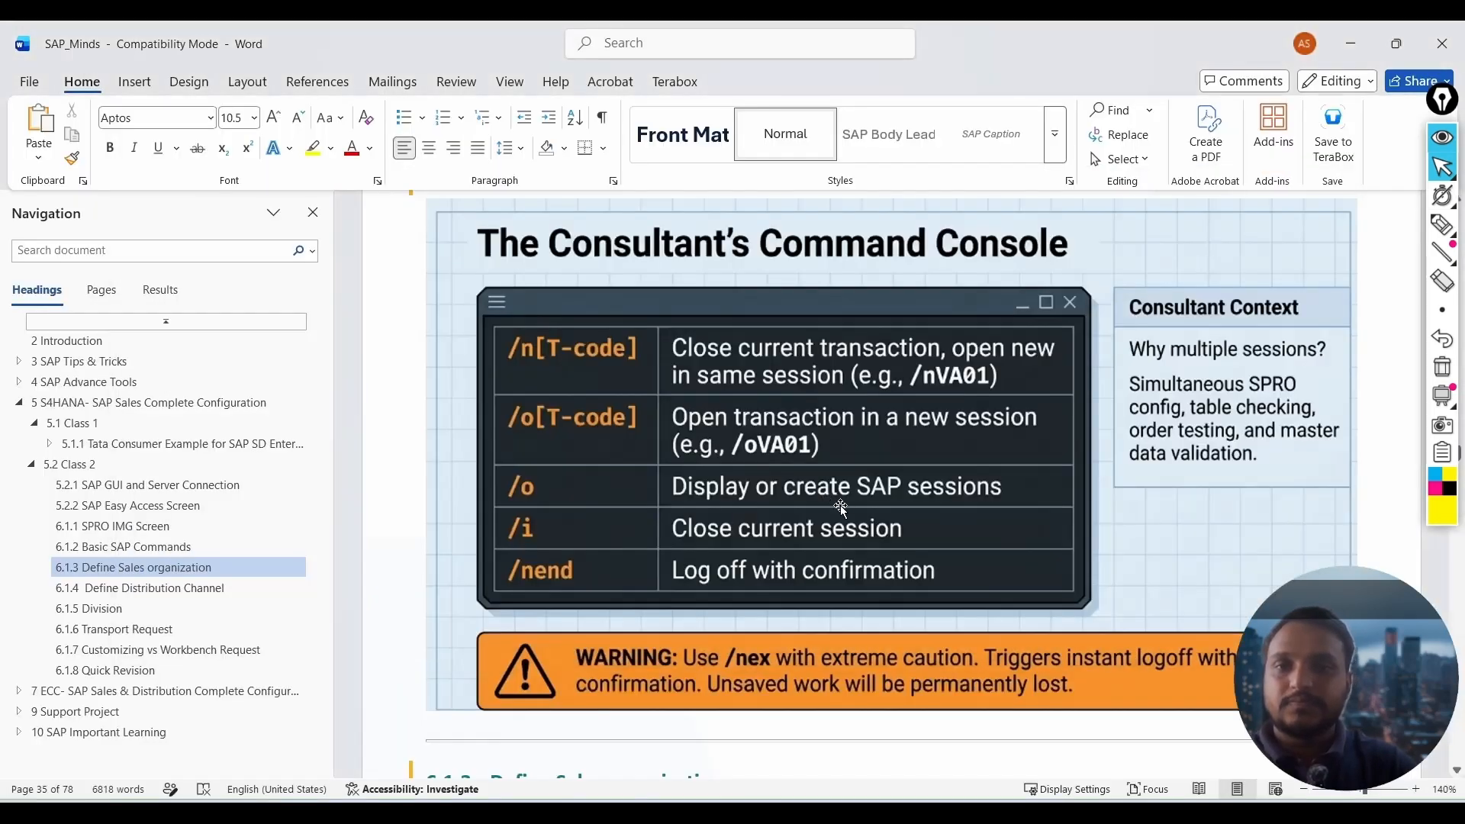
scroll(840, 505, up, 5)
scroll(840, 505, down, 4)
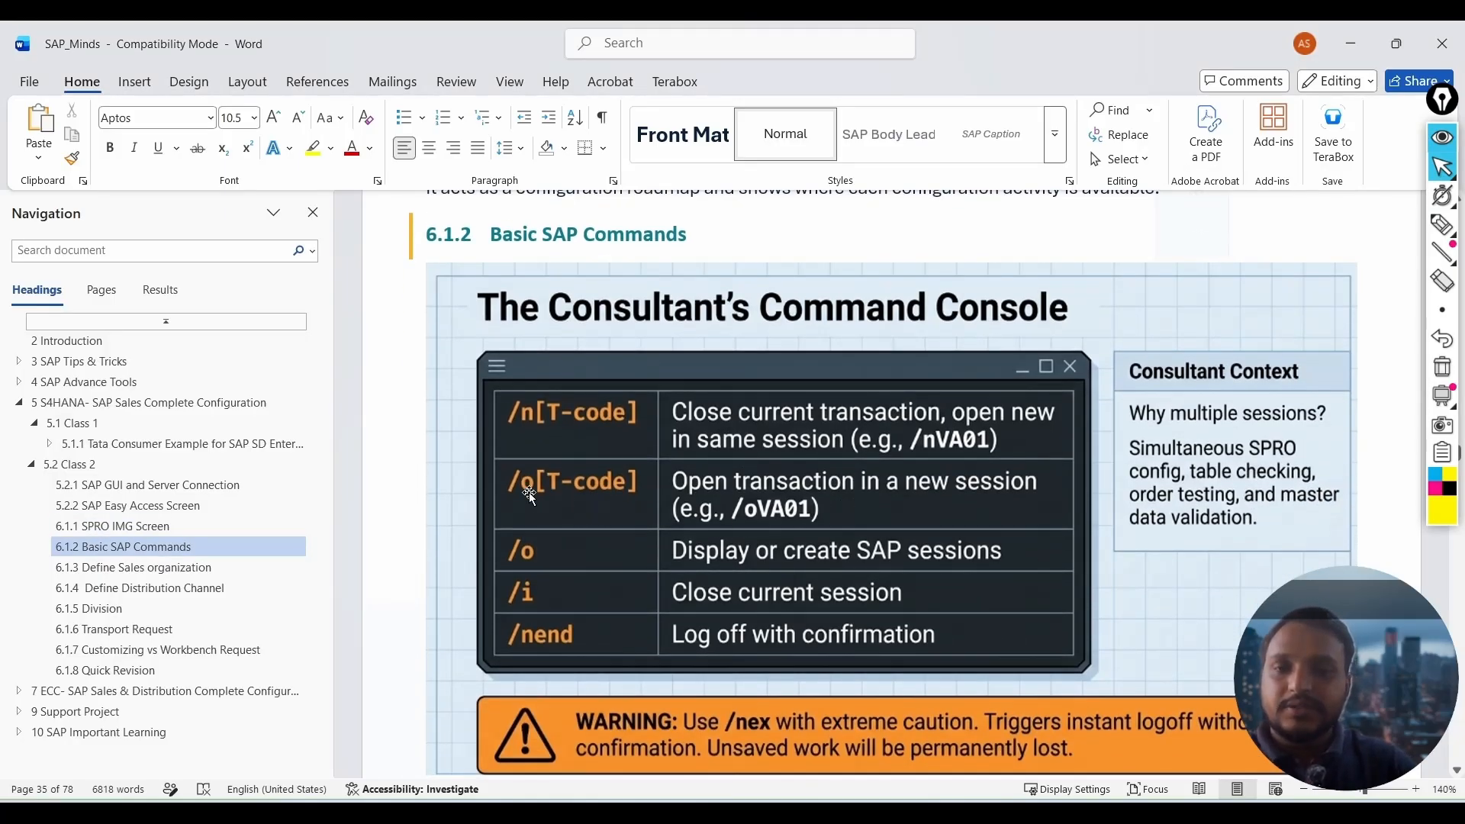
scroll(705, 487, down, 1)
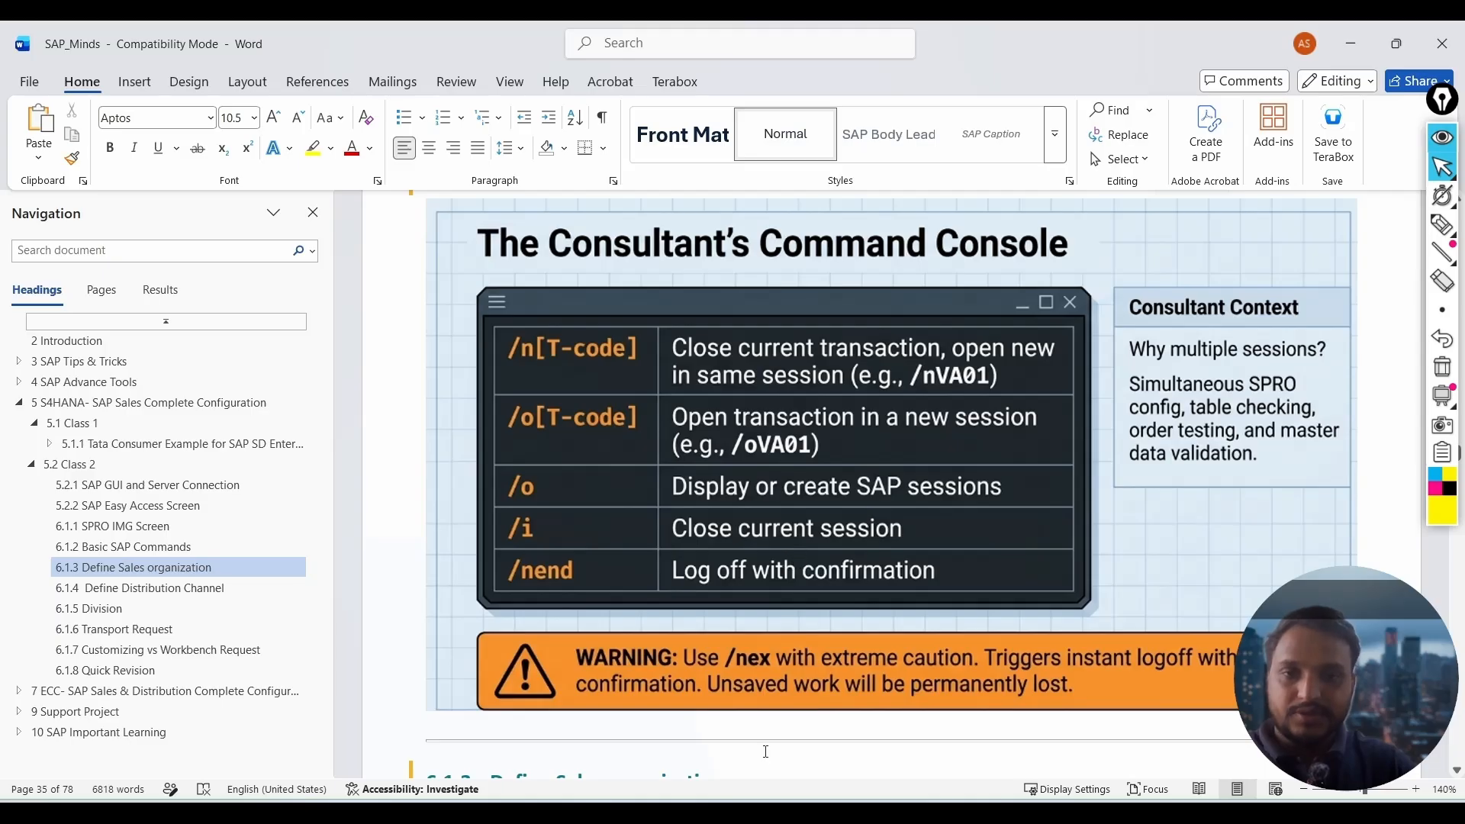
Return to the SAP session, leave the outbound delivery transaction for SAP Easy Access and run VA03.
mouse_move(711, 812)
click(807, 714)
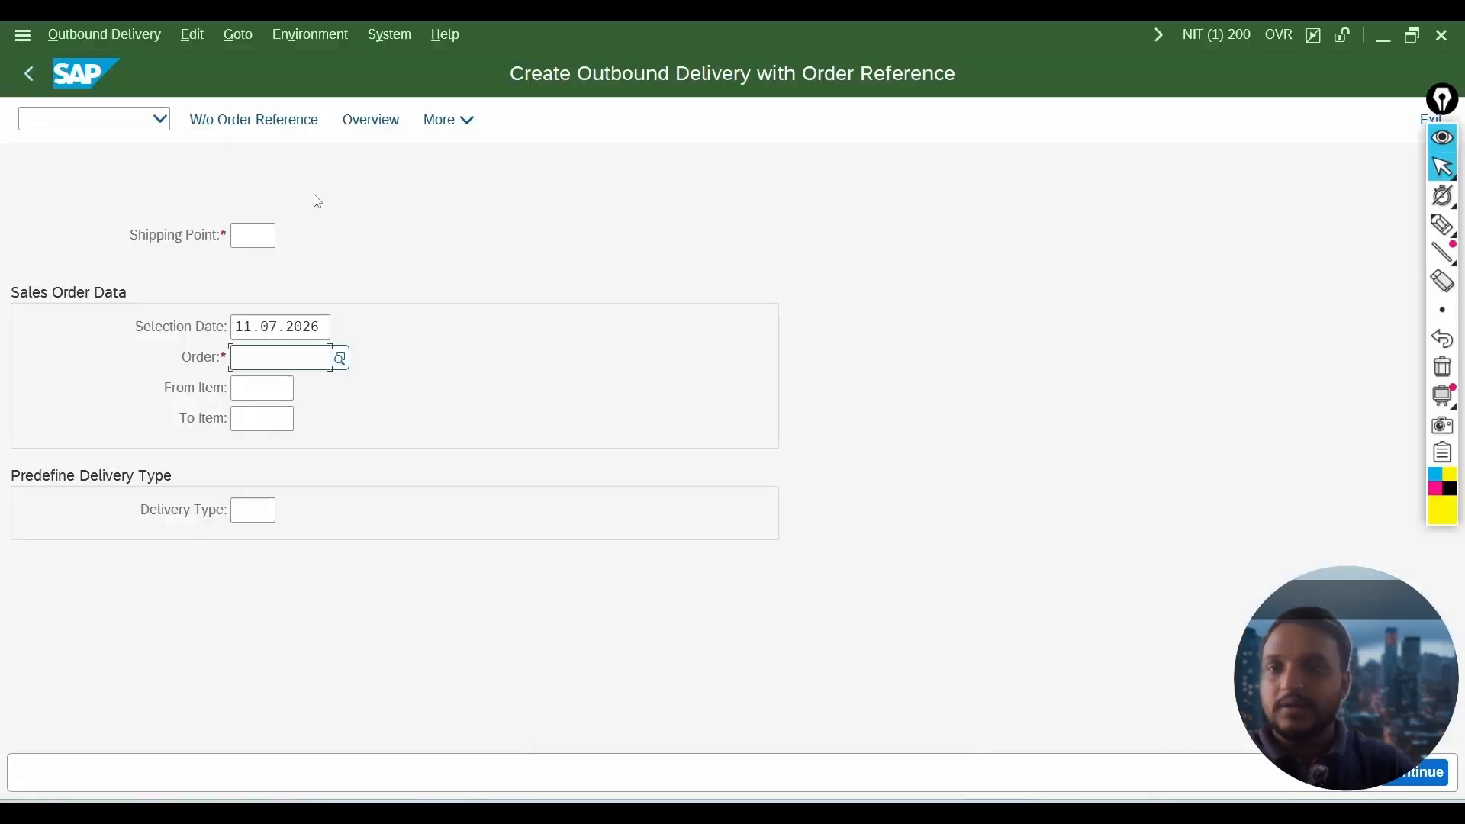
click(118, 121)
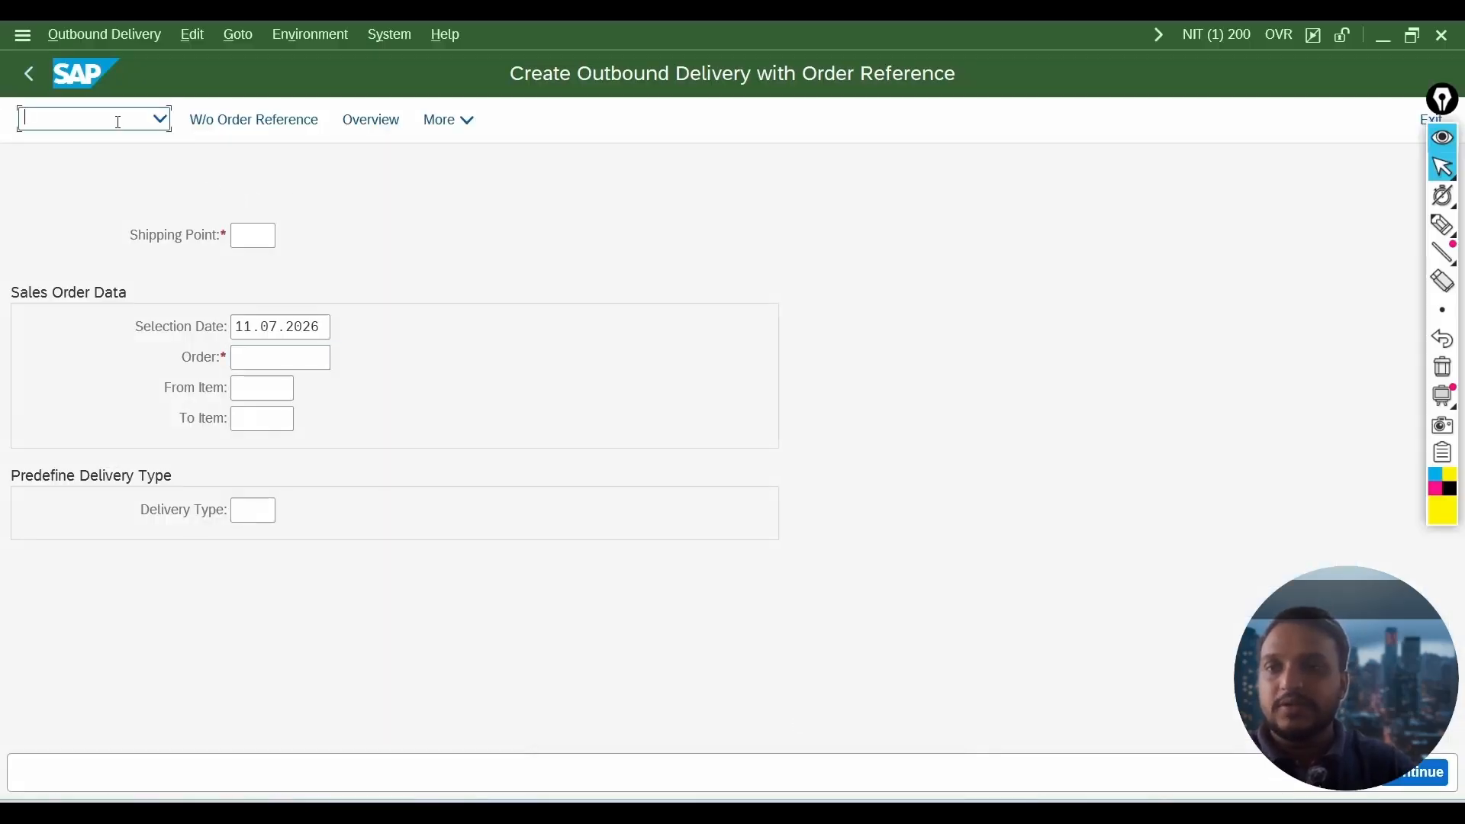
text(/o)
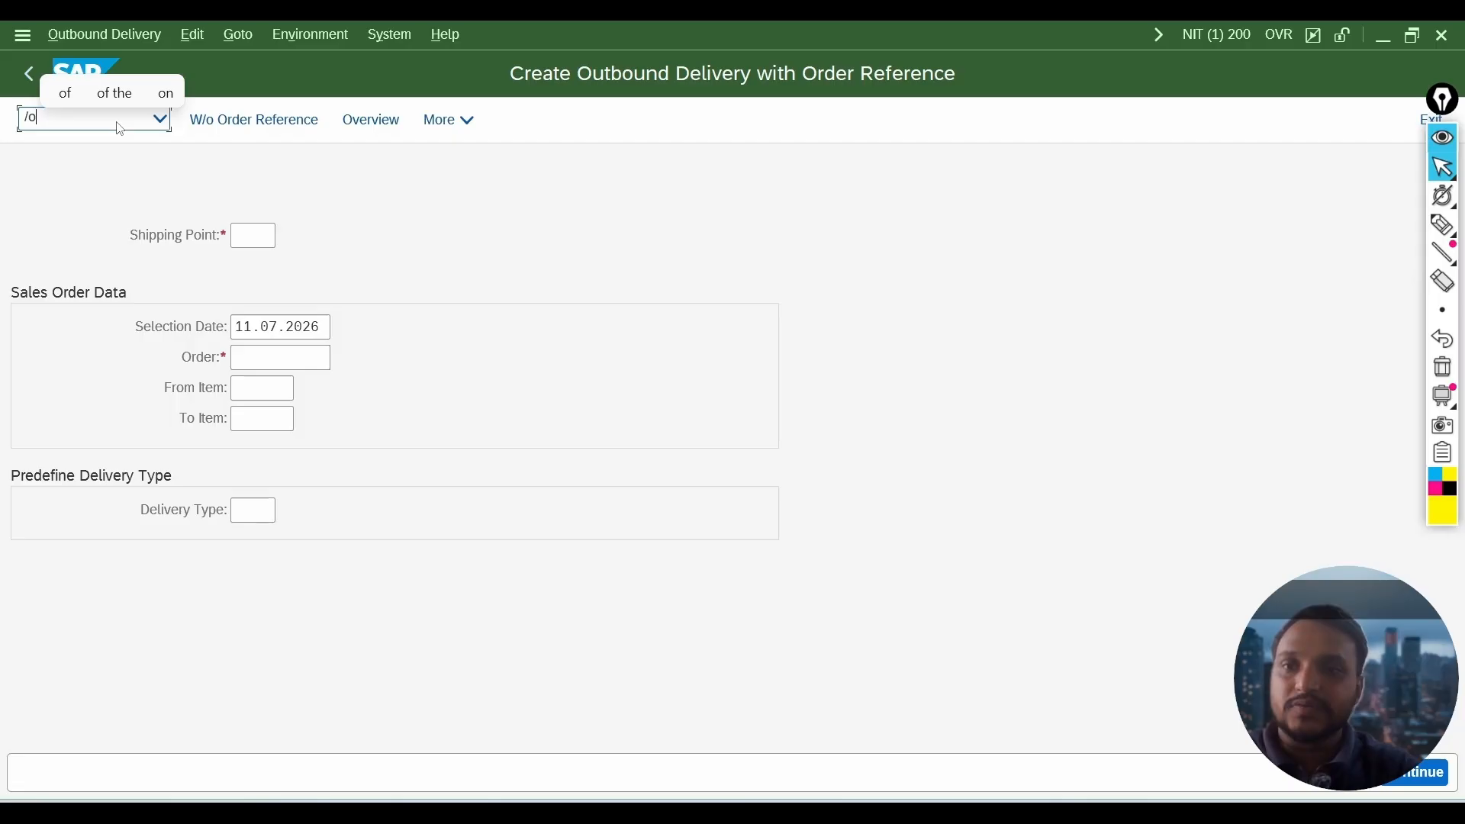
key(Return)
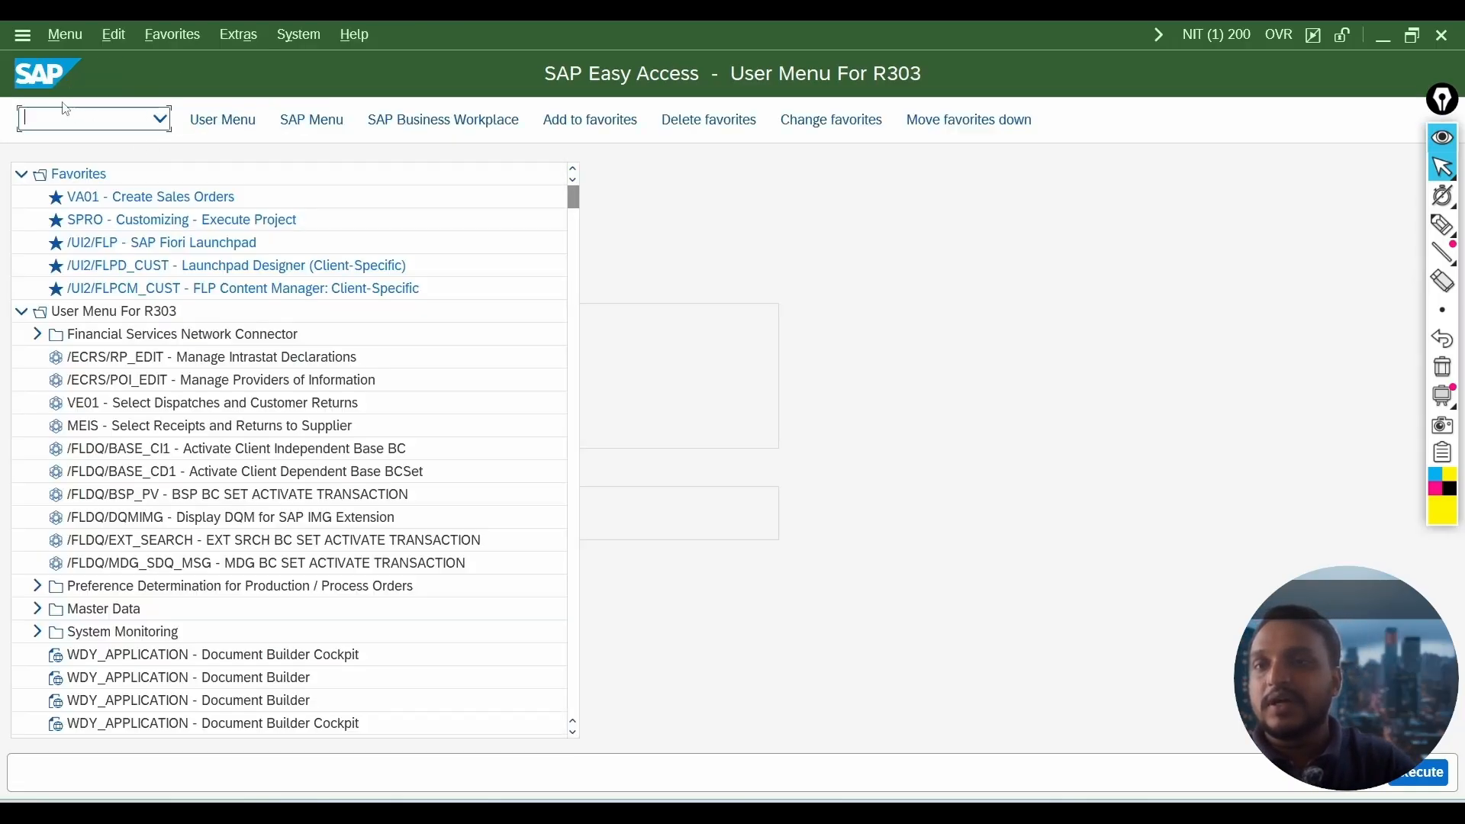
text(va03)
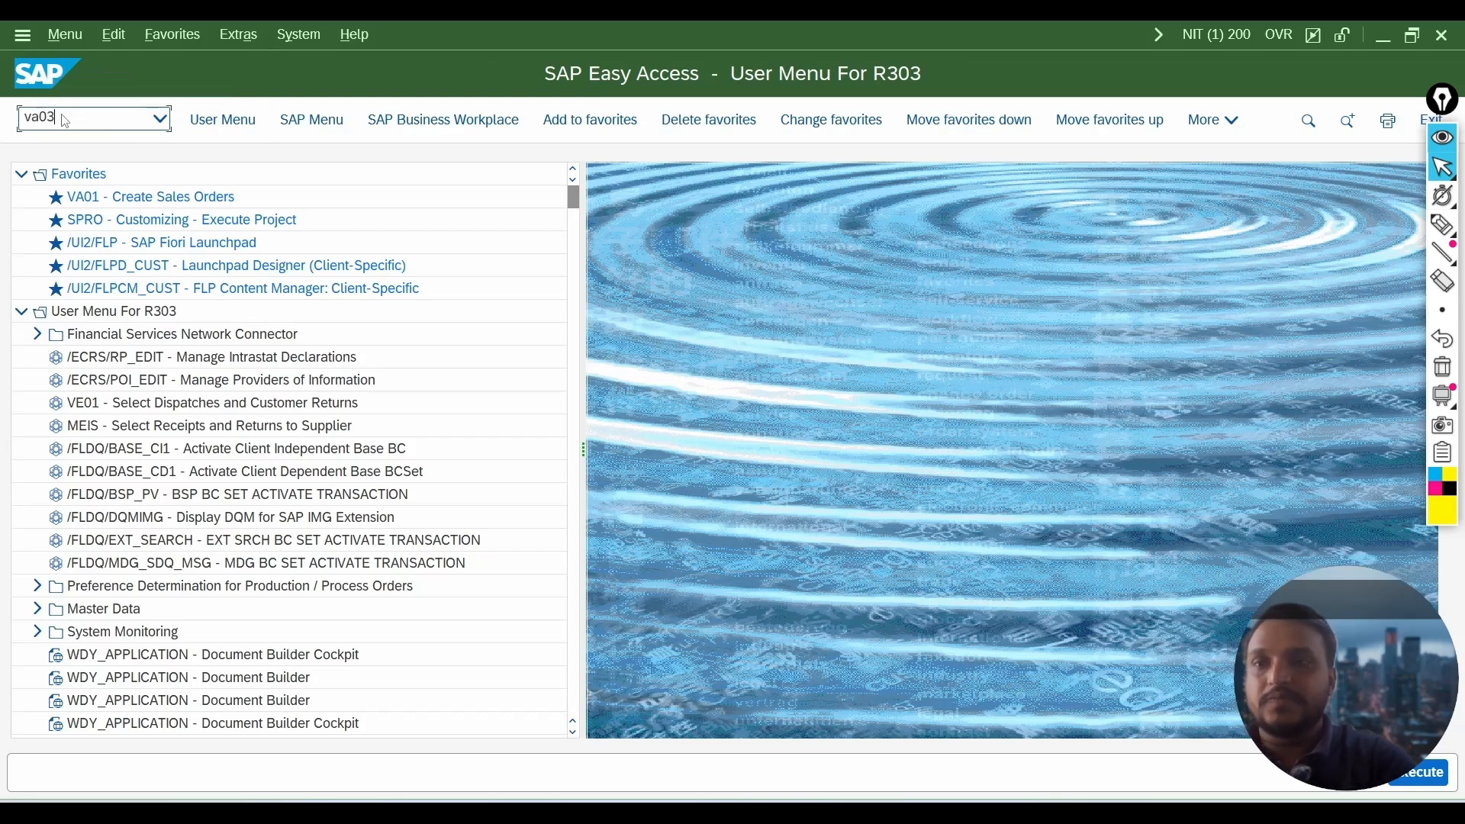
key(Return)
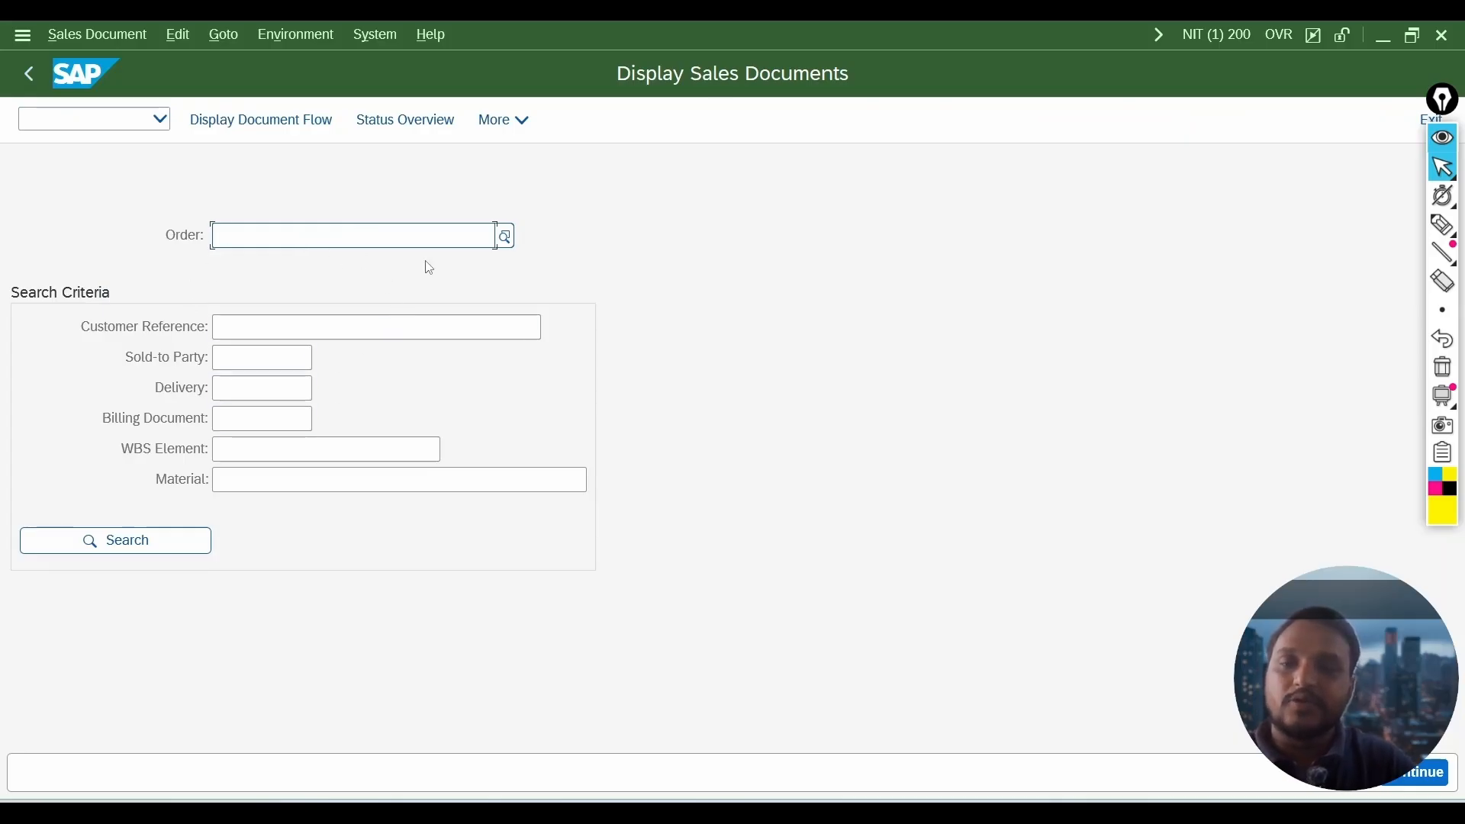
Open outbound delivery creation in a new session from the Display Sales Documents screen with /ovl01n.
click(84, 125)
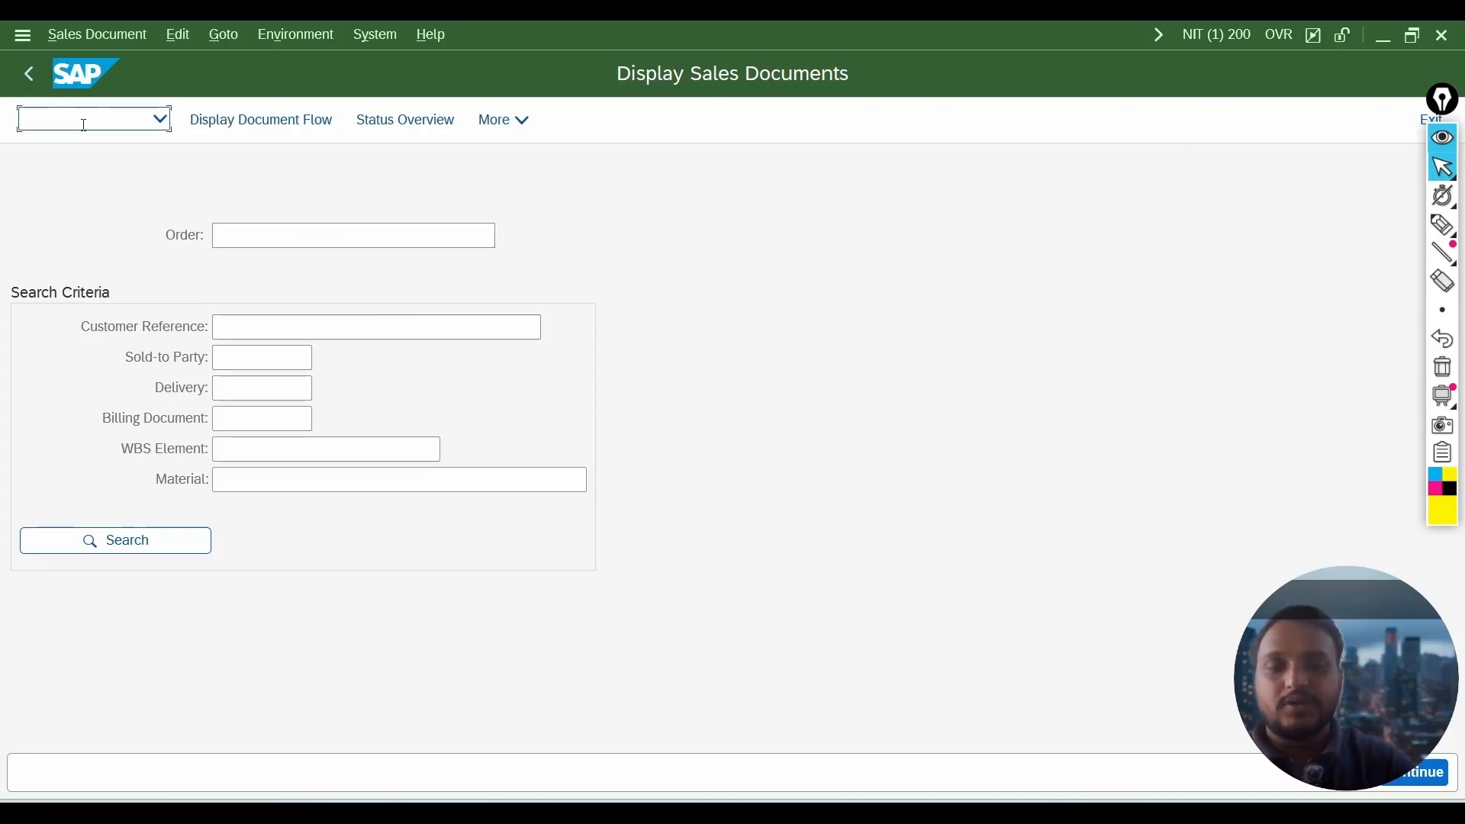
text(/)
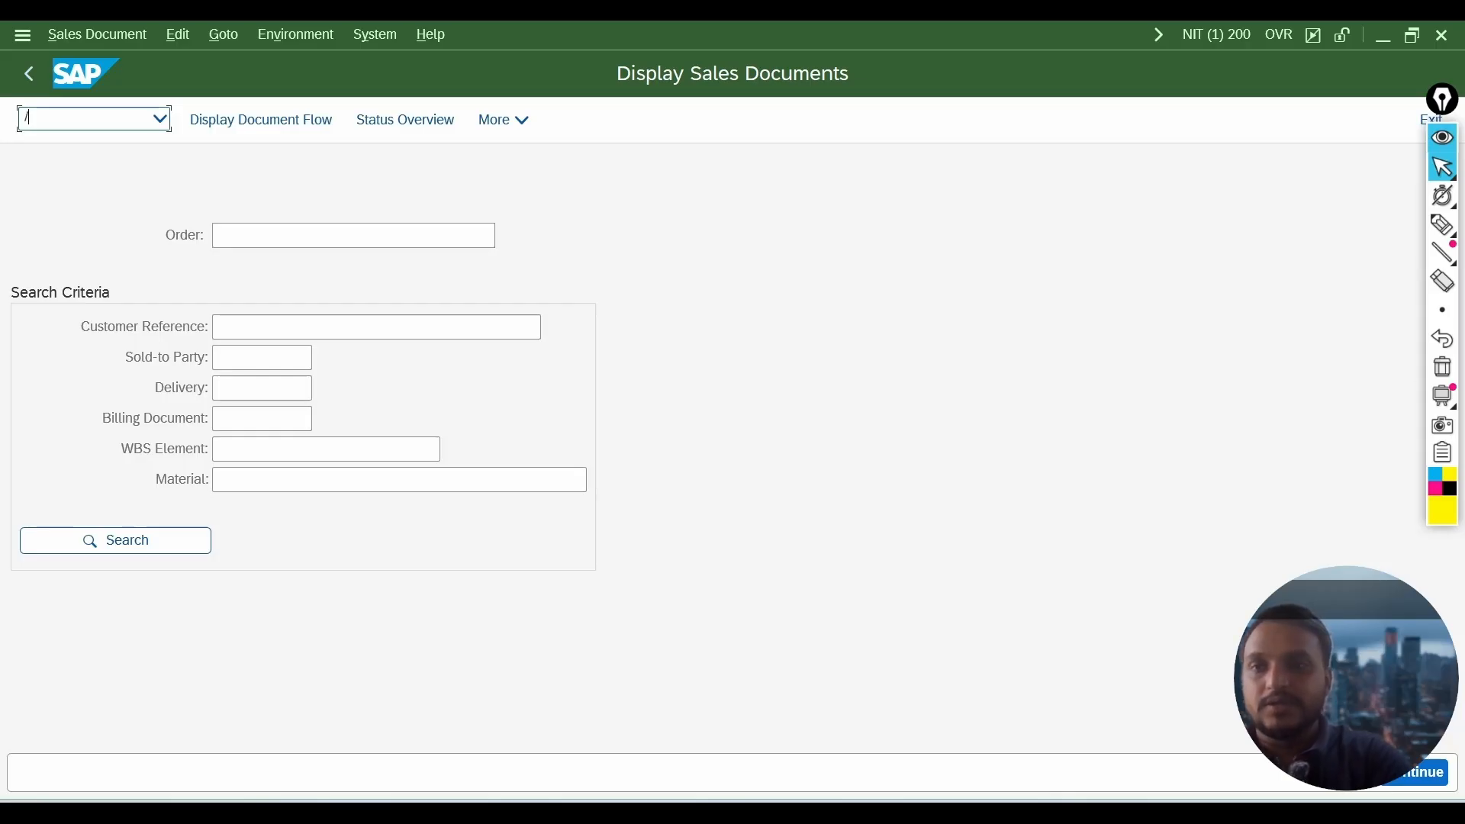
text(o)
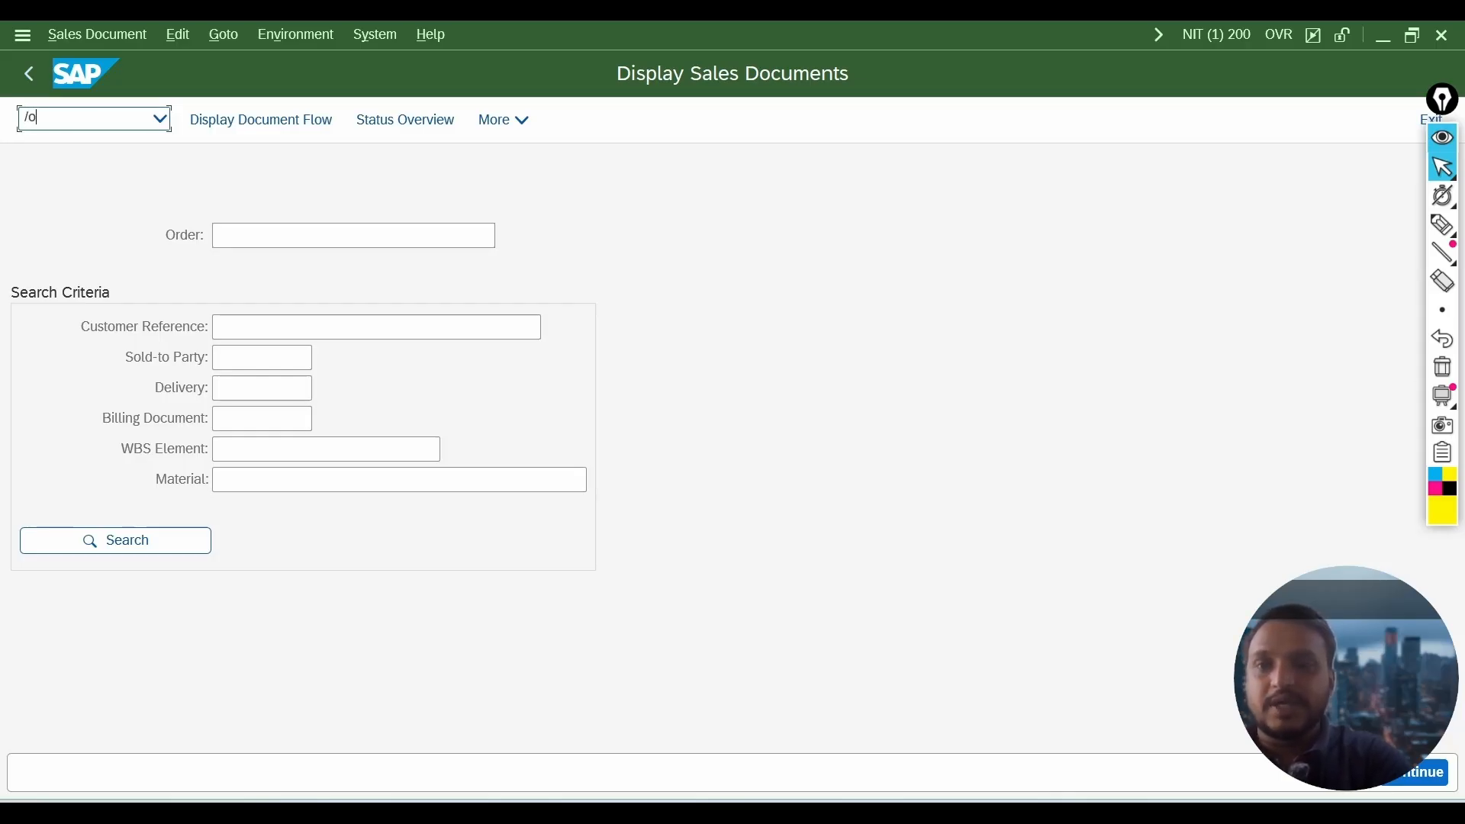
text(vl0)
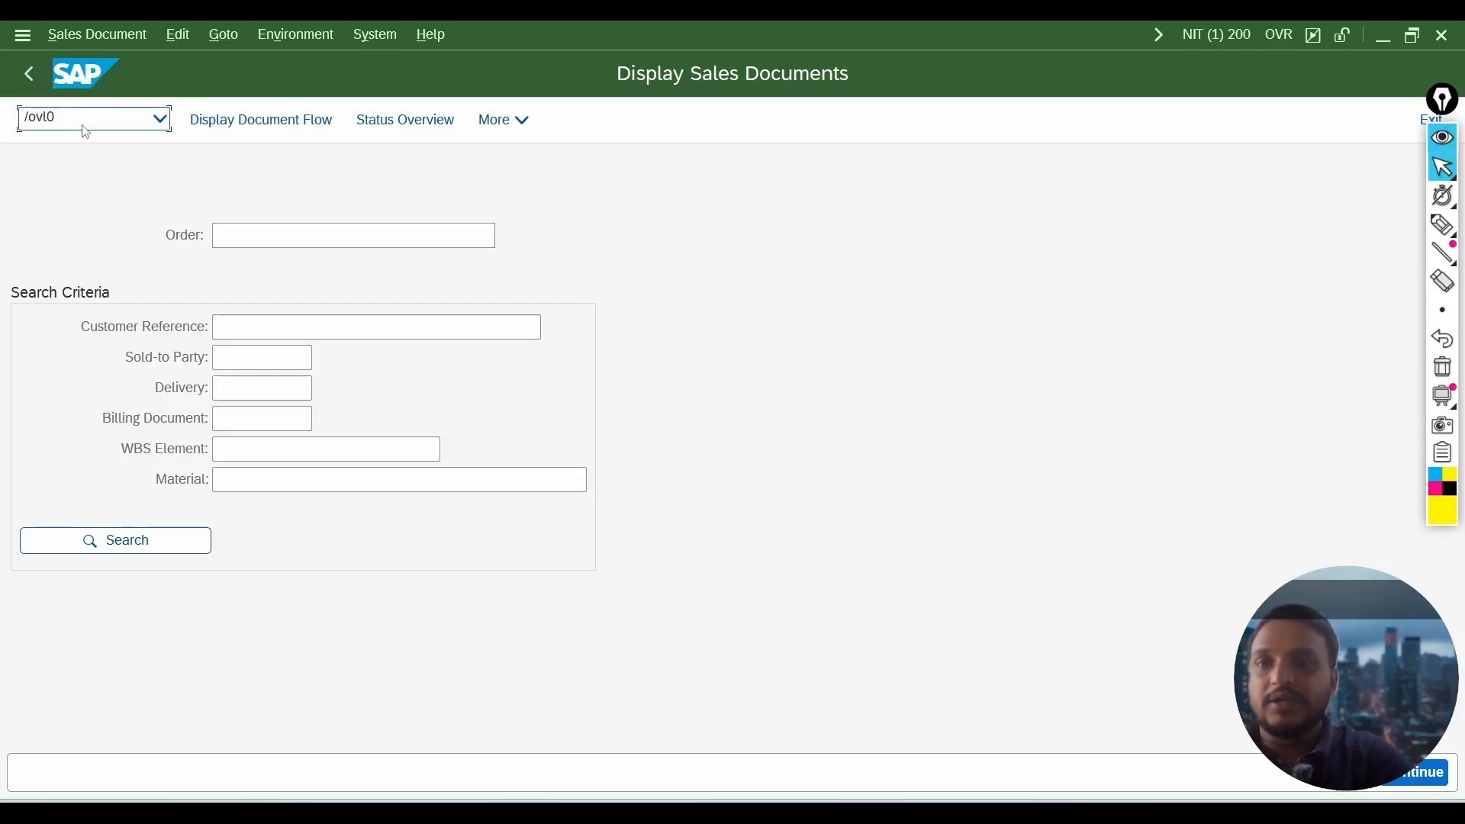
text(1n)
key(Return)
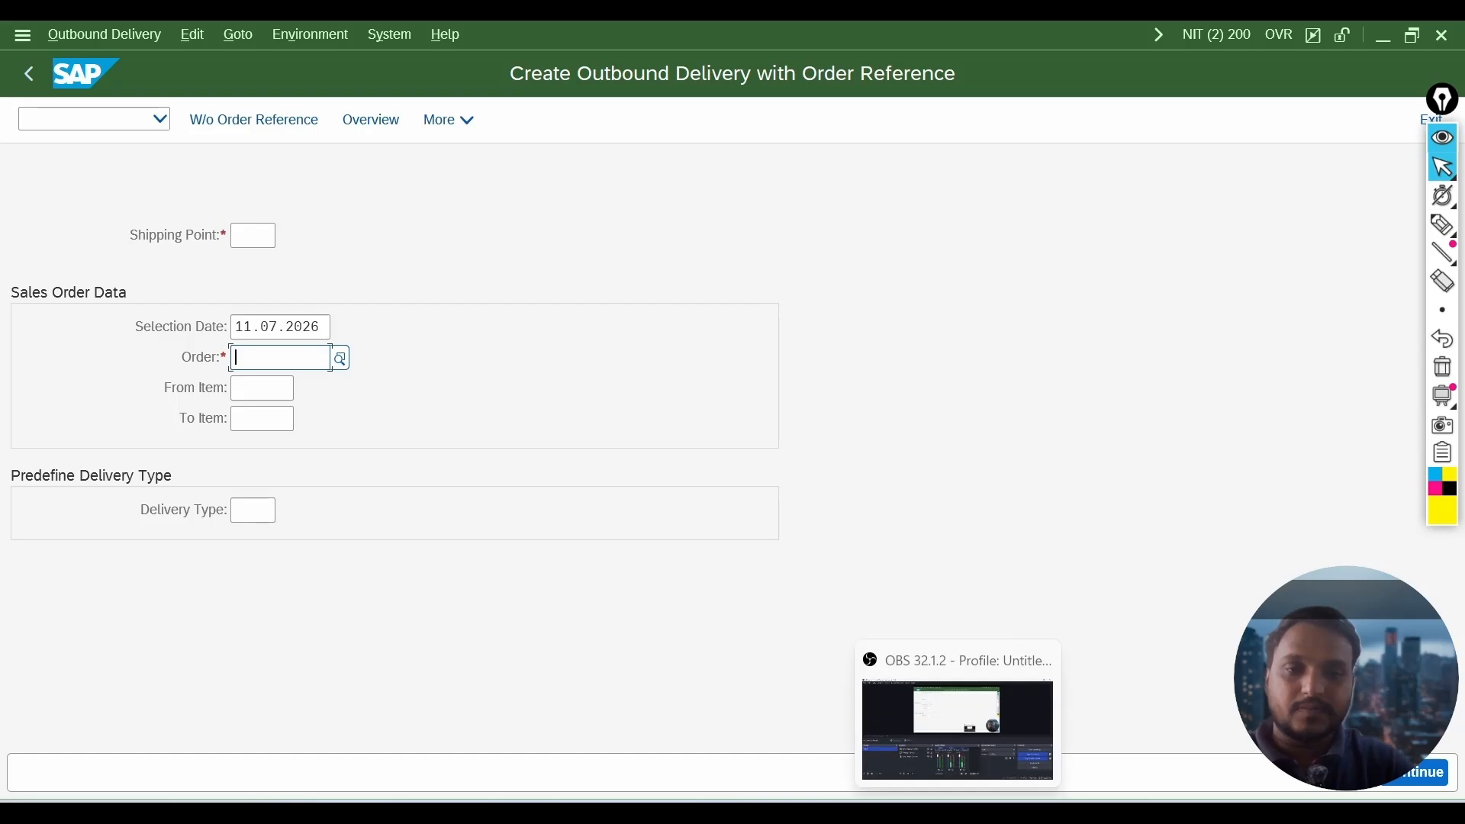
Check the /o entry in the Word command table, list the open ABAP sessions in SAP with /o and create another session.
click(958, 721)
scroll(826, 561, down, 1)
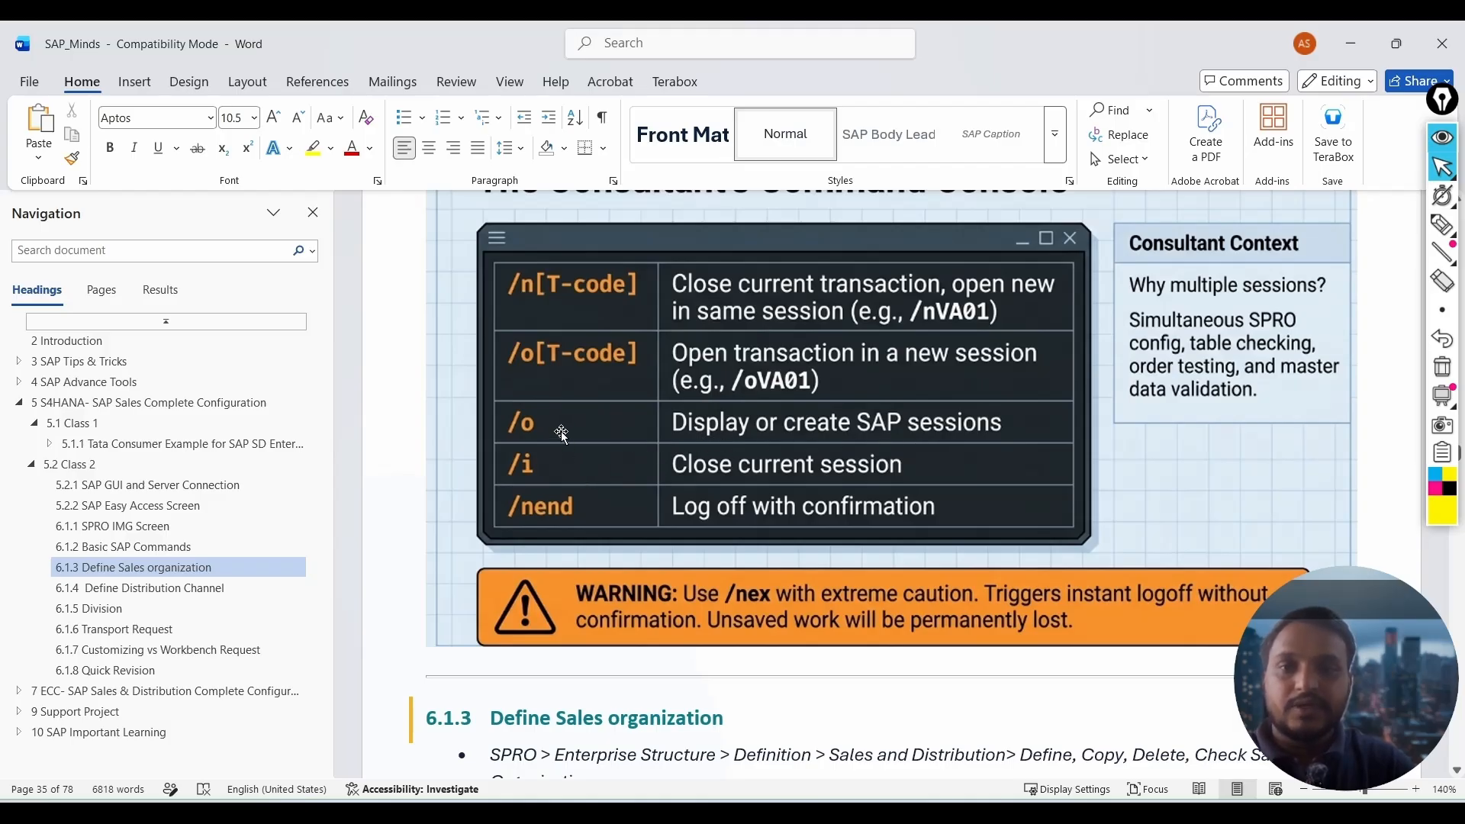
key(alt+Tab)
click(121, 119)
text(/o)
key(Return)
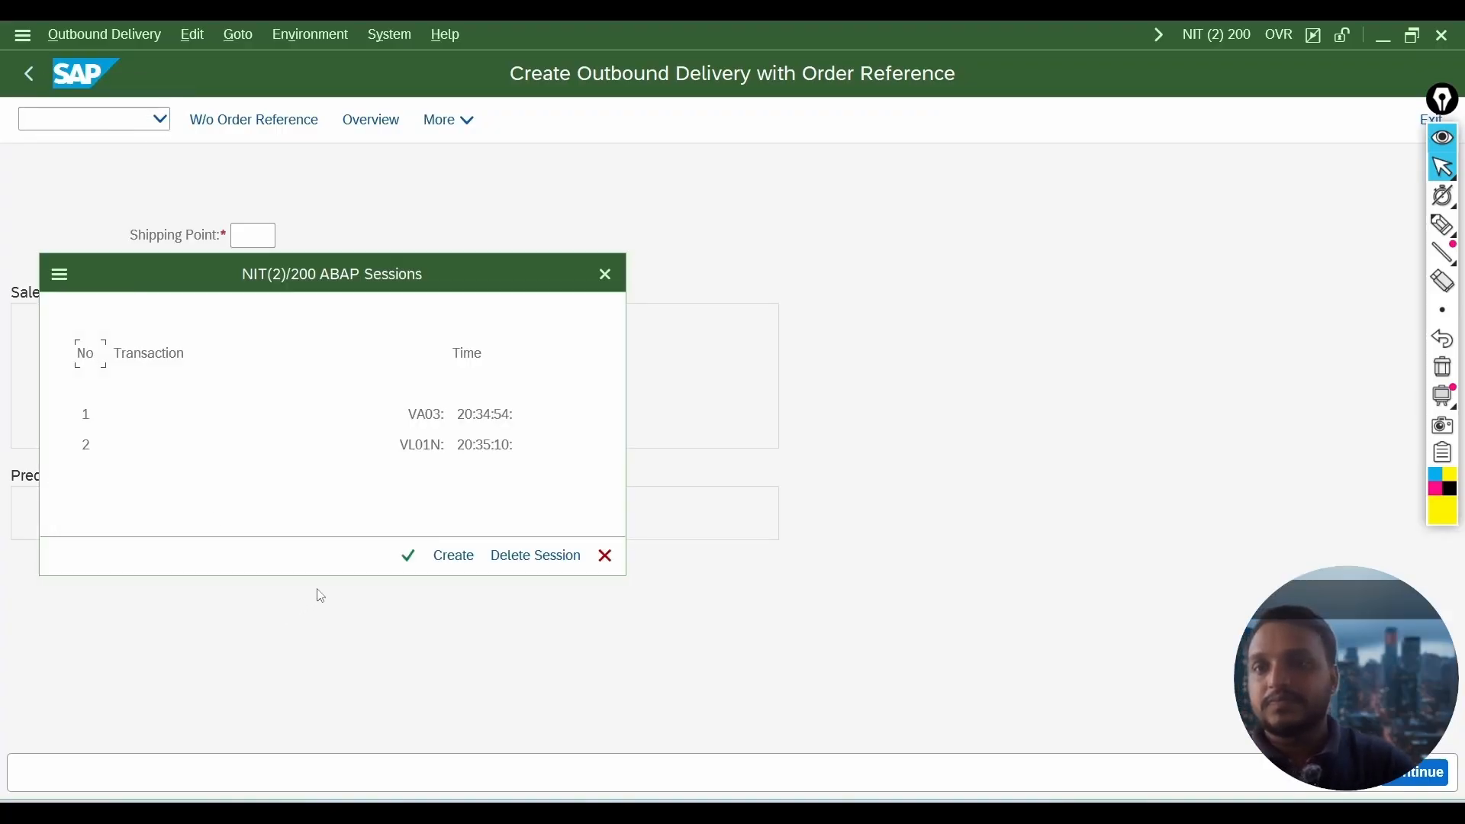
click(453, 557)
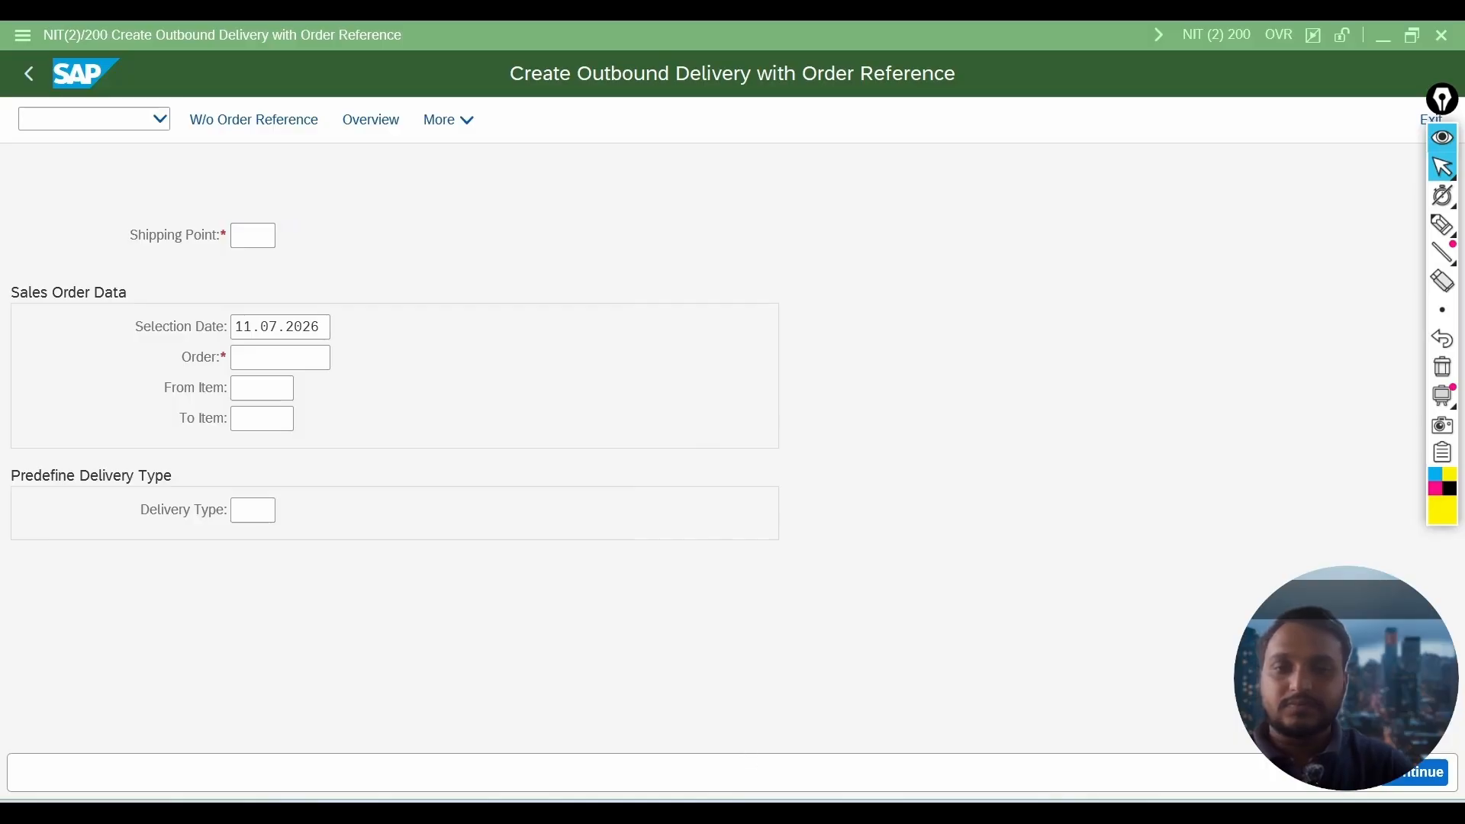
Check the command table in Word, return to the third SAP session and run /n from SAP Easy Access.
click(953, 710)
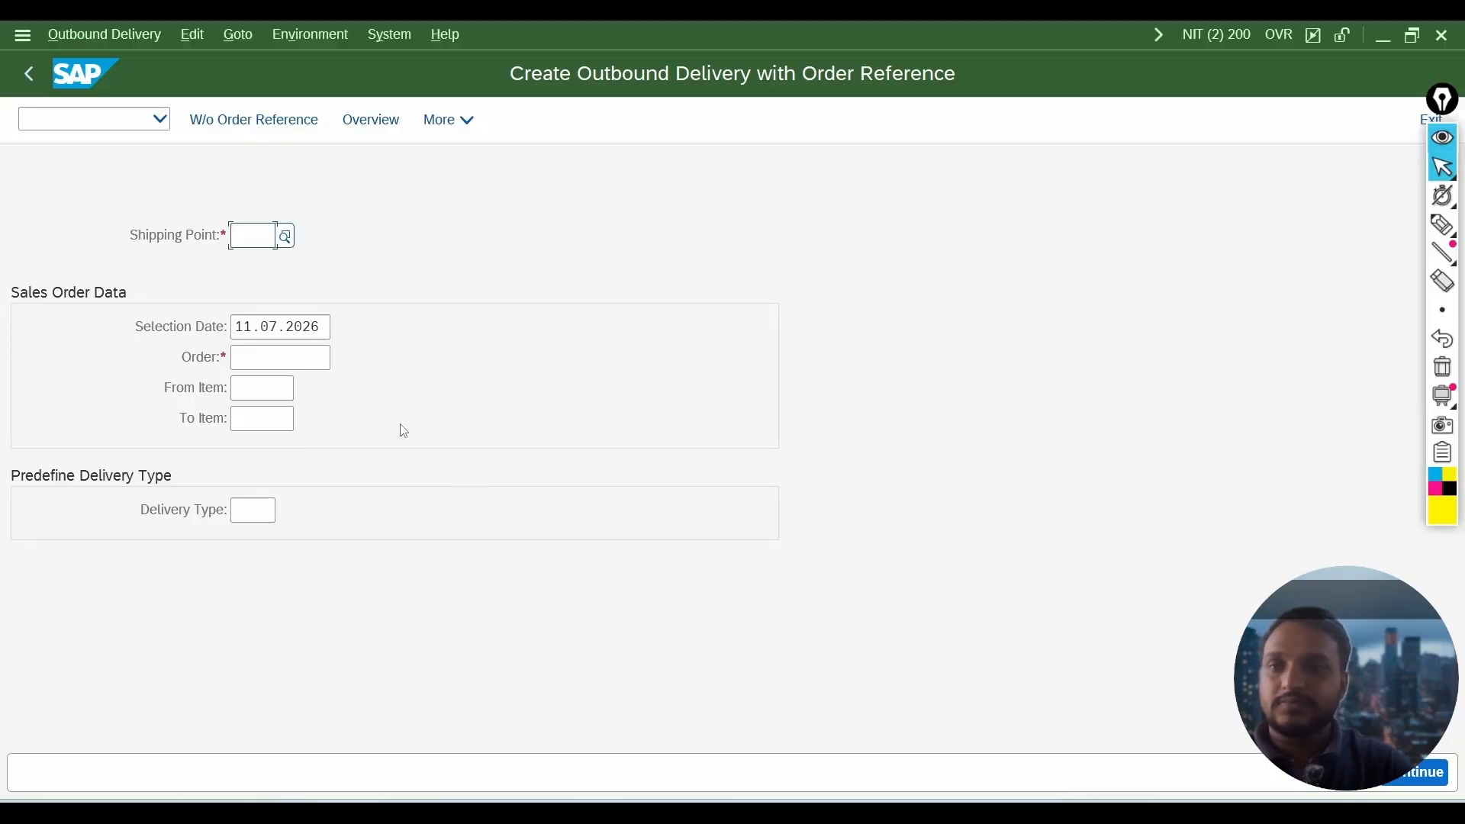
key(alt+Tab)
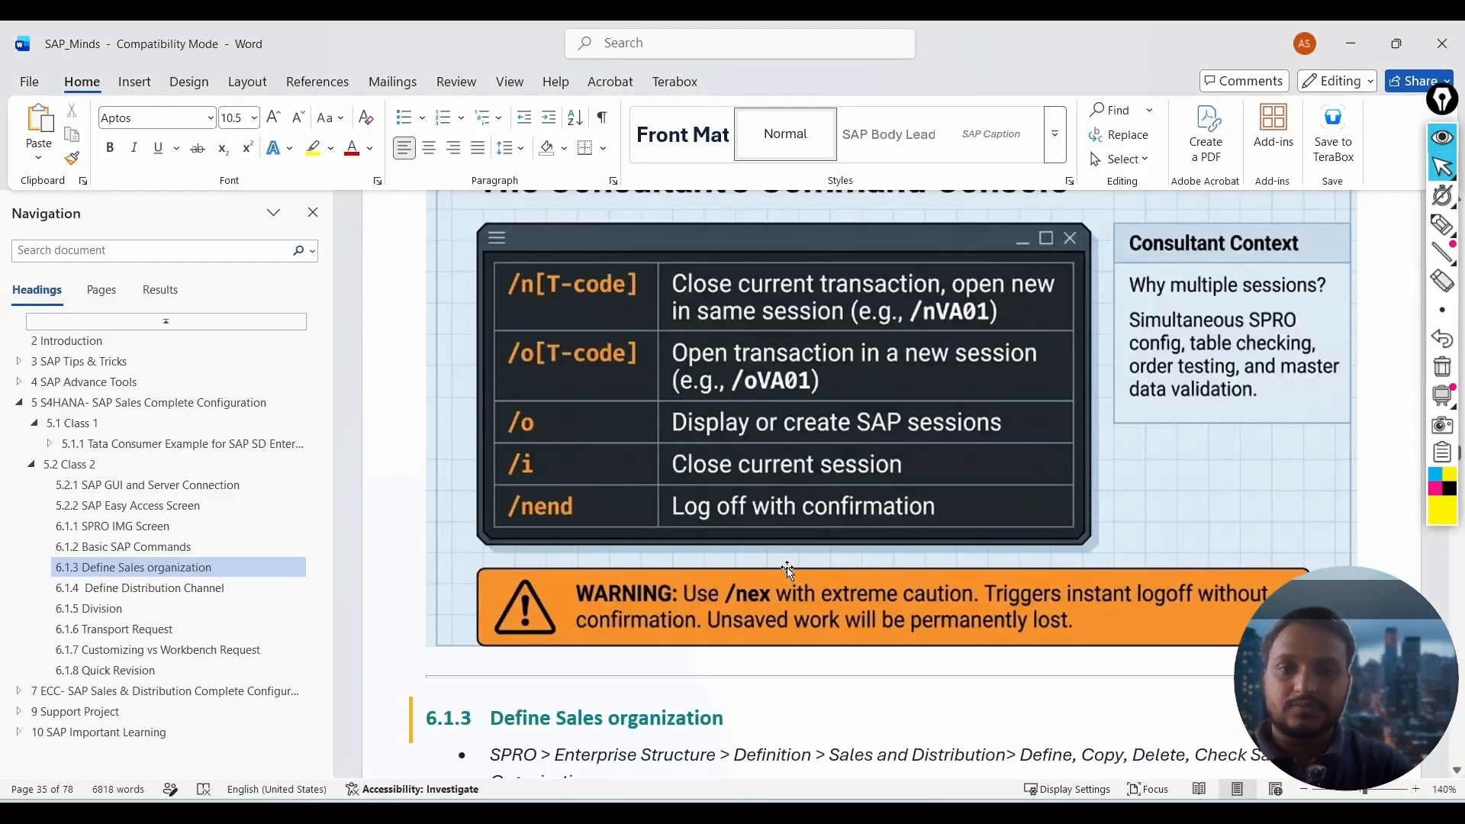
key(alt+Tab)
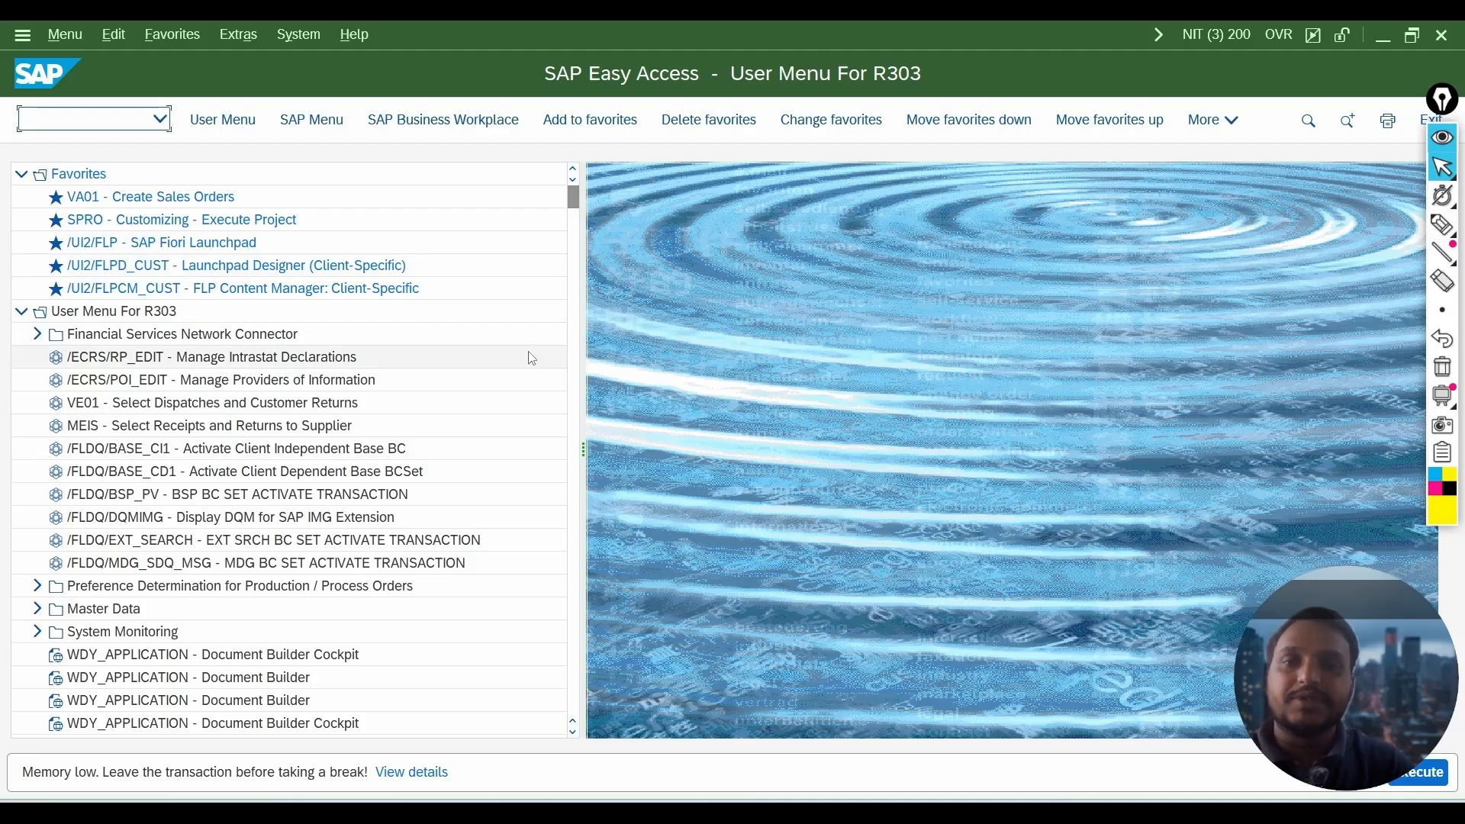
text(/n)
key(Return)
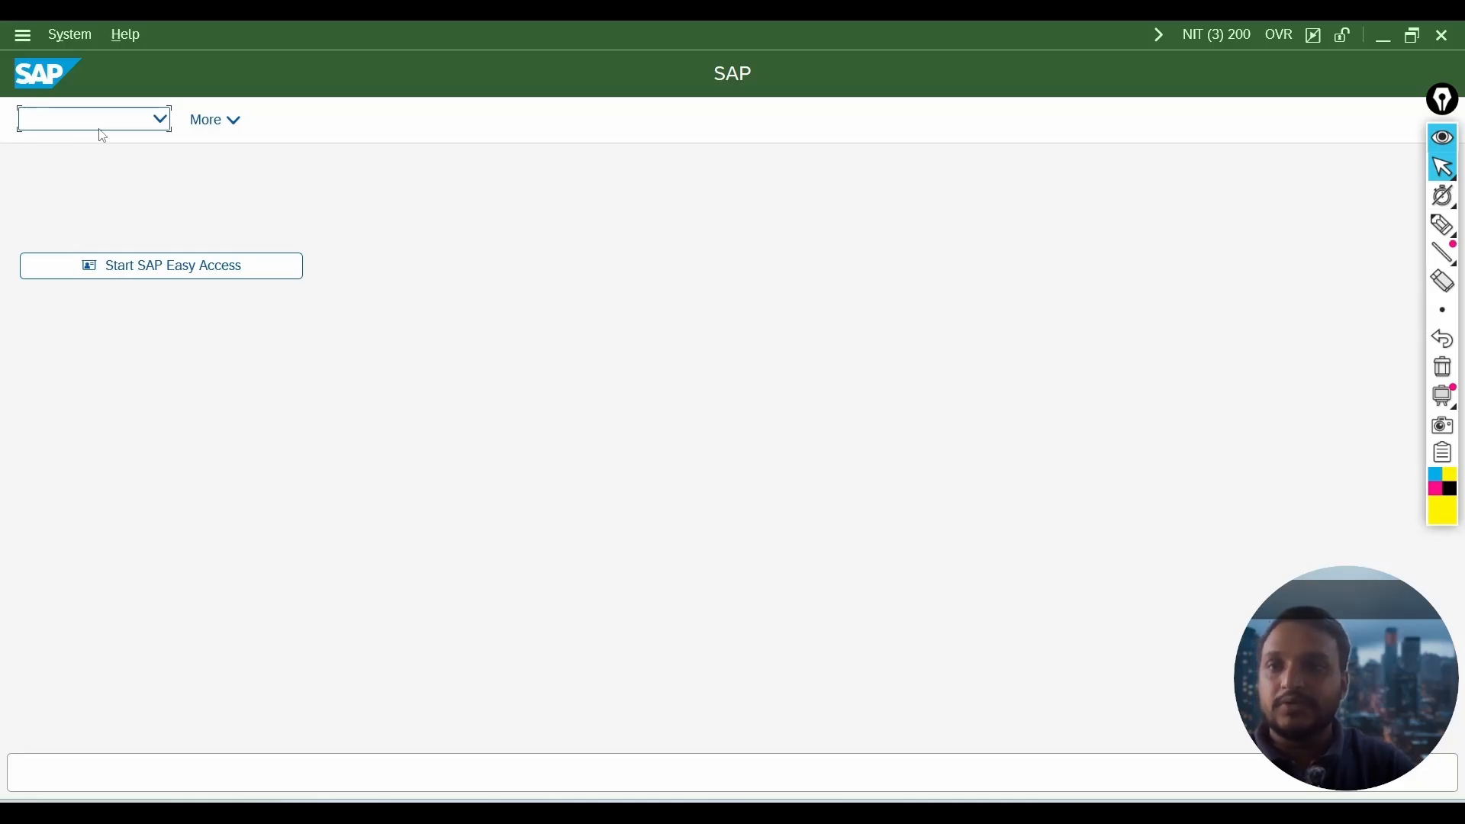
text(/n)
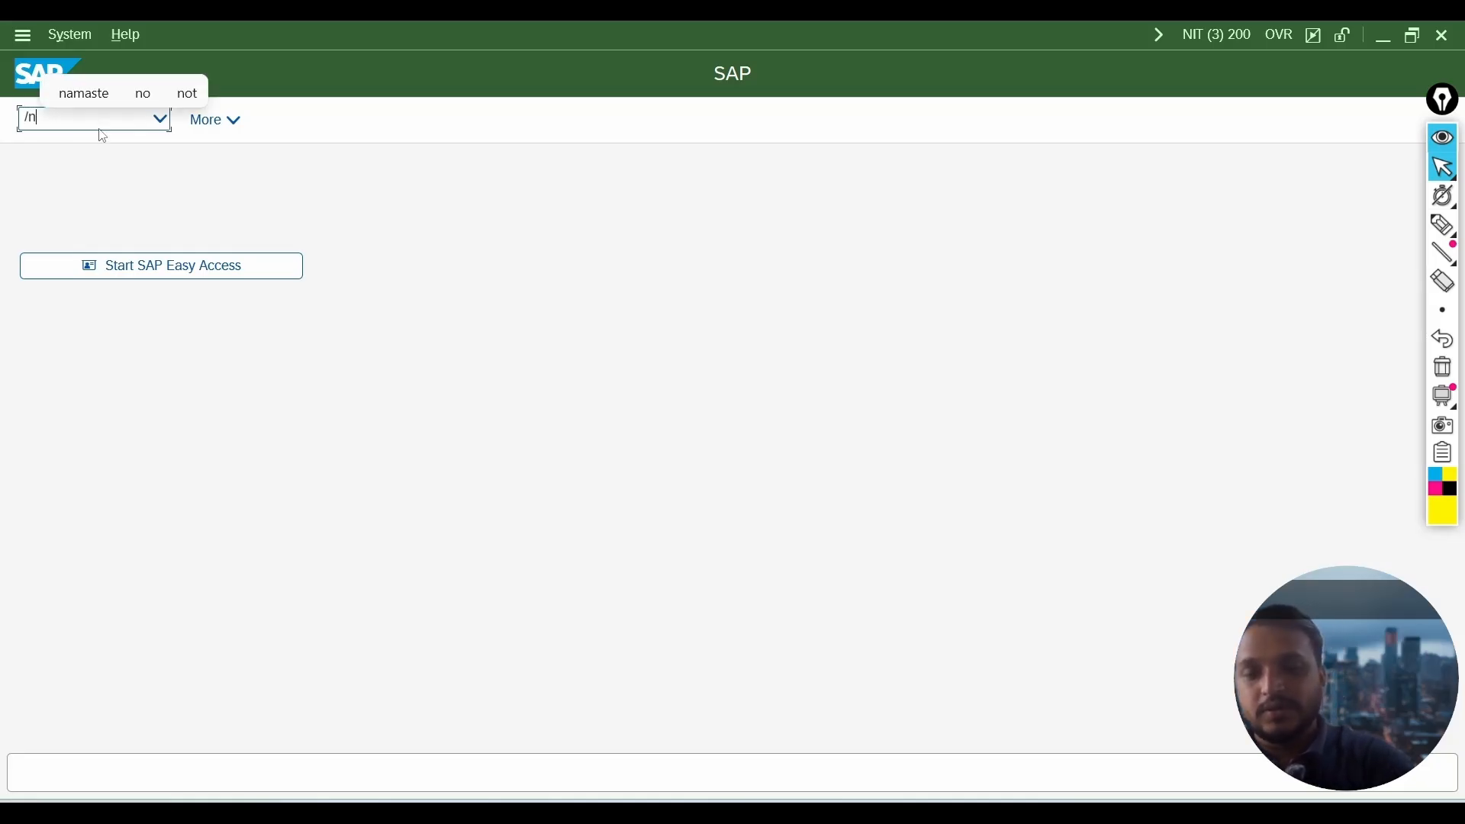
key(Return)
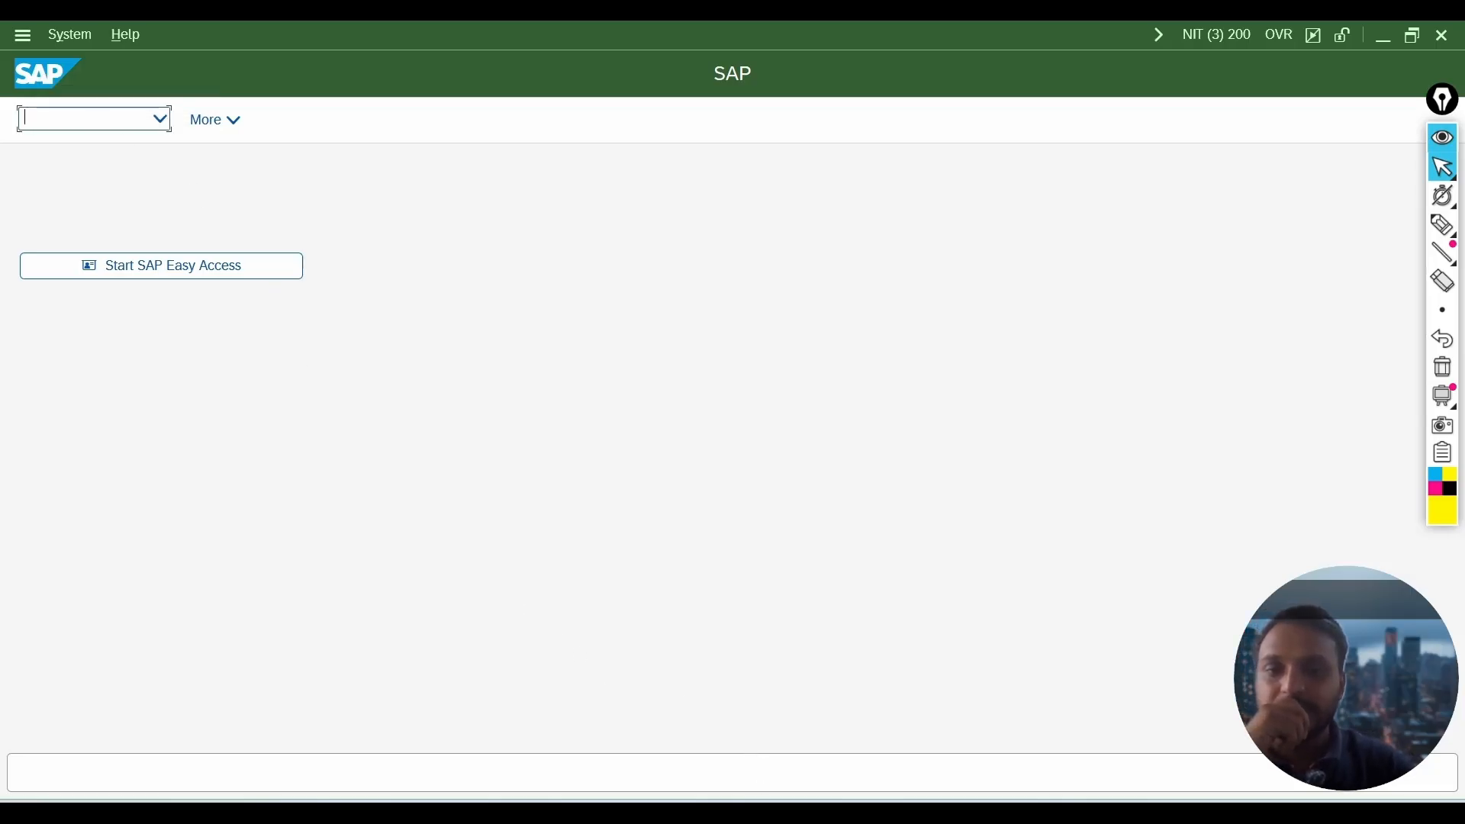
Close the two extra SAP session windows and switch to the Display Sales Documents session.
mouse_move(753, 778)
click(1142, 659)
click(1035, 658)
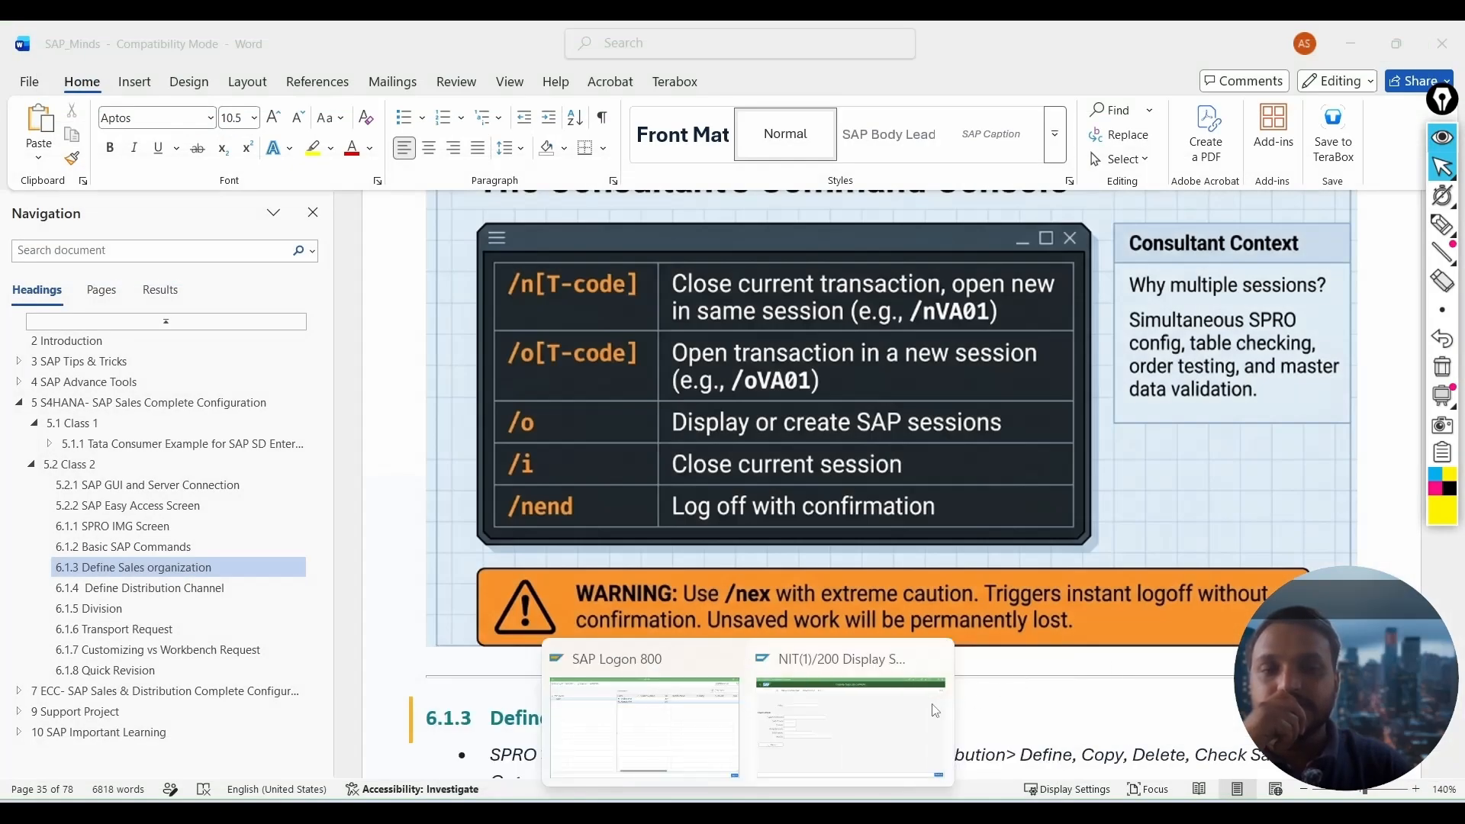
click(879, 725)
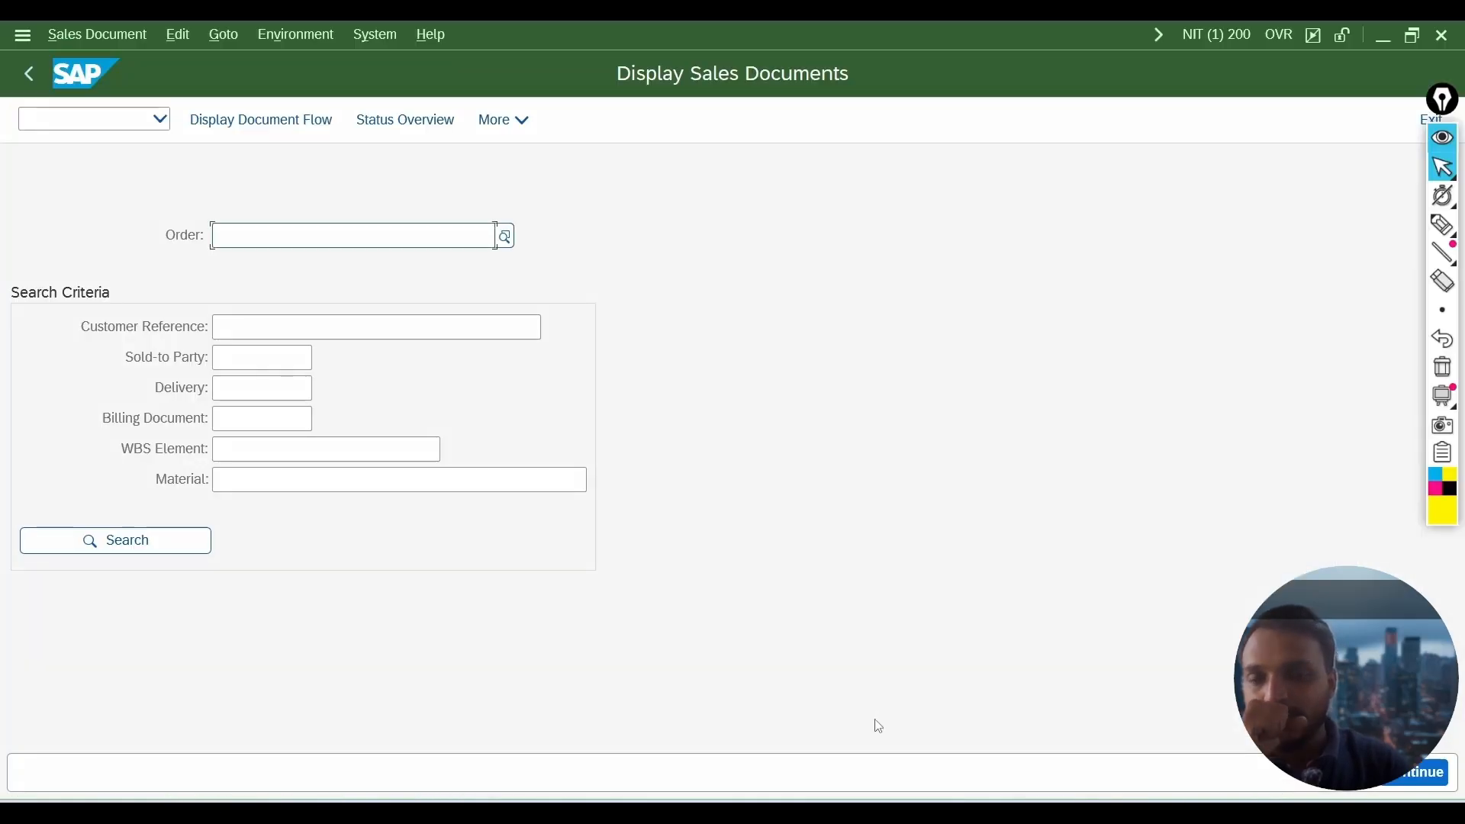
Review the /nend and /nex log-off commands in the Word document and return to the Display Sales Documents session.
key(alt+Tab)
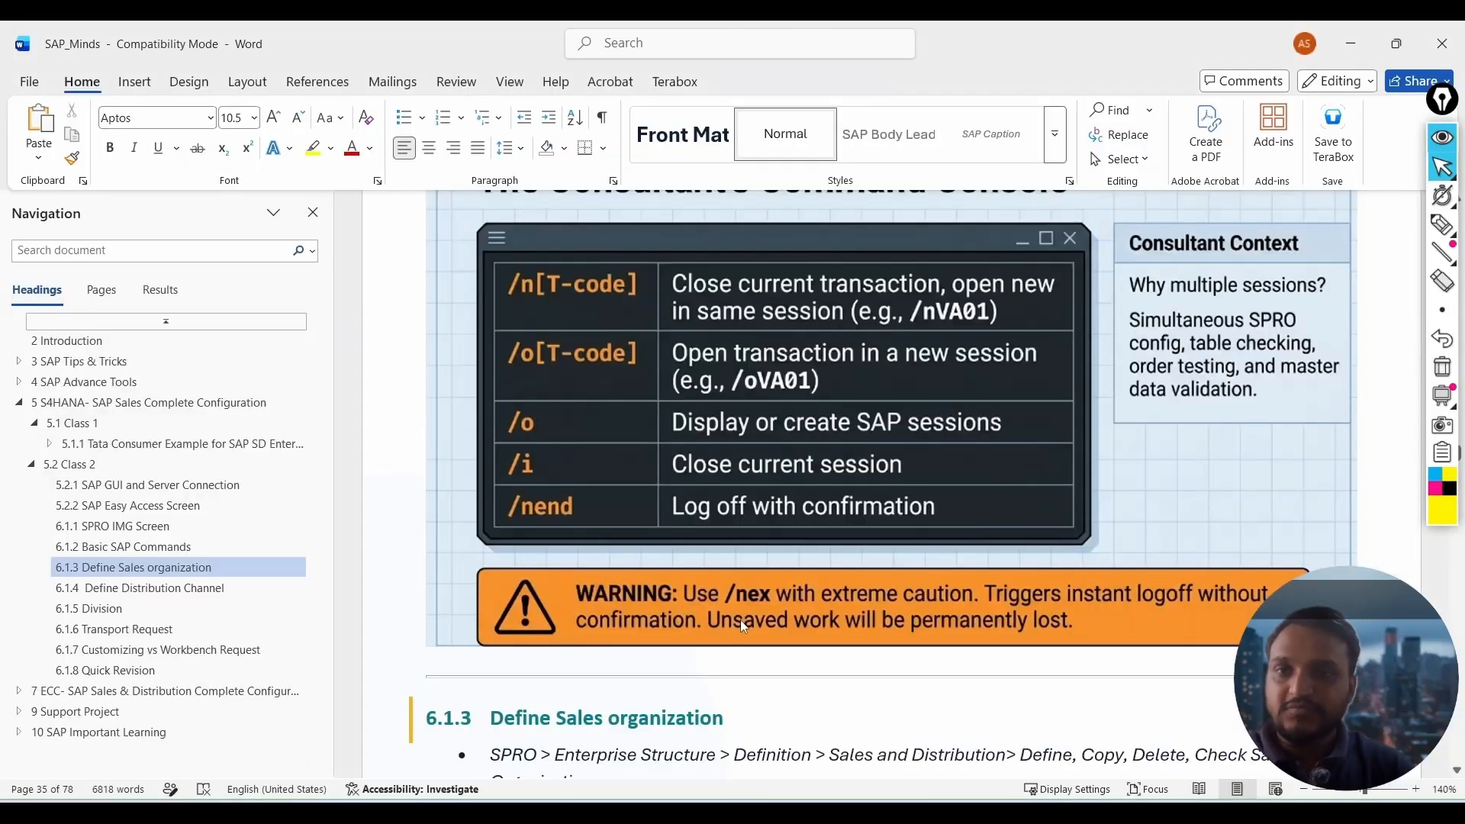
scroll(753, 516, down, 1)
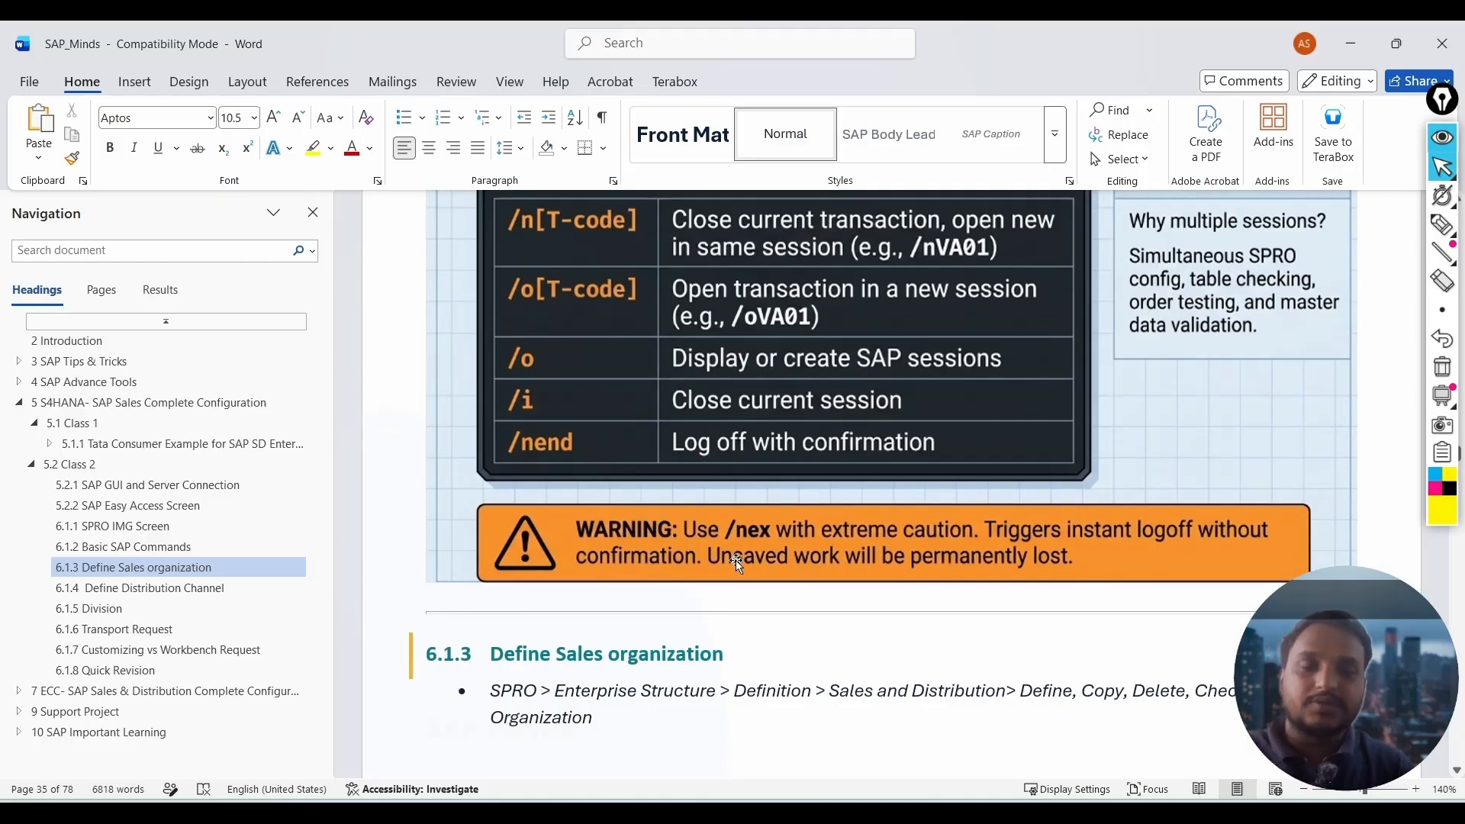
scroll(738, 564, up, 1)
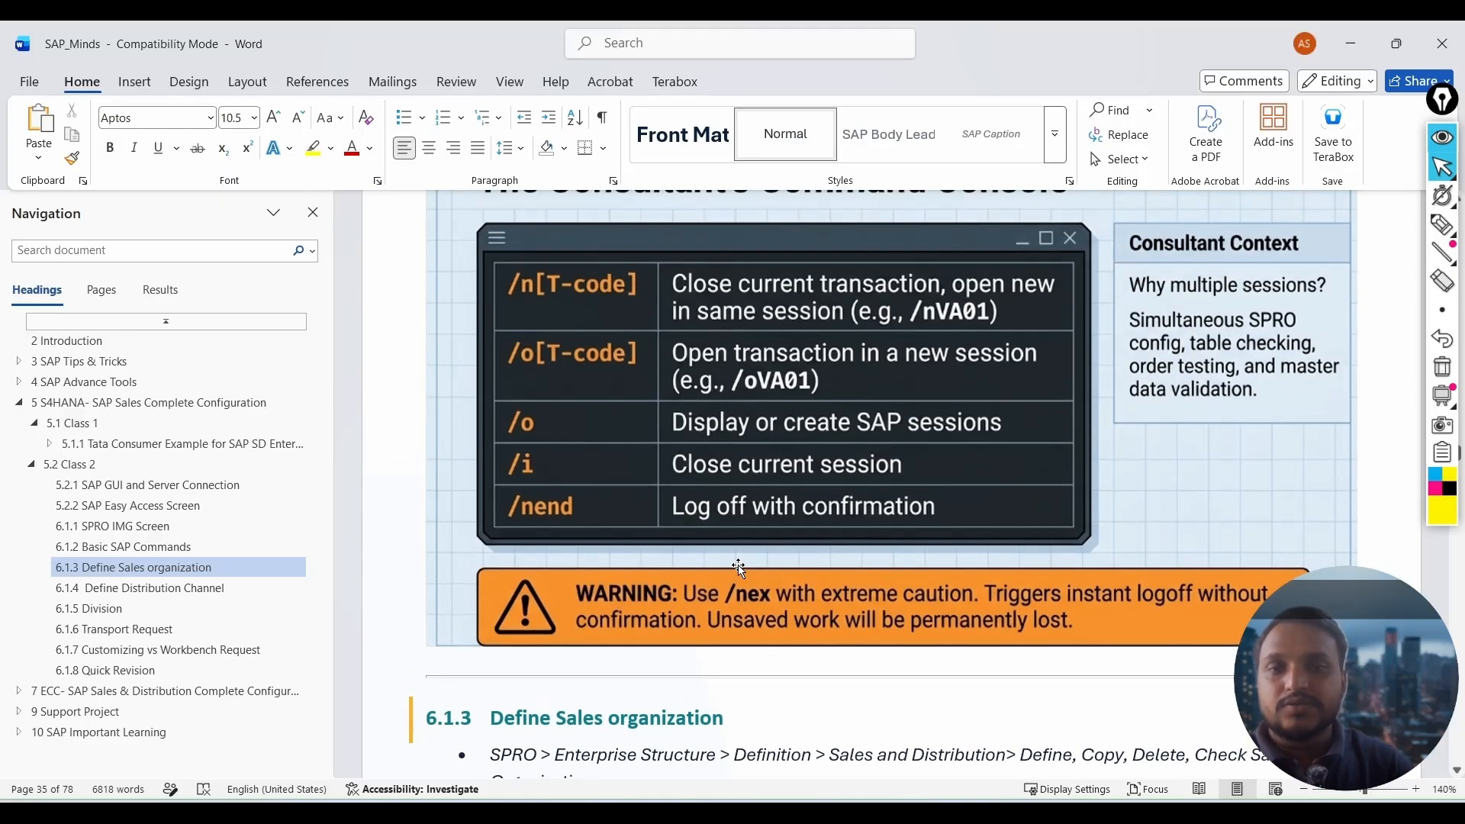
key(alt+Tab)
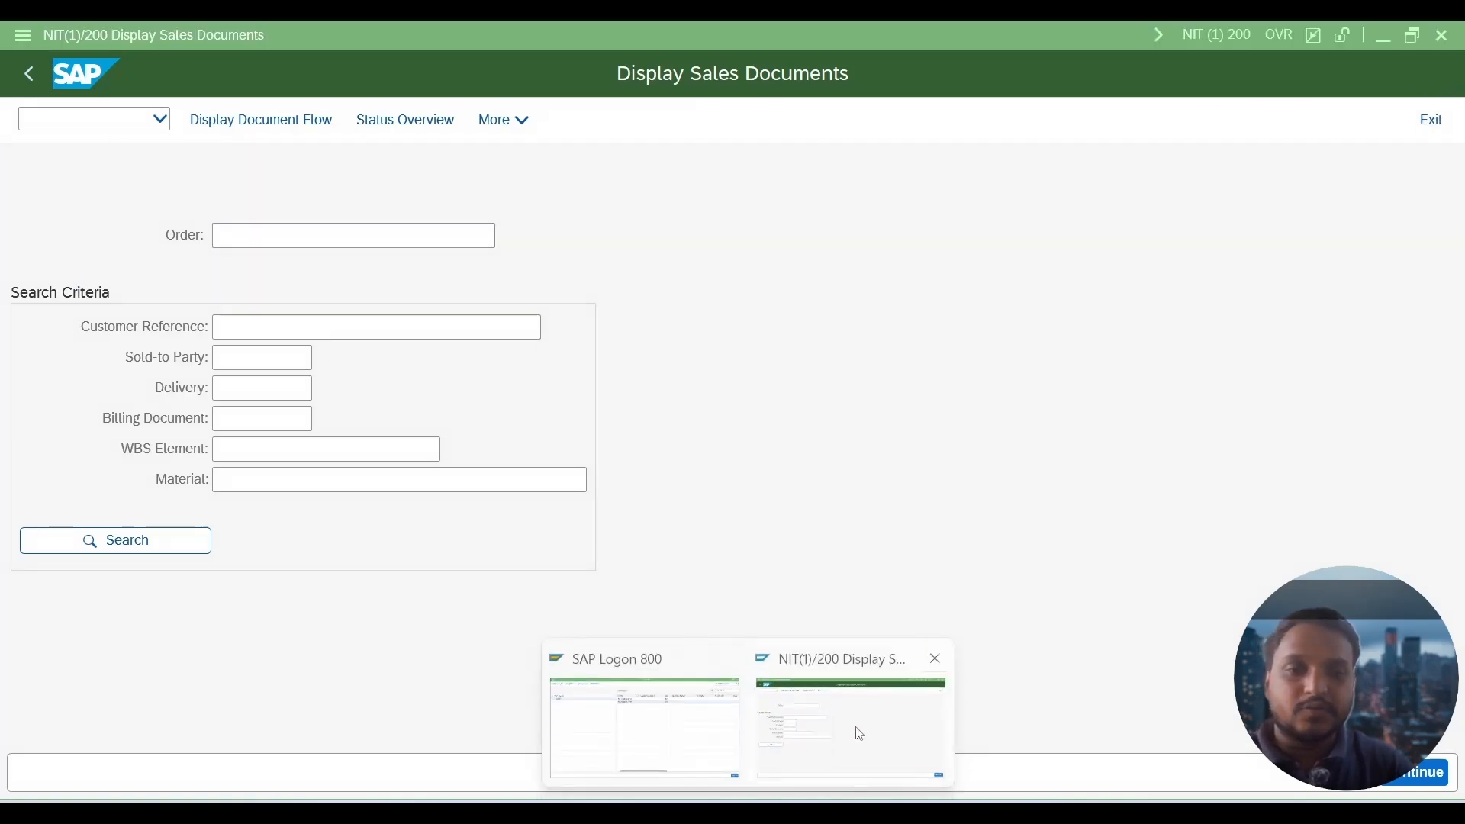
click(856, 725)
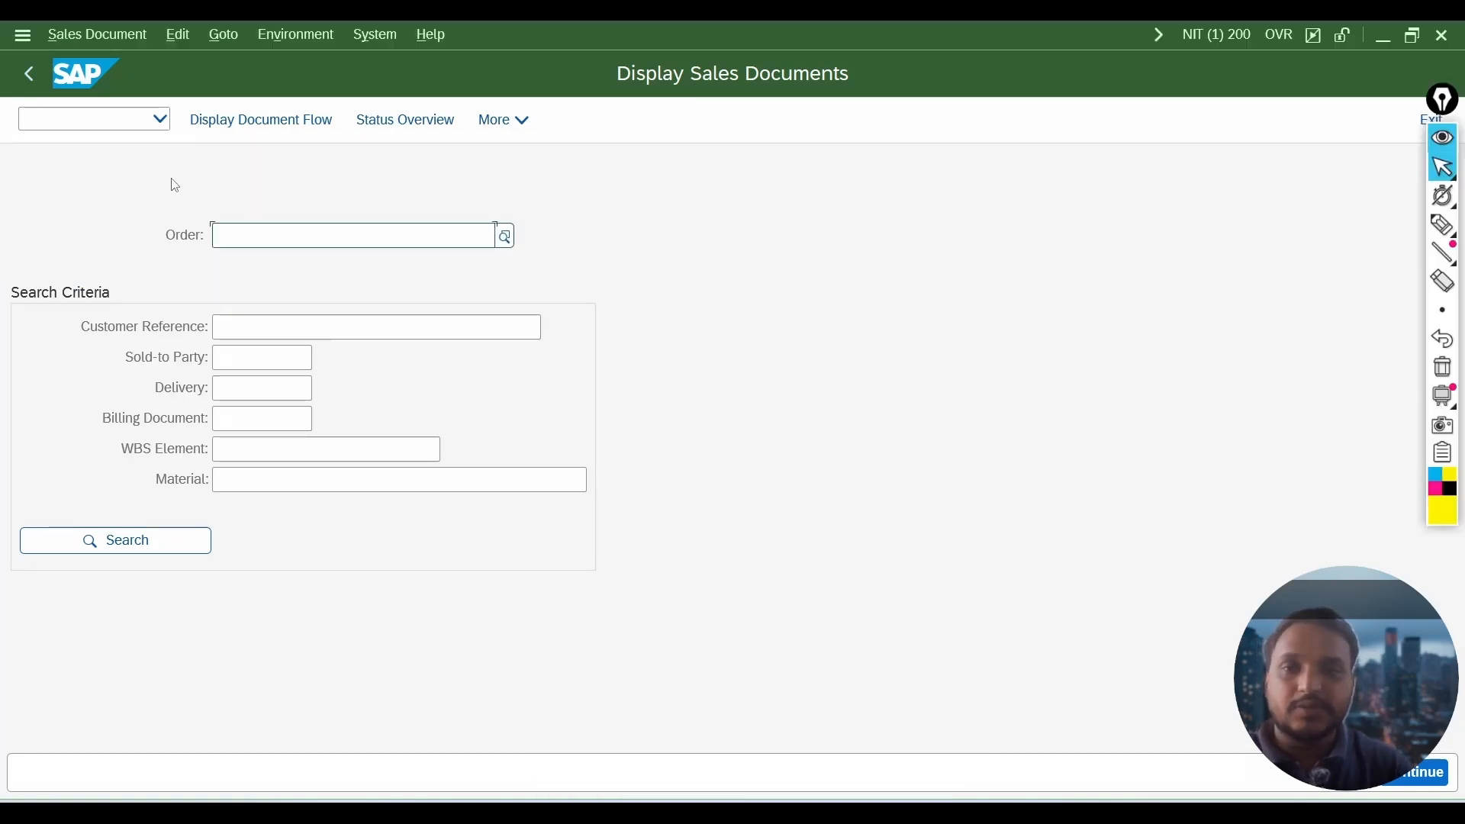
Run /nend from the Display Sales Documents screen and decline the log-off.
click(99, 125)
text(/nend)
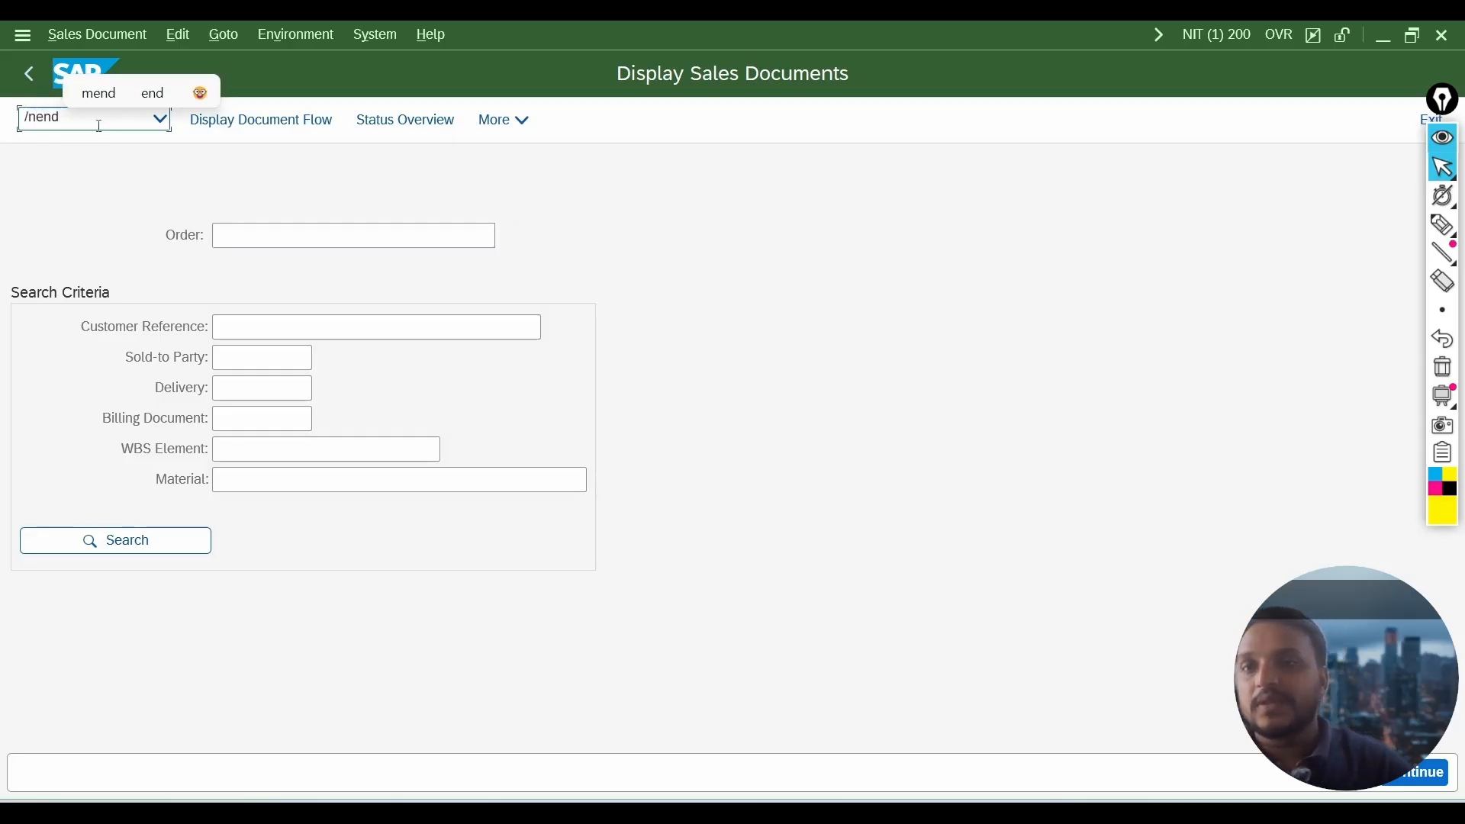
key(Return)
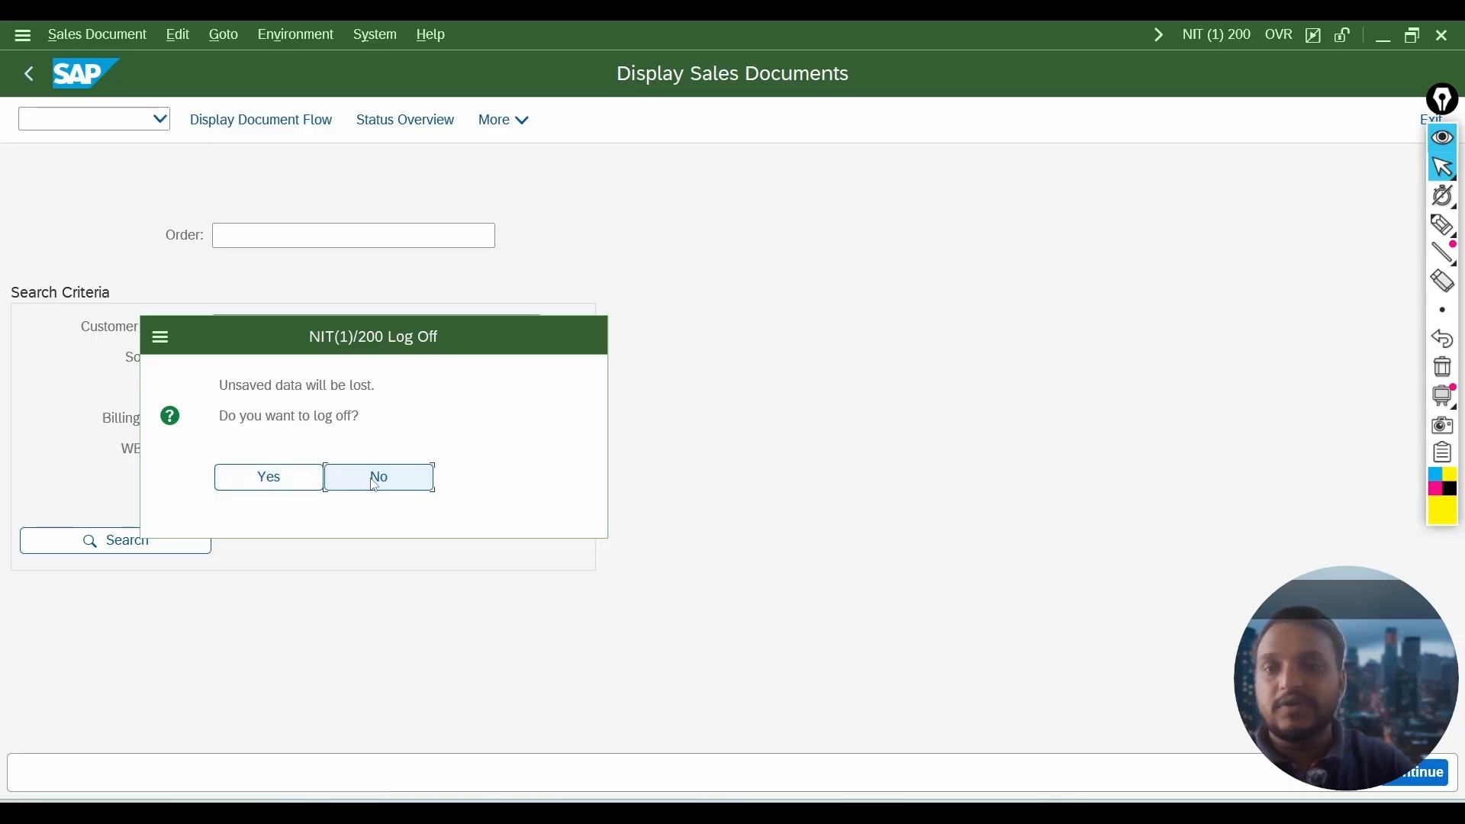
key(Escape)
Check the /nex warning in Word and log off from SAP without confirmation by running /nex in Display Sales Documents.
key(alt+Tab)
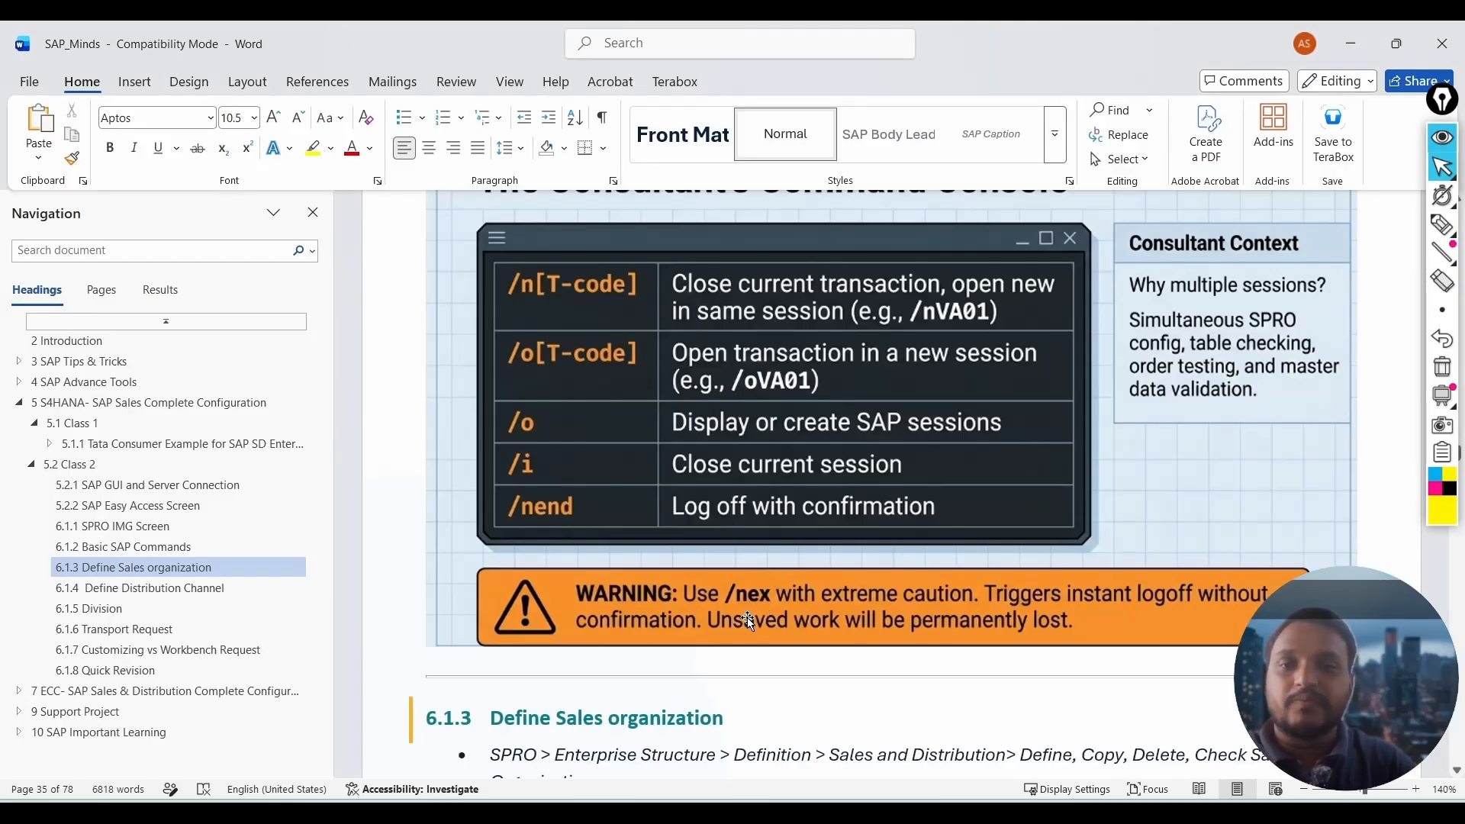
scroll(784, 606, down, 1)
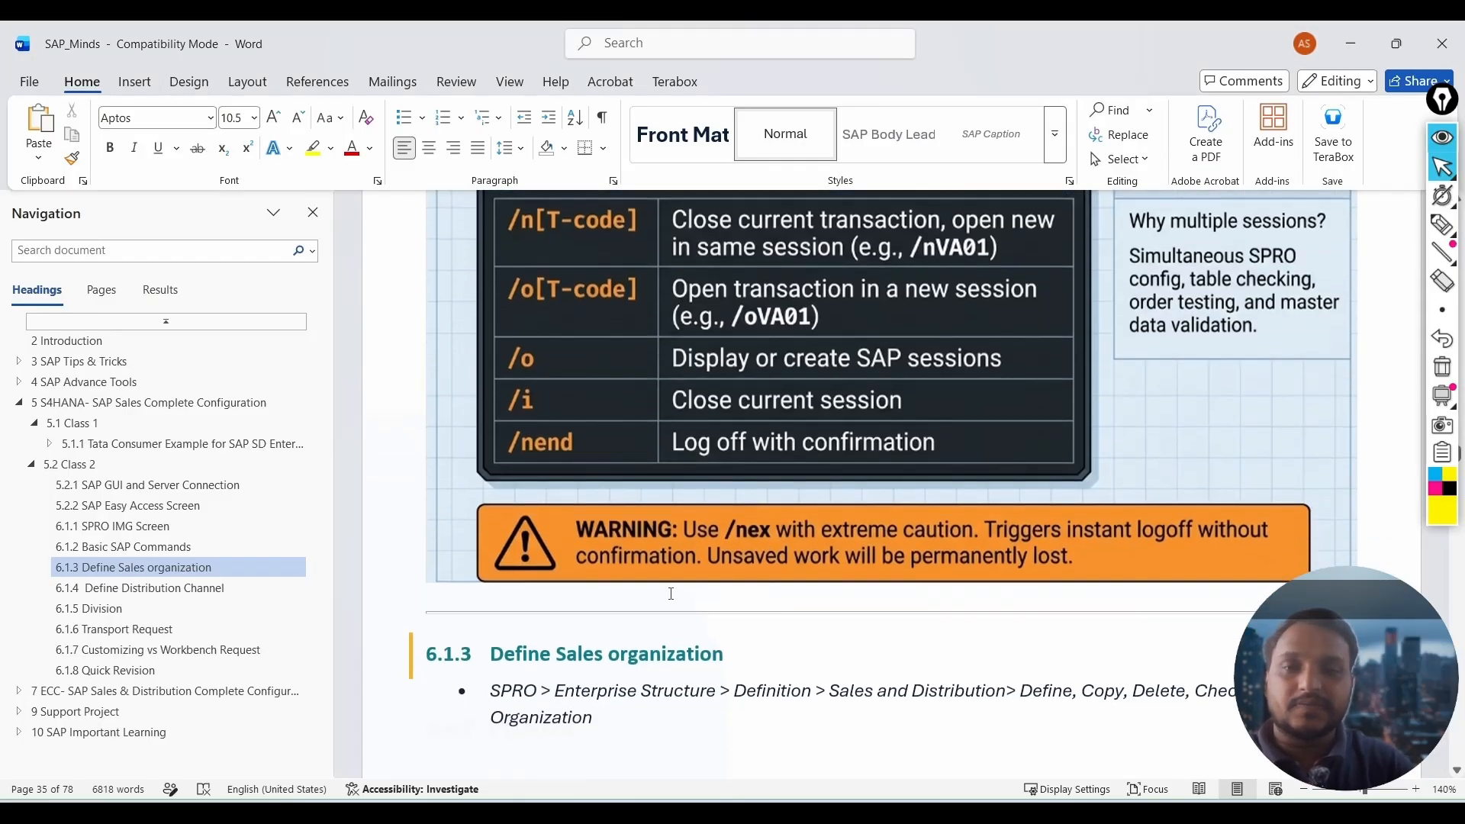
key(alt+Tab)
click(104, 117)
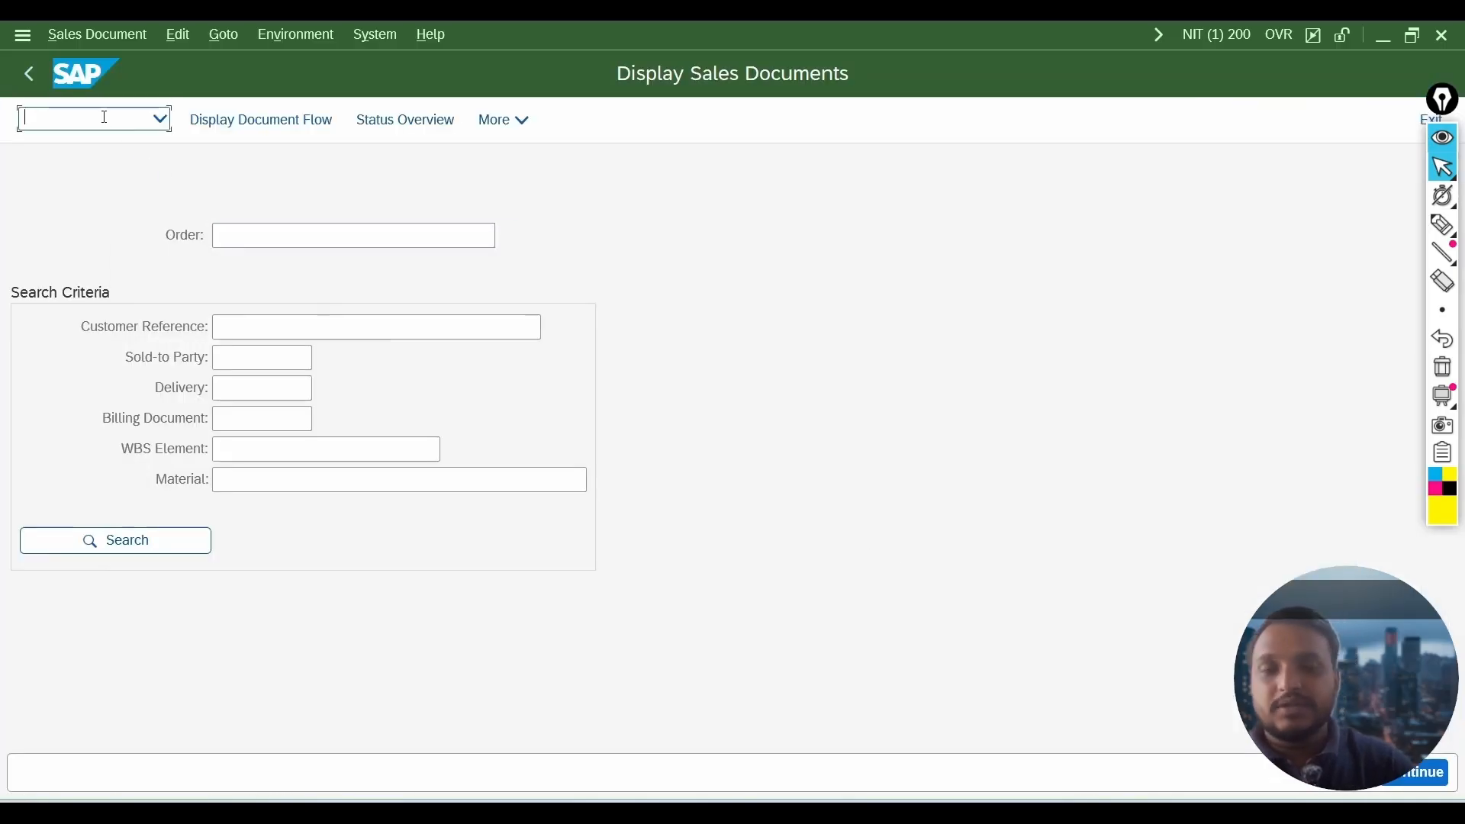
text(/nex)
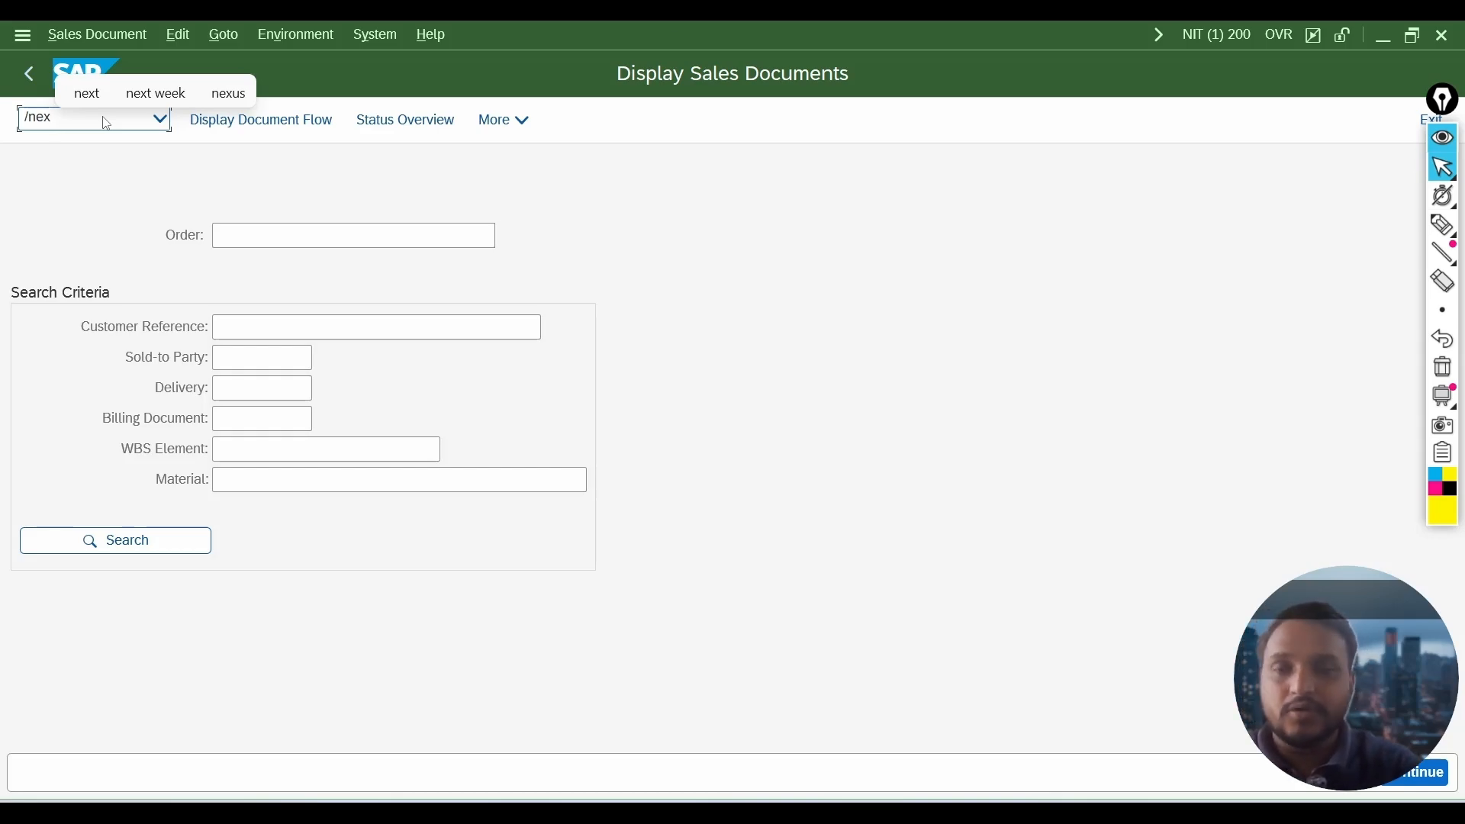
key(Return)
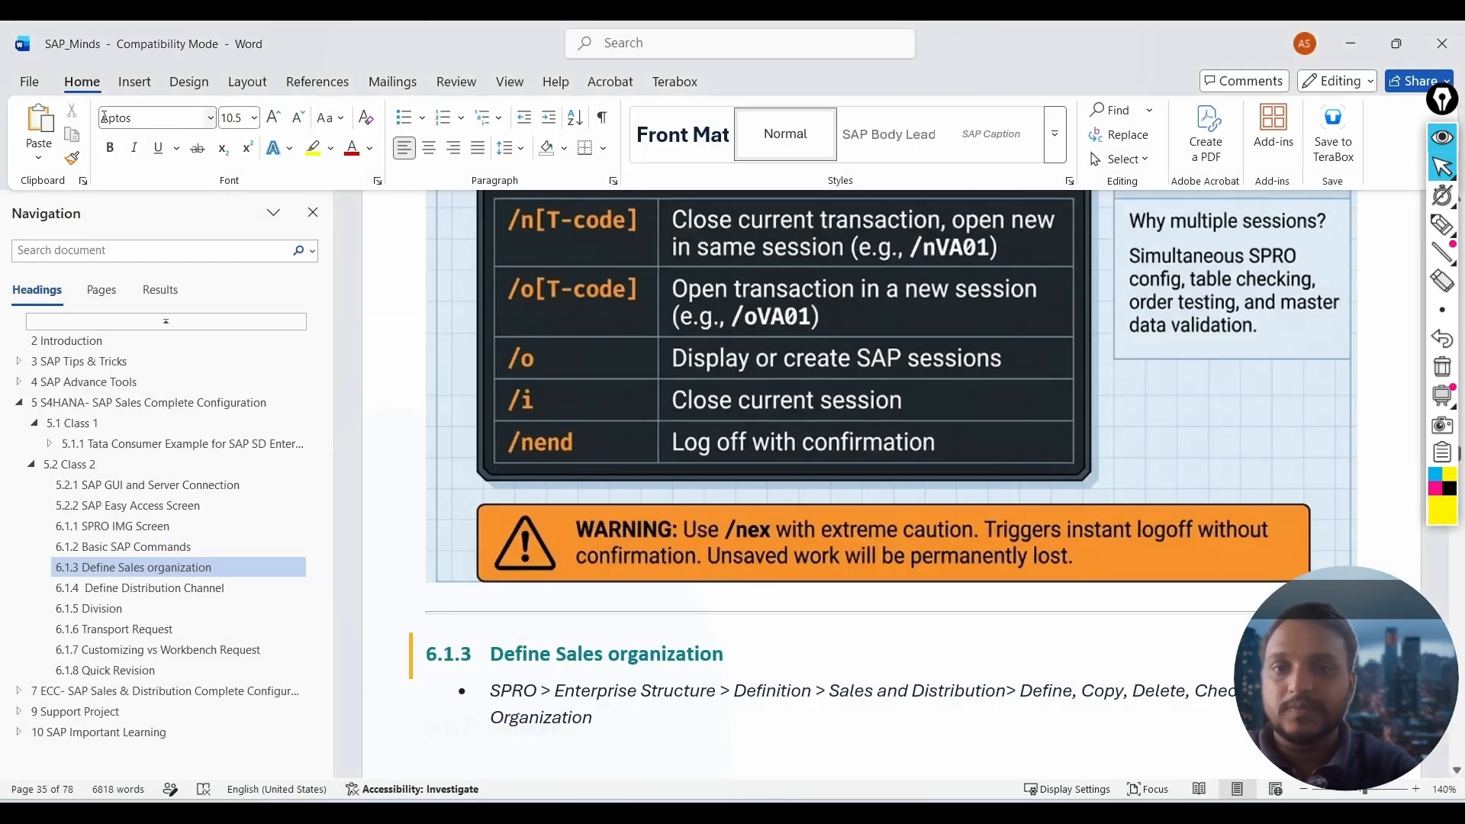